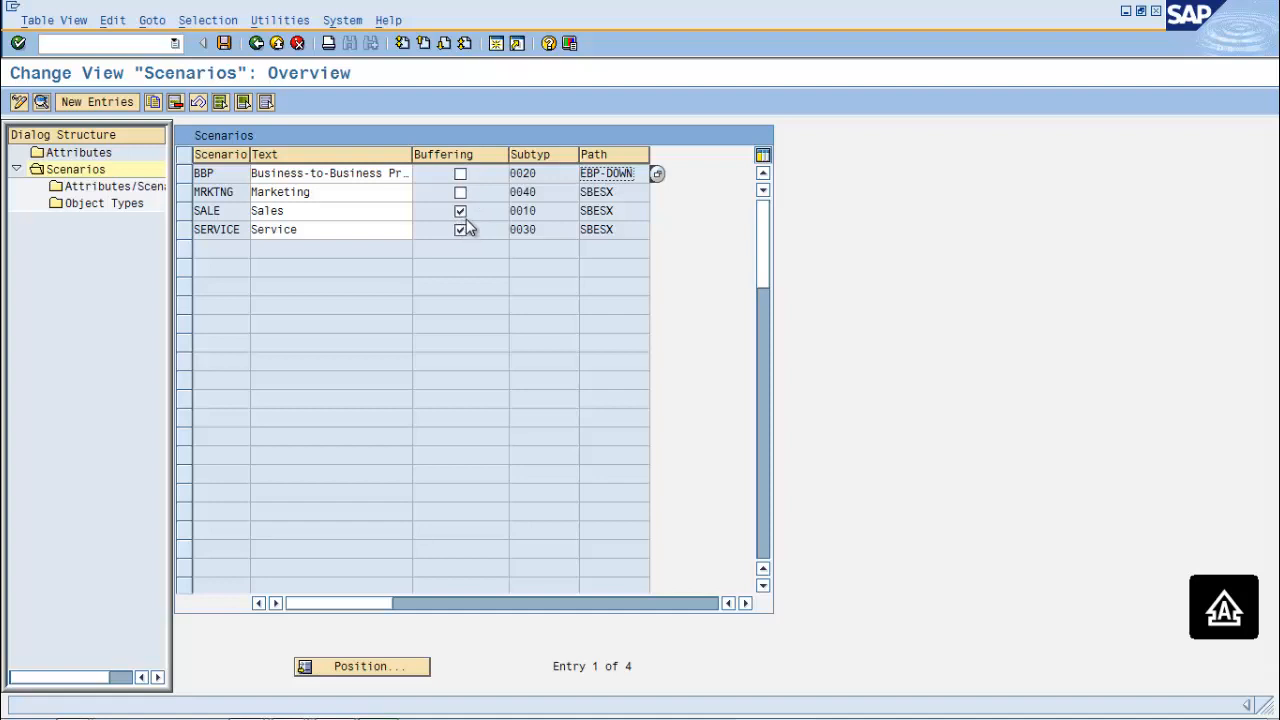
# View the SALE scenario details and return to the scenarios overview
pyautogui.click(183, 211)
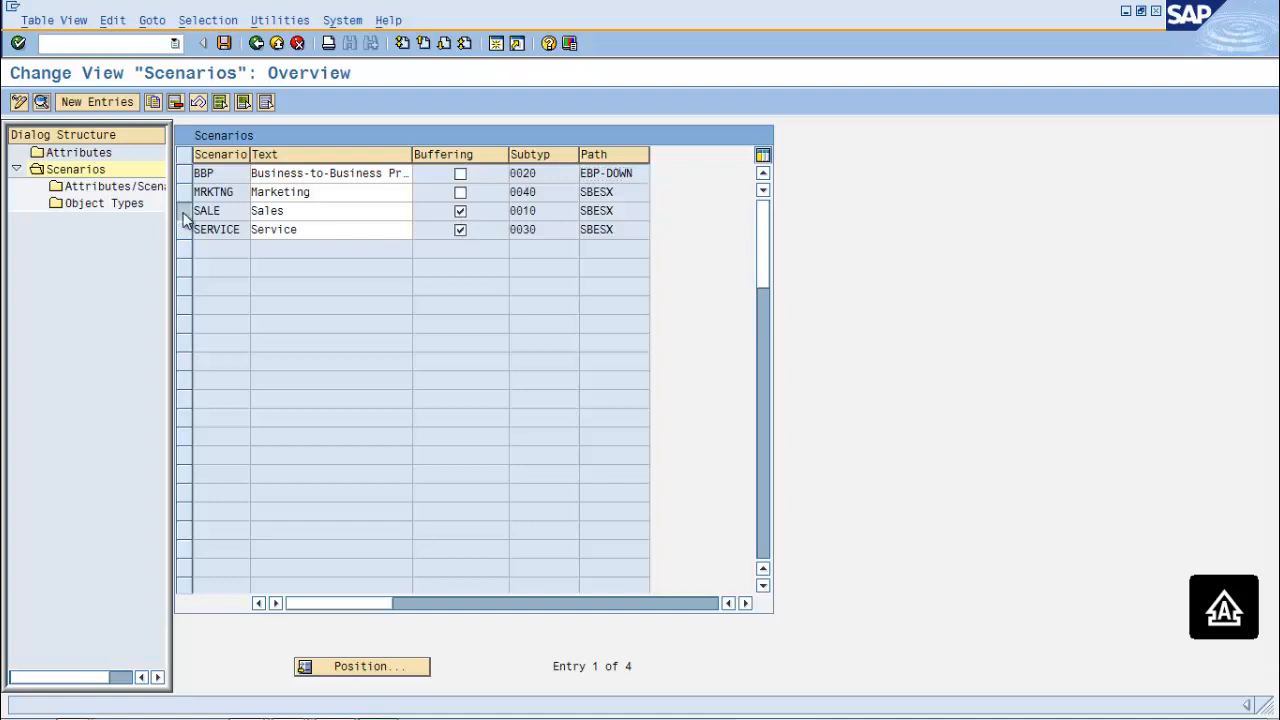
pyautogui.click(41, 102)
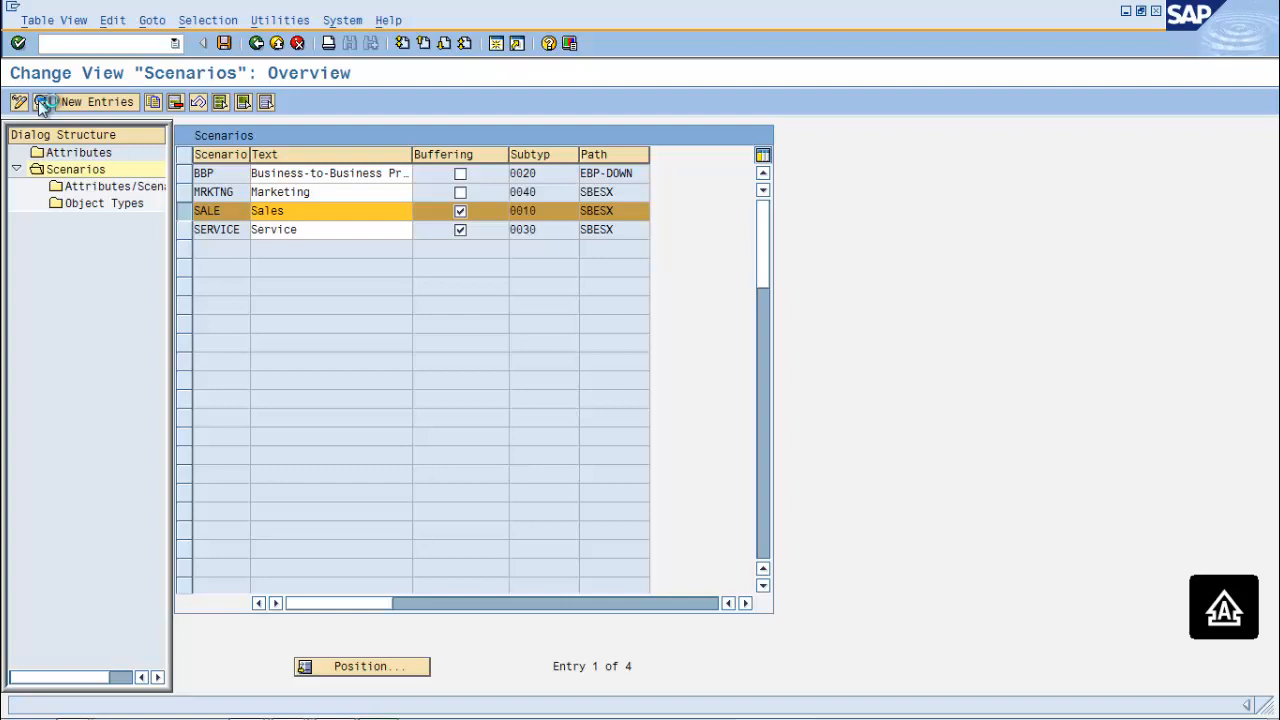
pyautogui.click(42, 103)
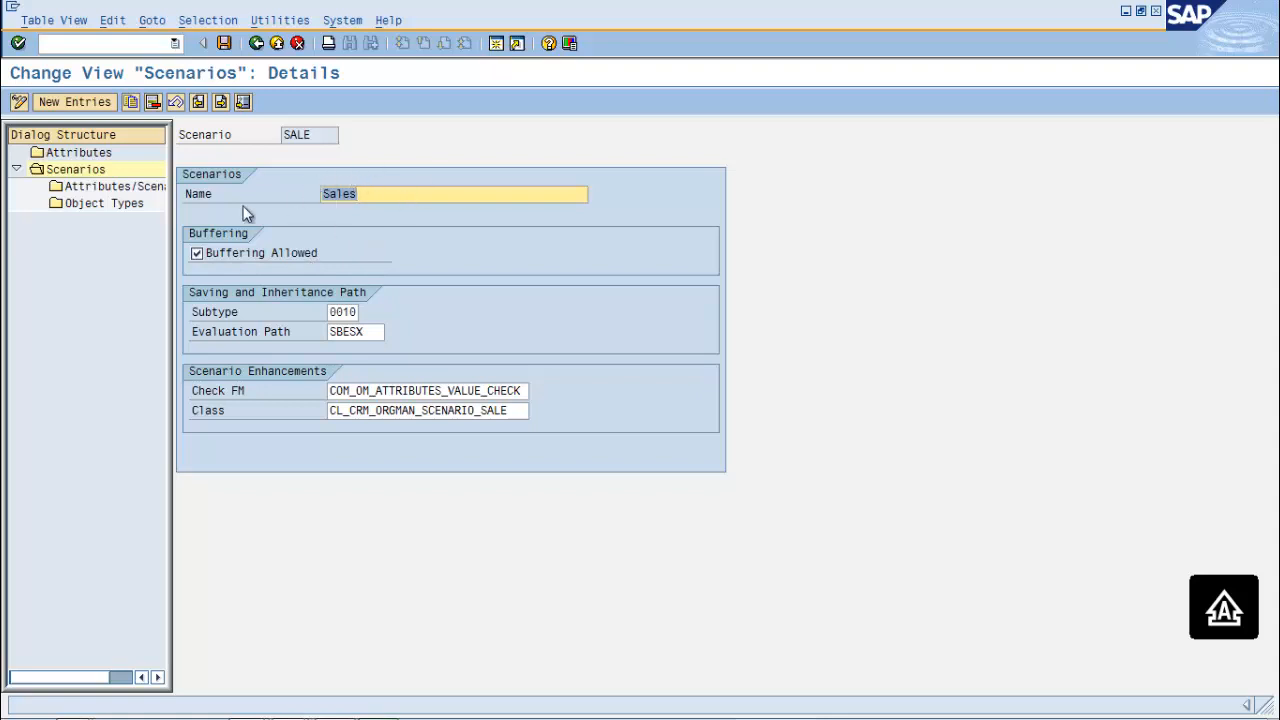
pyautogui.click(258, 45)
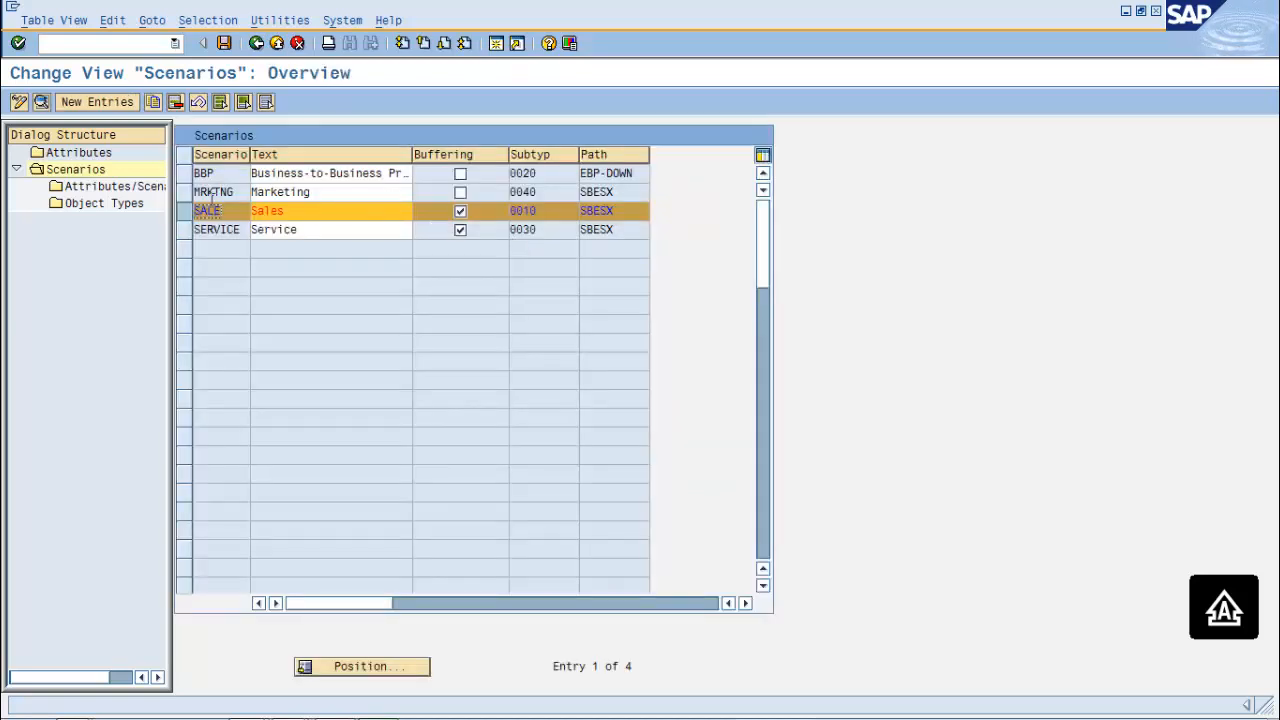
# Show the MRKTNG scenario details: subtype 0040, evaluation path SBESX, buffering not allowed
pyautogui.click(200, 192)
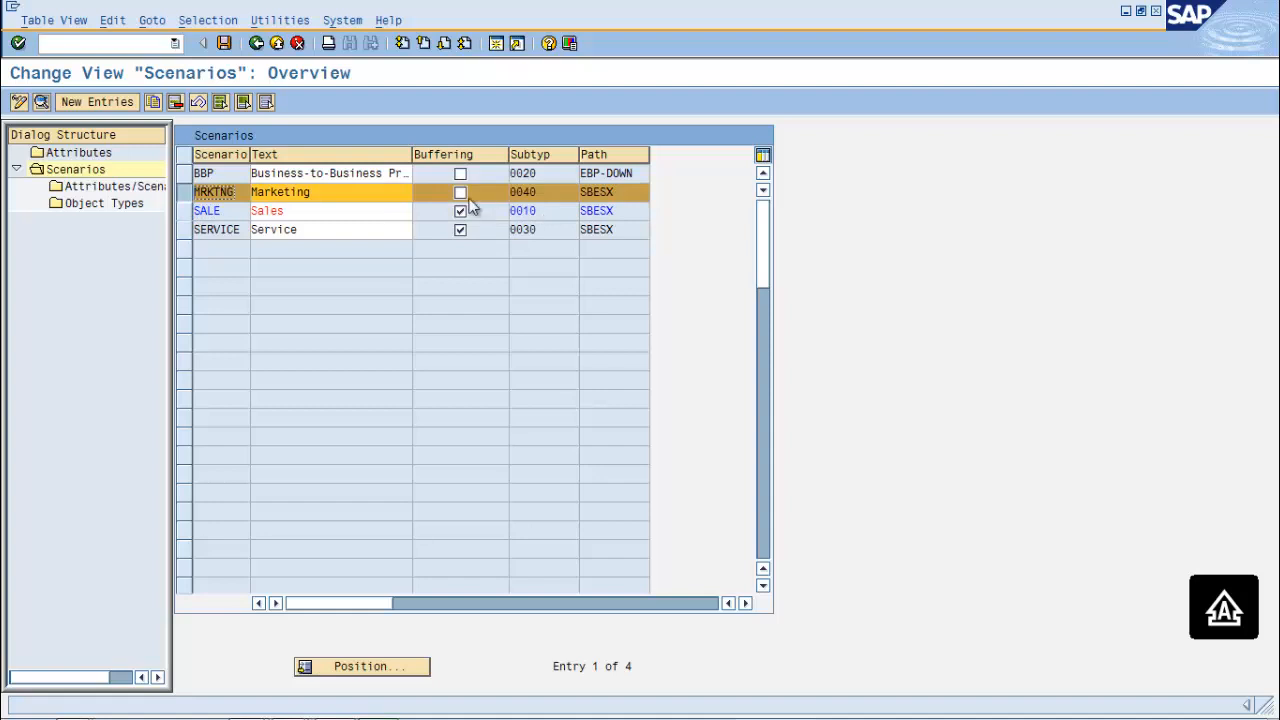
pyautogui.click(42, 101)
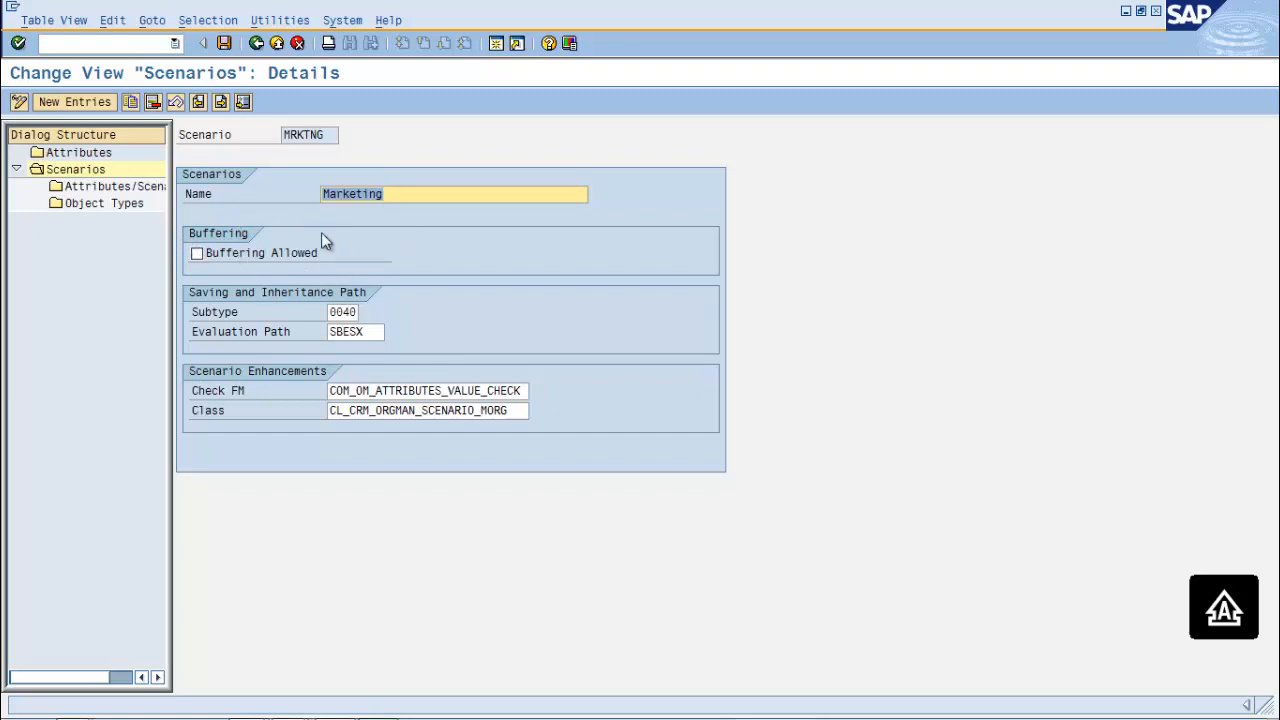
pyautogui.click(110, 44)
# Run program HRBCI_ATTRIBUTES_BUFFER_UPDATE through /OSE38 to reach the attribute buffer update screen
pyautogui.write('/OSE38')
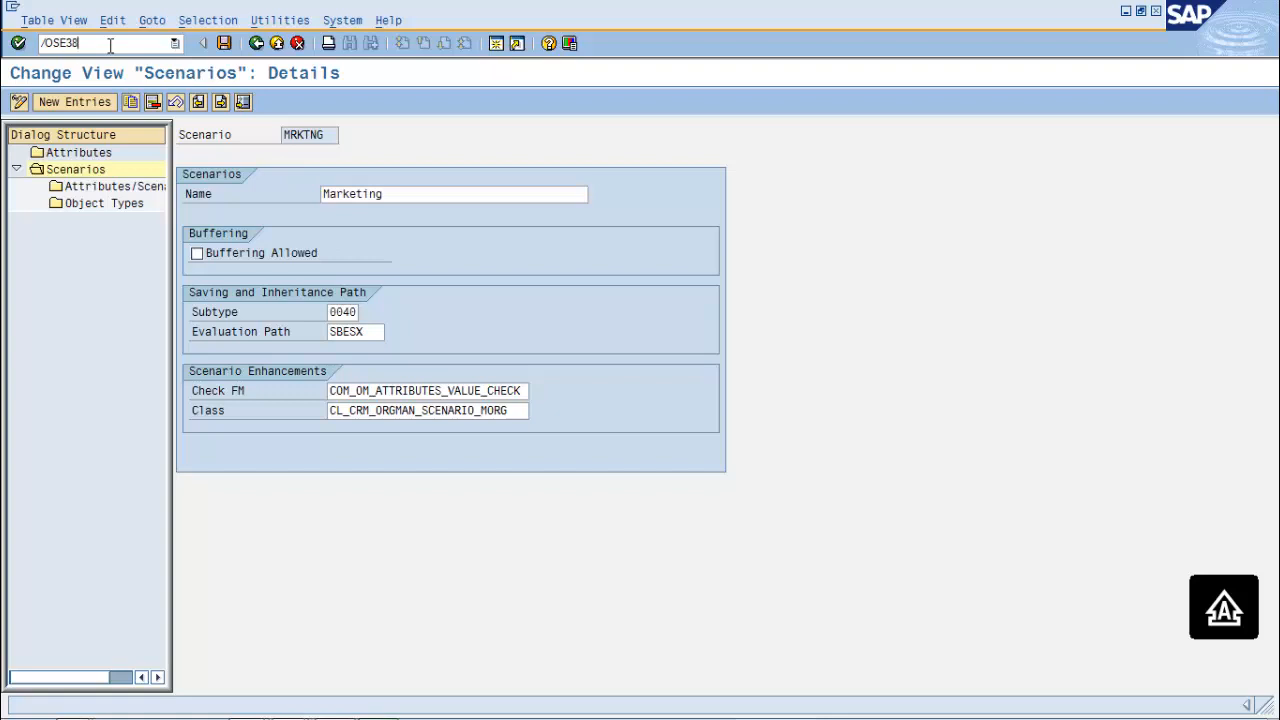
pyautogui.press('Return')
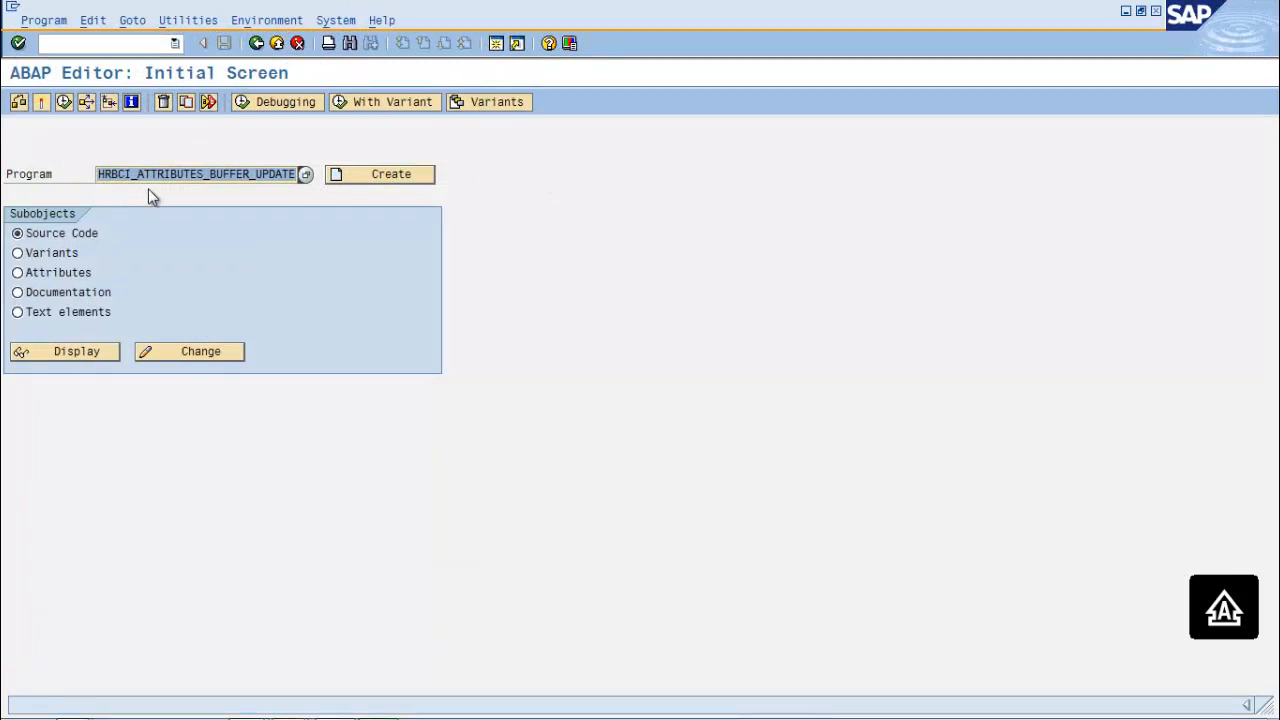
pyautogui.click(198, 175)
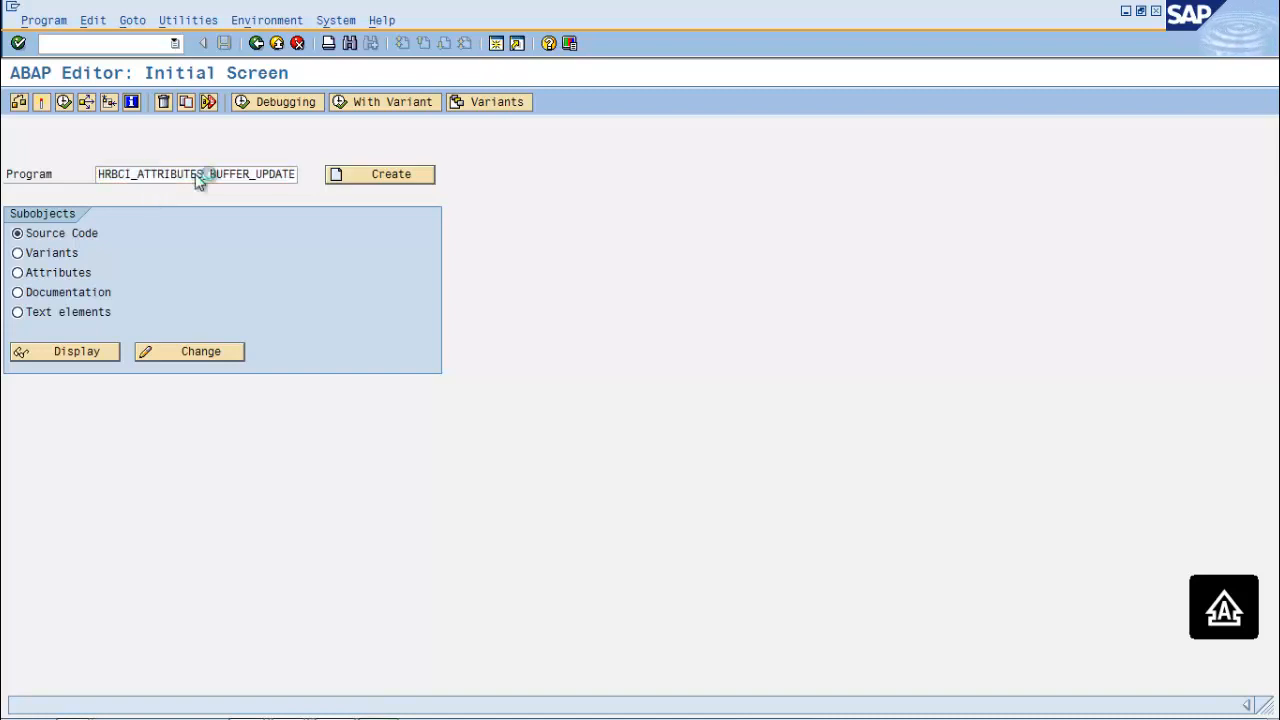
pyautogui.click(65, 106)
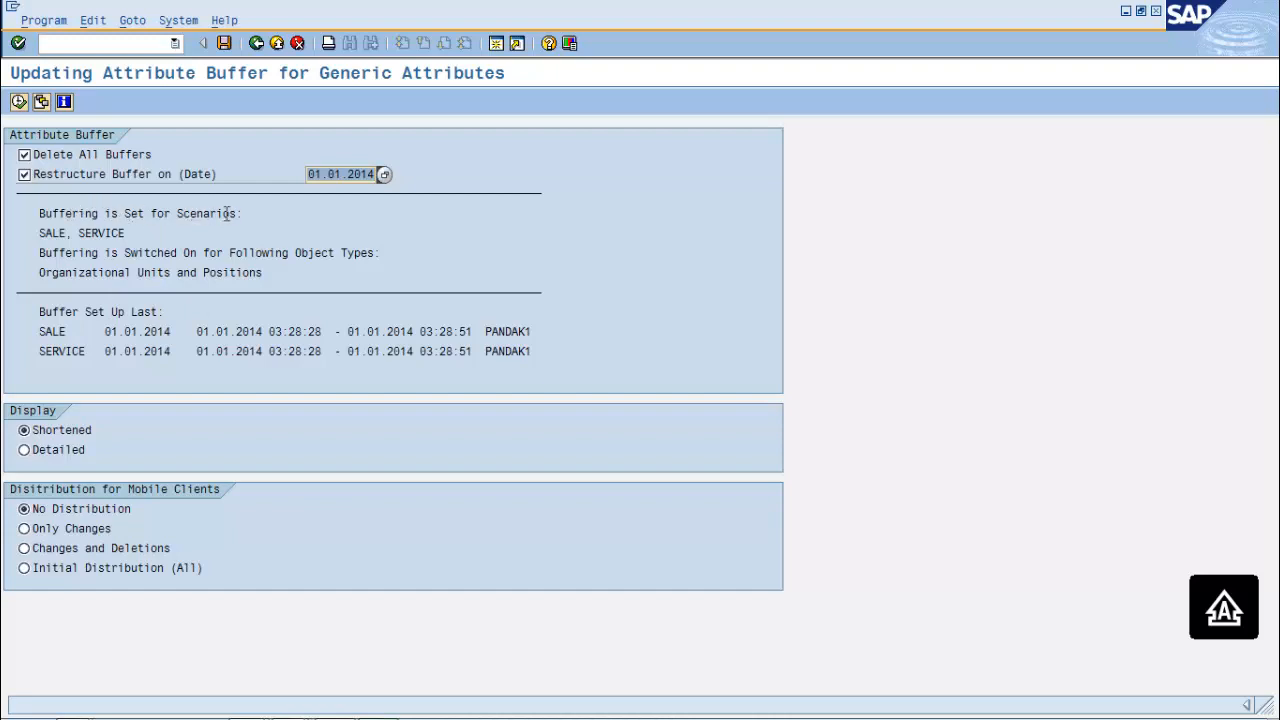
# Delete and rebuild the attribute buffer, then return to the MRKTNG scenario details
pyautogui.click(19, 102)
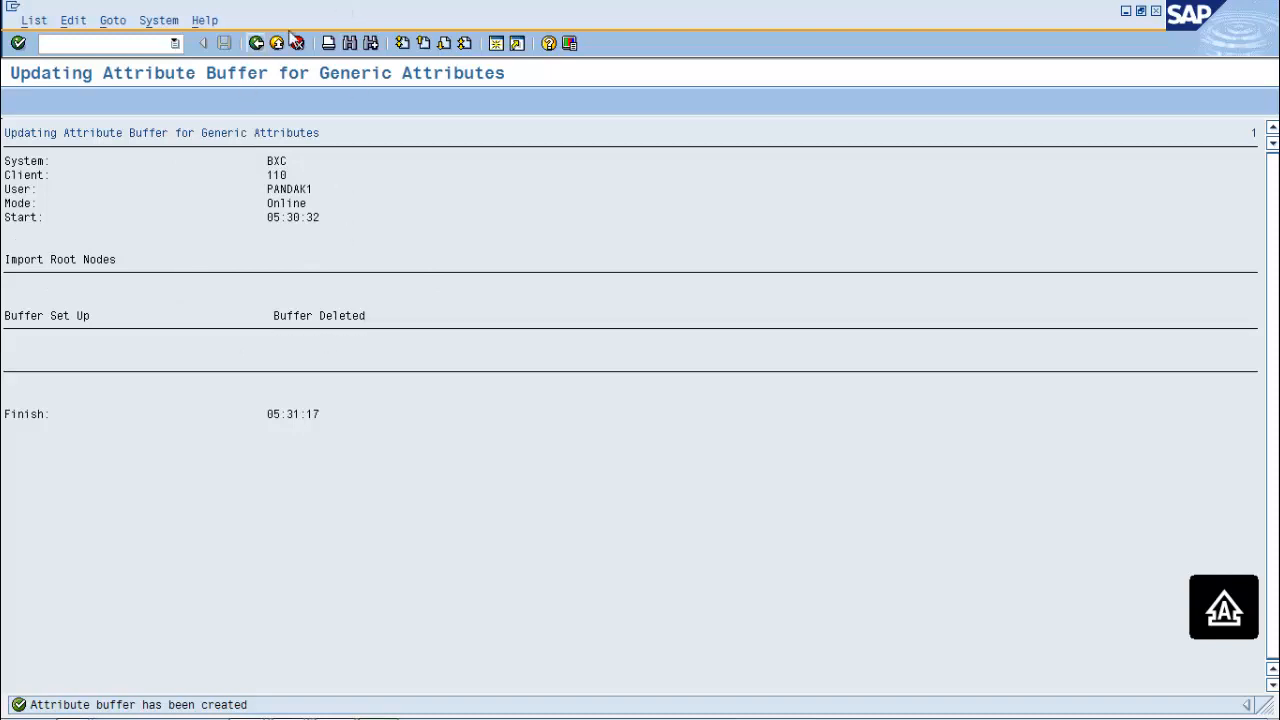
pyautogui.click(257, 43)
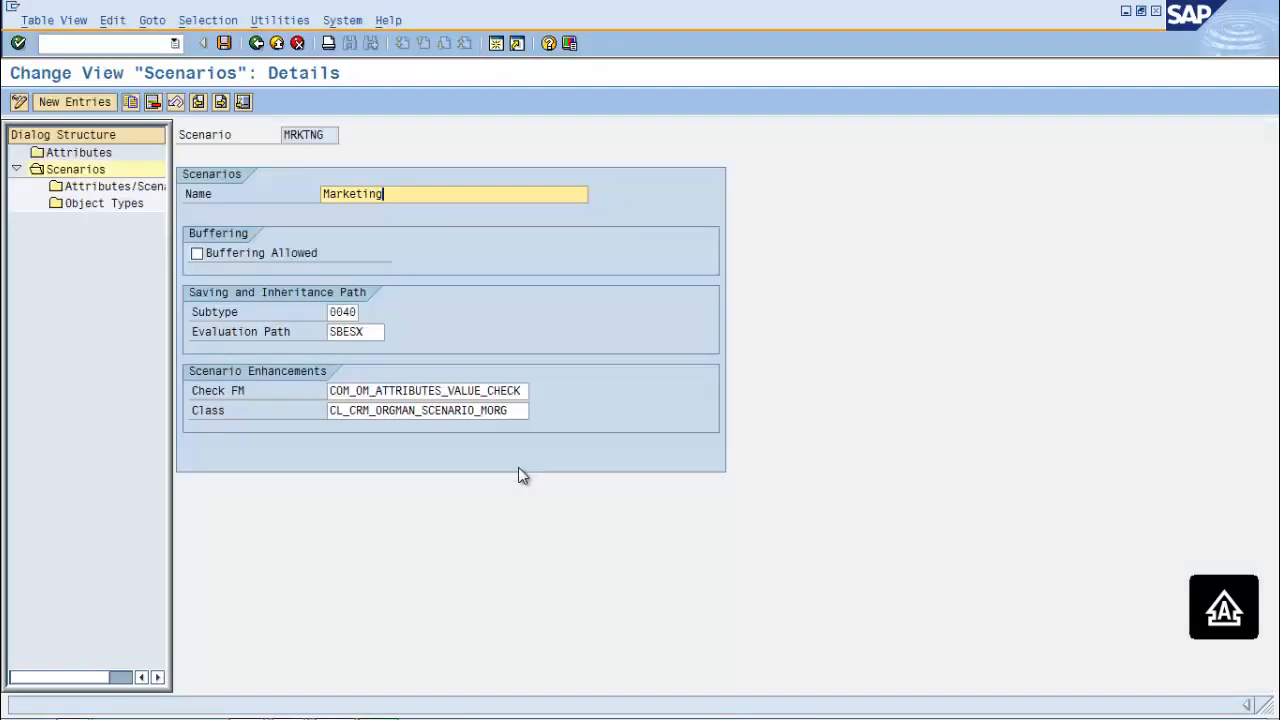
pyautogui.hotkey('alt', 'Tab')
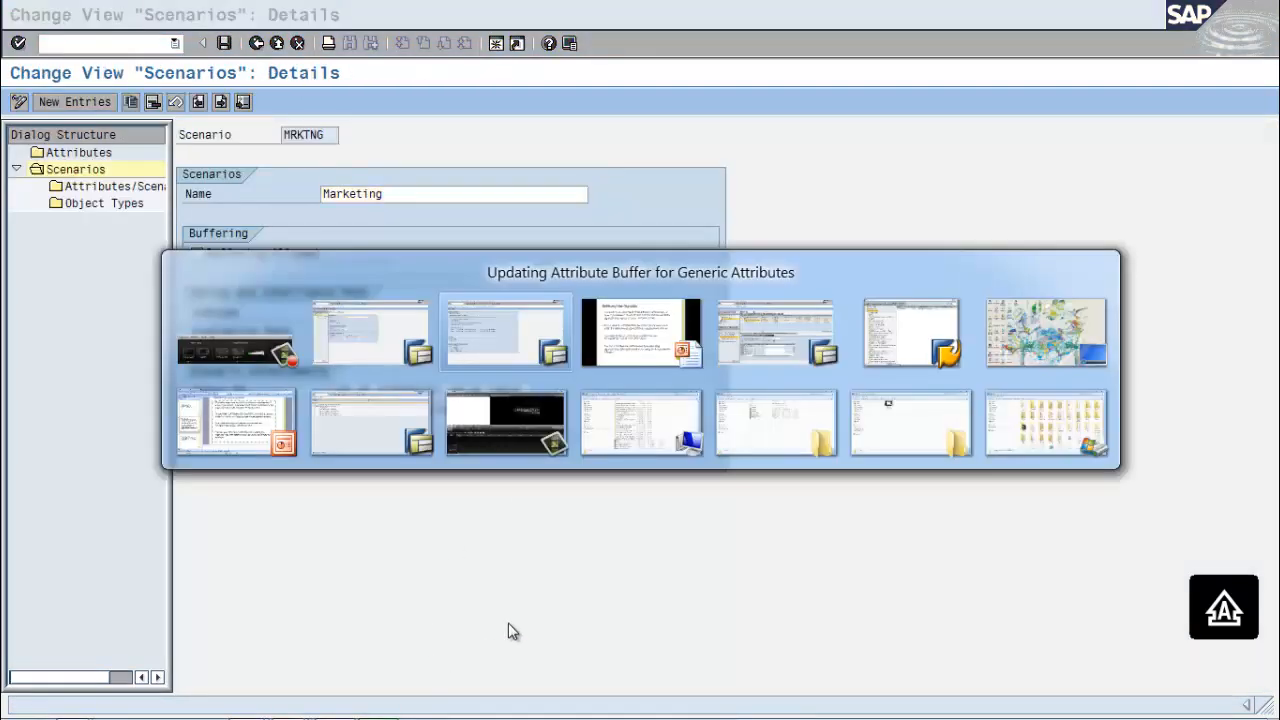
# Present the Custom General Attributes slide in PowerPoint, then go back to SAP
pyautogui.hotkey('alt', 'Tab')
pyautogui.hotkey('alt', 'Tab')
pyautogui.hotkey('alt', 'Tab')
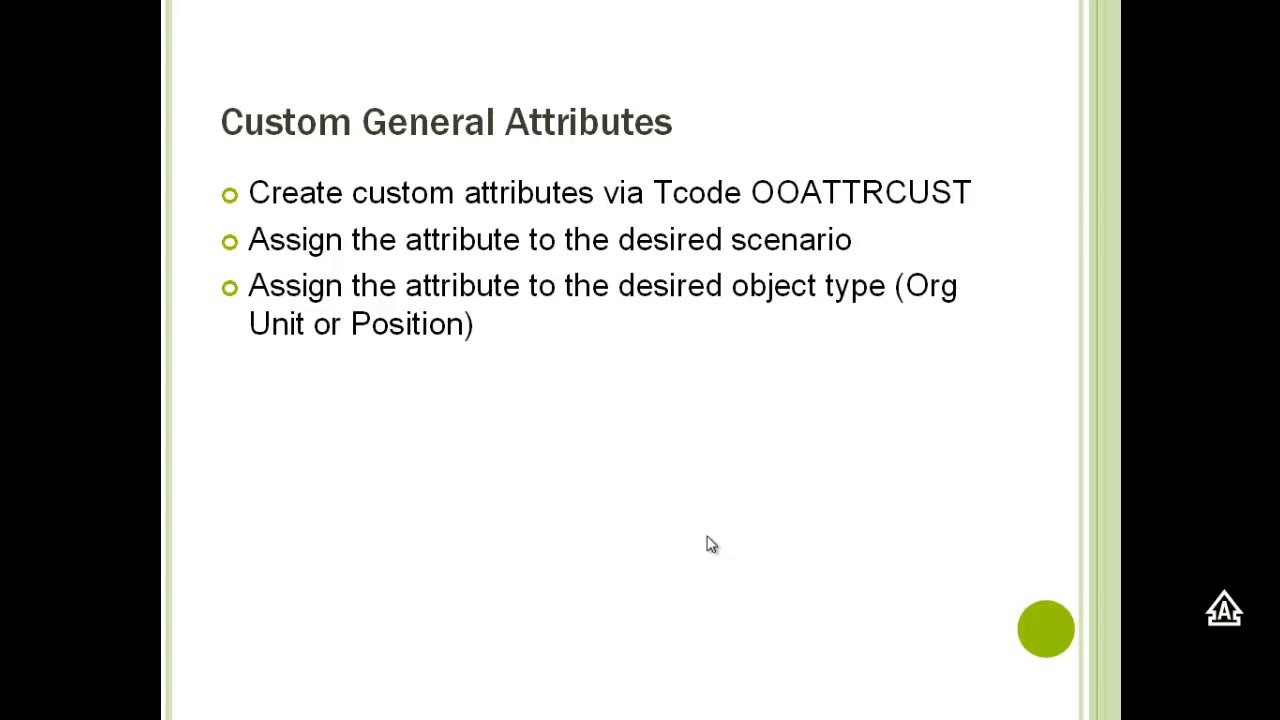
pyautogui.hotkey('alt', 'Tab')
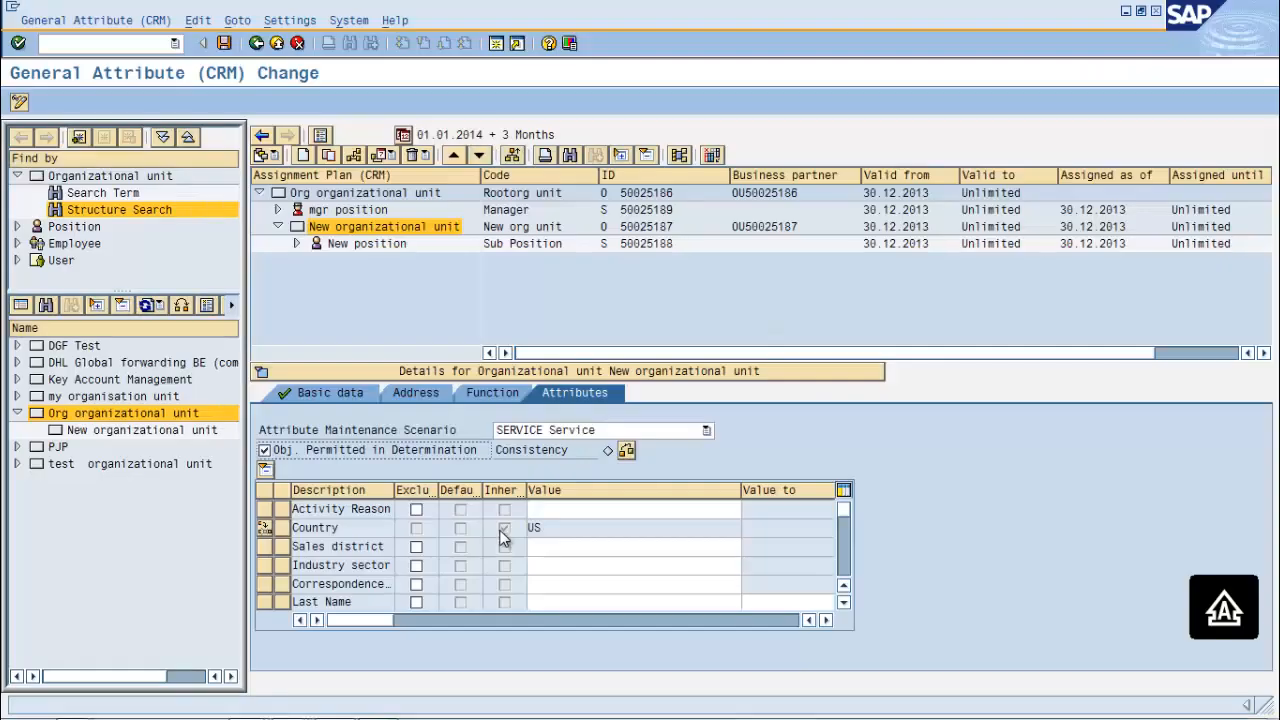
# From the Attributes list of 131 entries, start a new general attribute entry
pyautogui.click(292, 706)
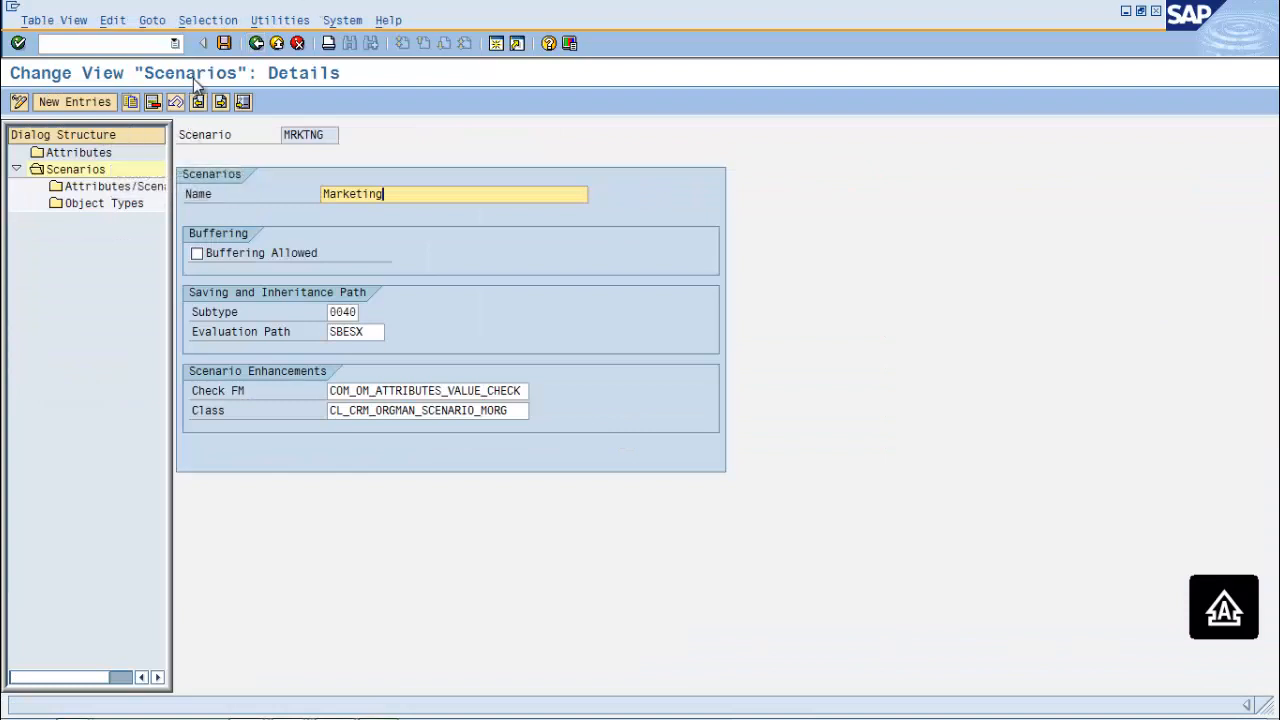
pyautogui.click(97, 151)
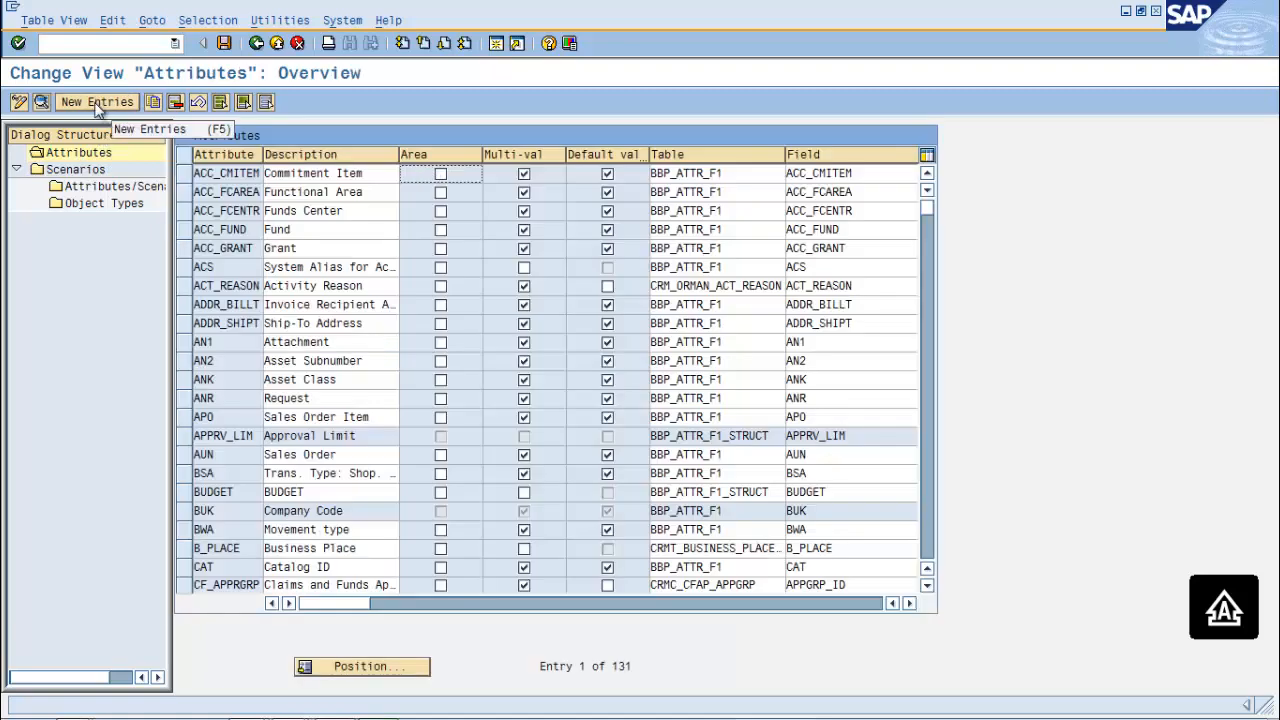
pyautogui.click(97, 103)
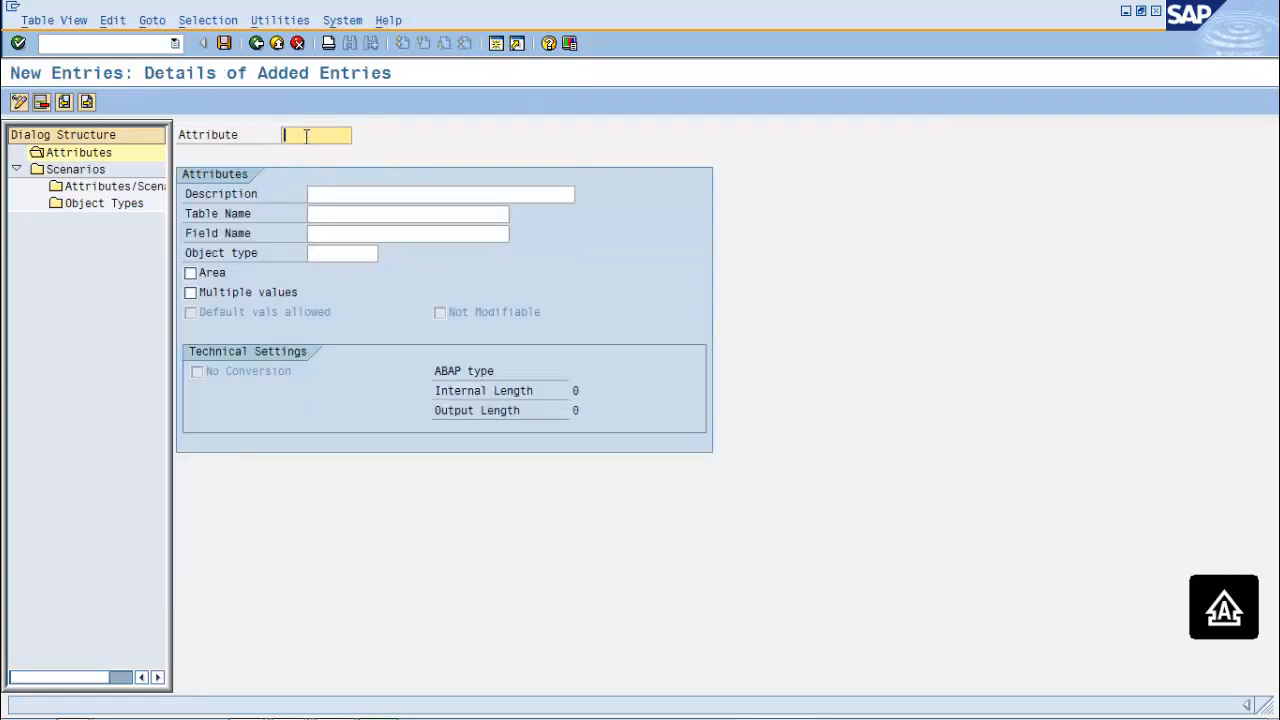
# Define attribute ZATTRO, described 'ATTRIBUTE FOR TEST', on table ADRC and list its fields
pyautogui.write('Z')
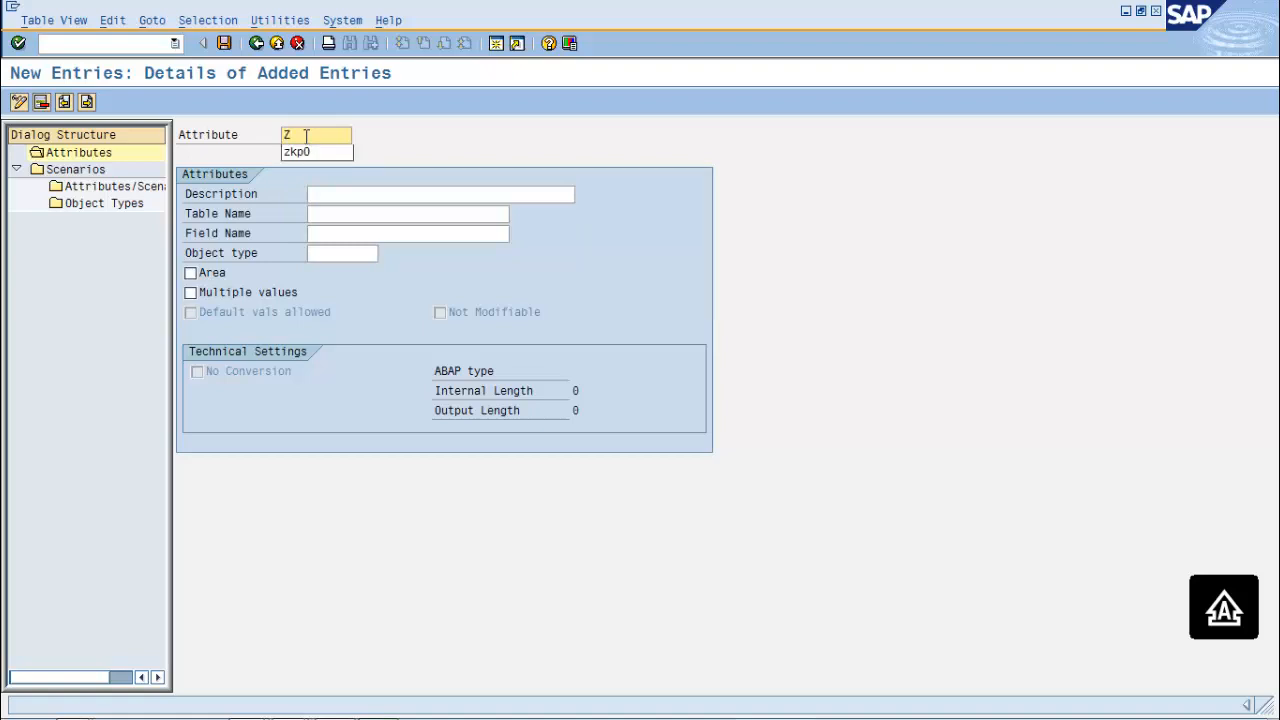
pyautogui.write('AT_')
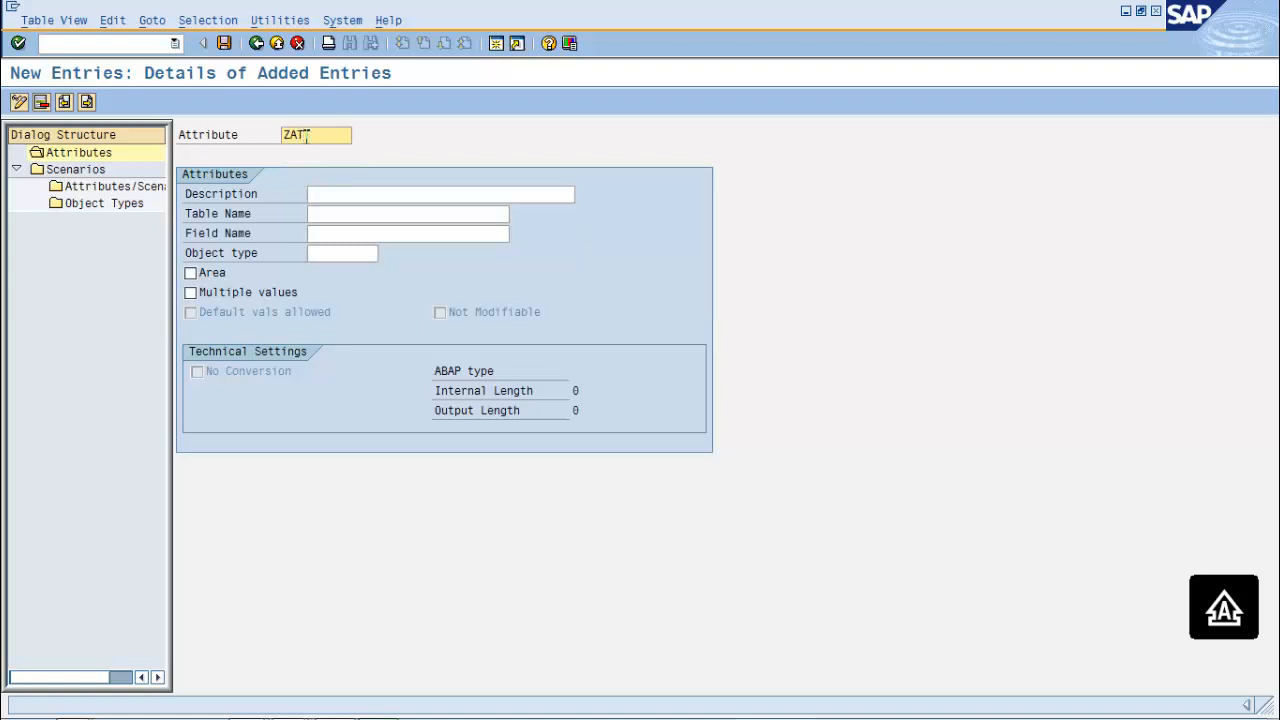
pyautogui.write('Ro')
pyautogui.press('BackSpace')
pyautogui.write('O')
pyautogui.click(359, 198)
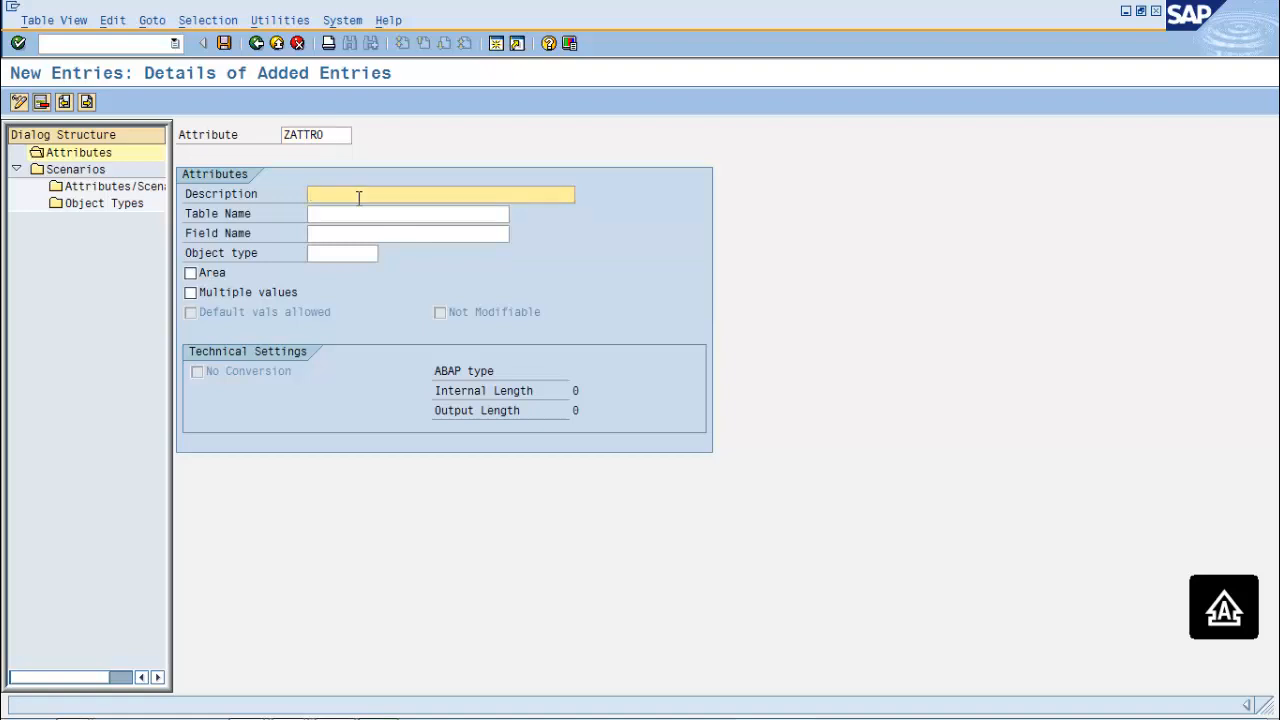
pyautogui.write('ATTRIBUTE FOR TEST')
pyautogui.press('Tab')
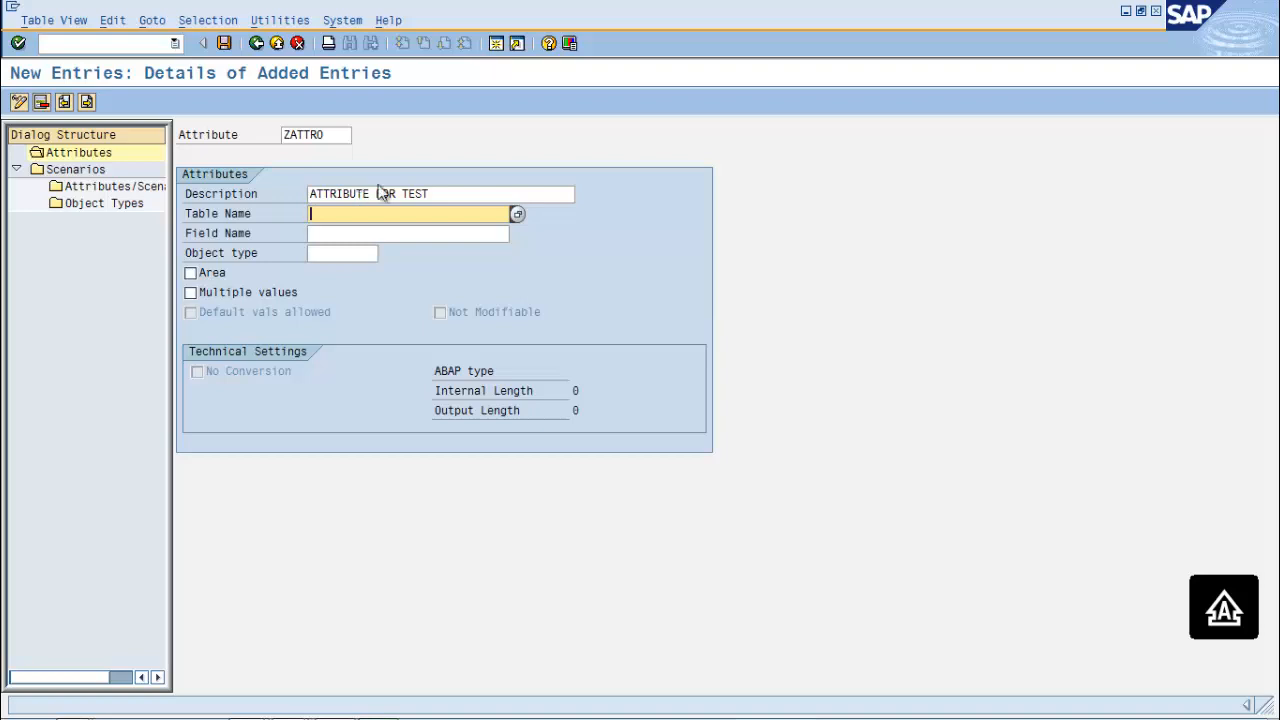
pyautogui.click(518, 216)
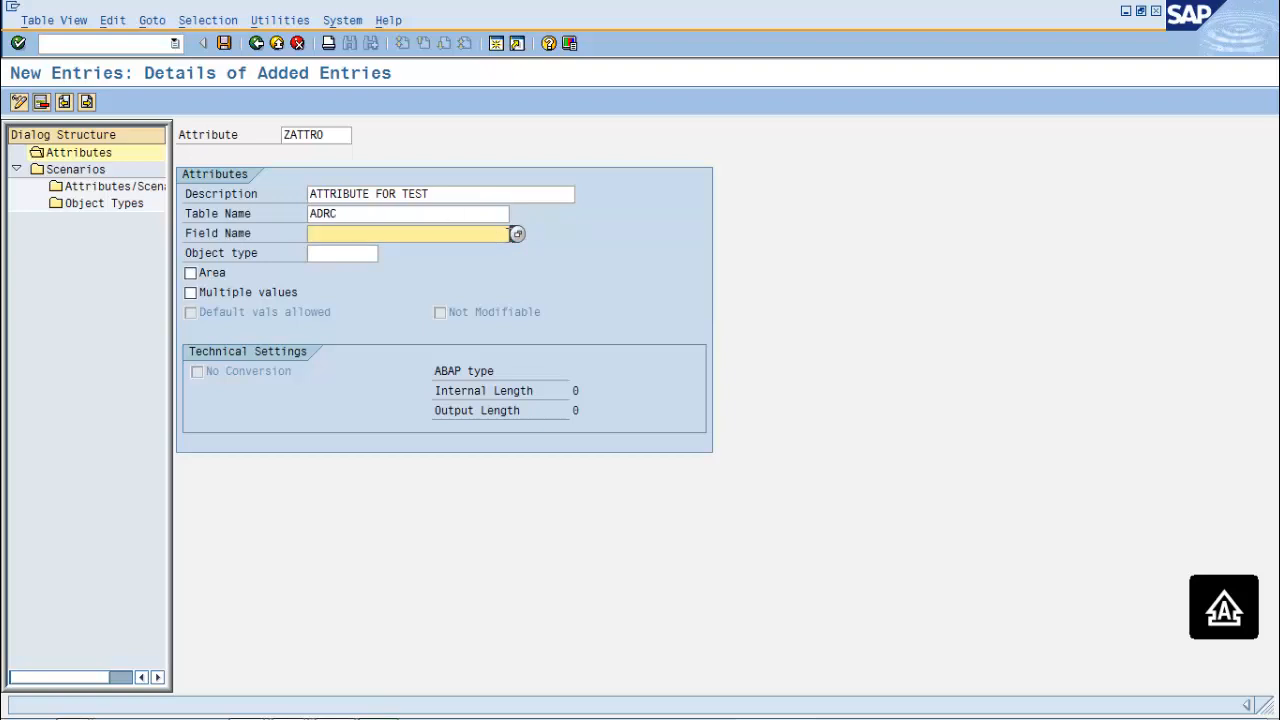
pyautogui.click(517, 235)
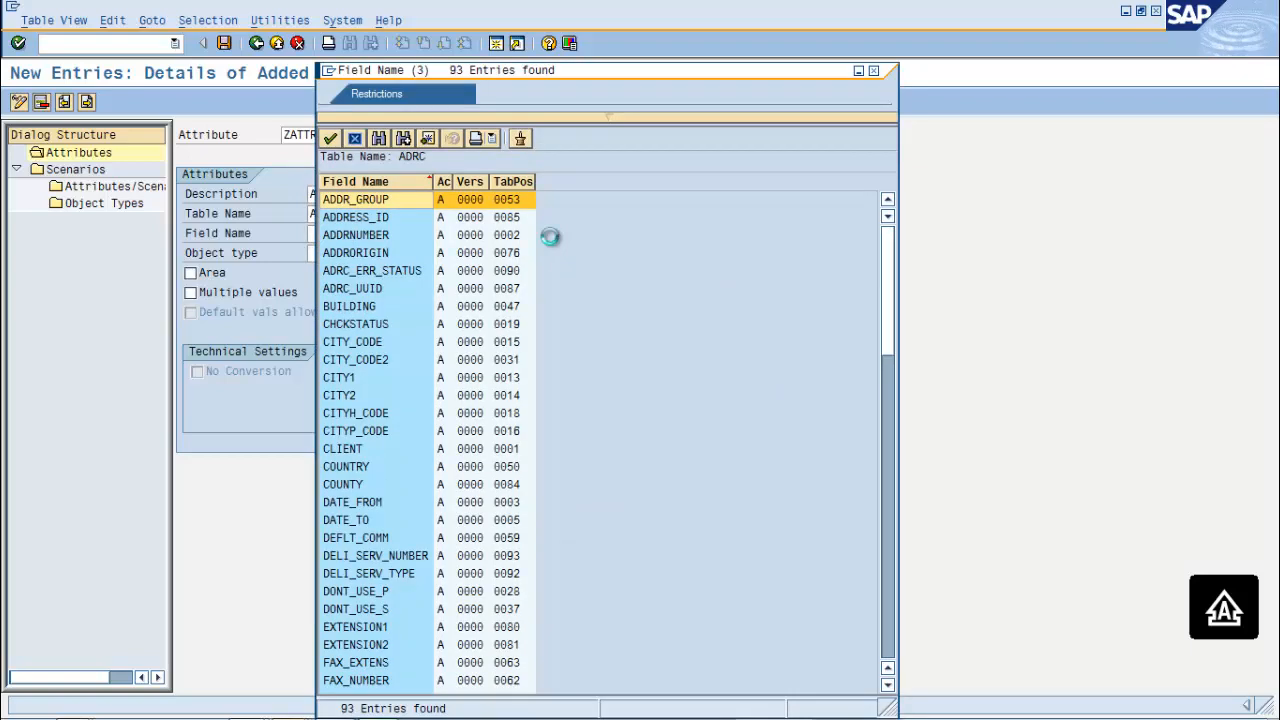
# Set ZATTRO's field to CITY_CODE with multiple values allowed, and save
pyautogui.click(357, 343)
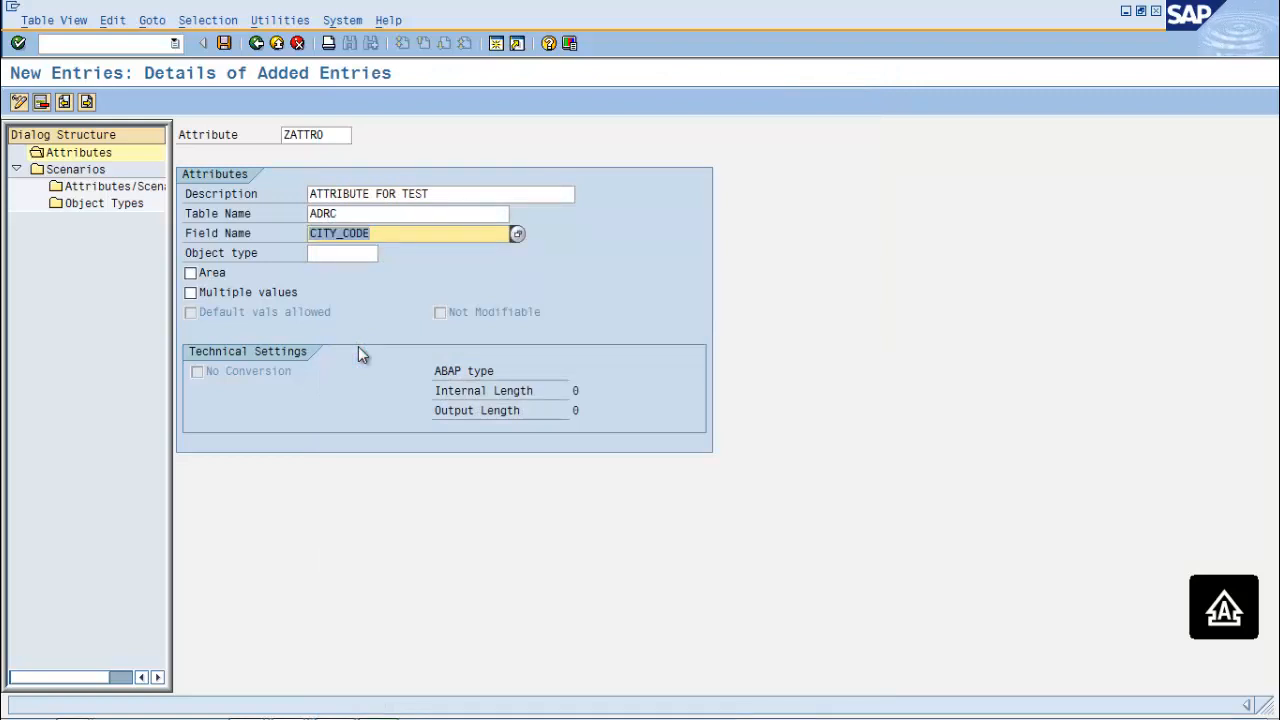
pyautogui.click(337, 253)
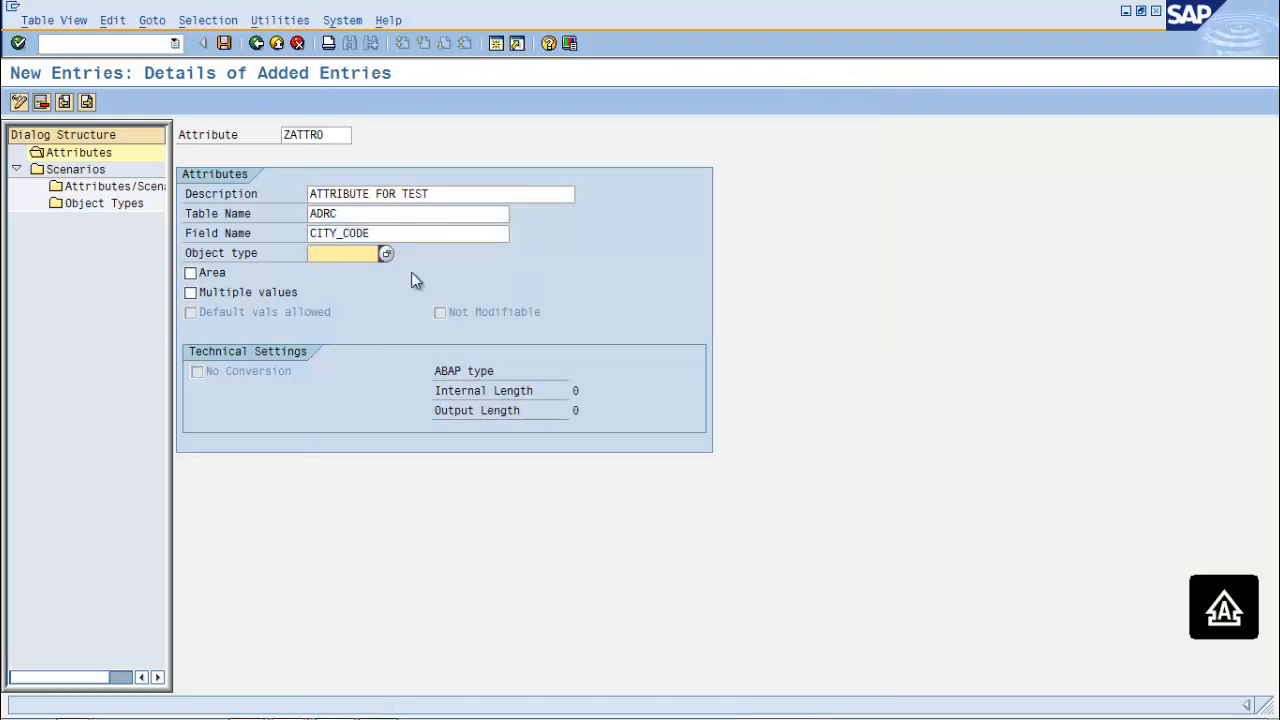
pyautogui.click(191, 293)
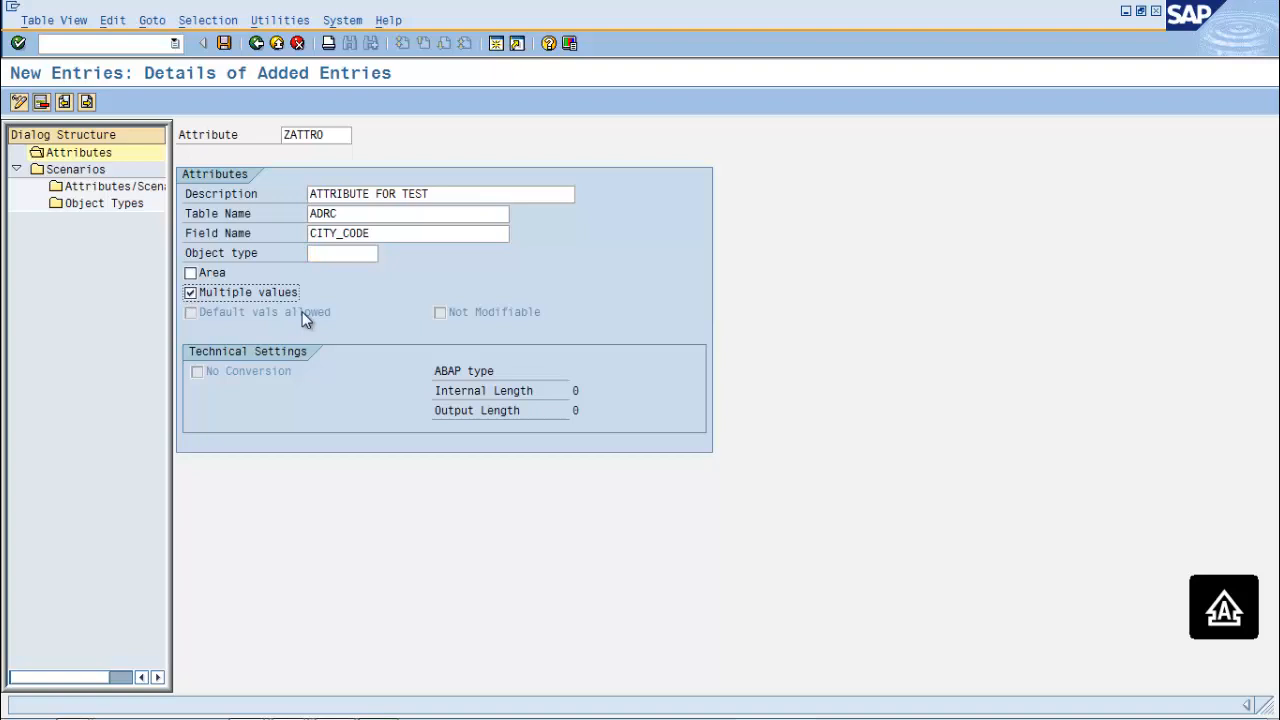
pyautogui.click(224, 44)
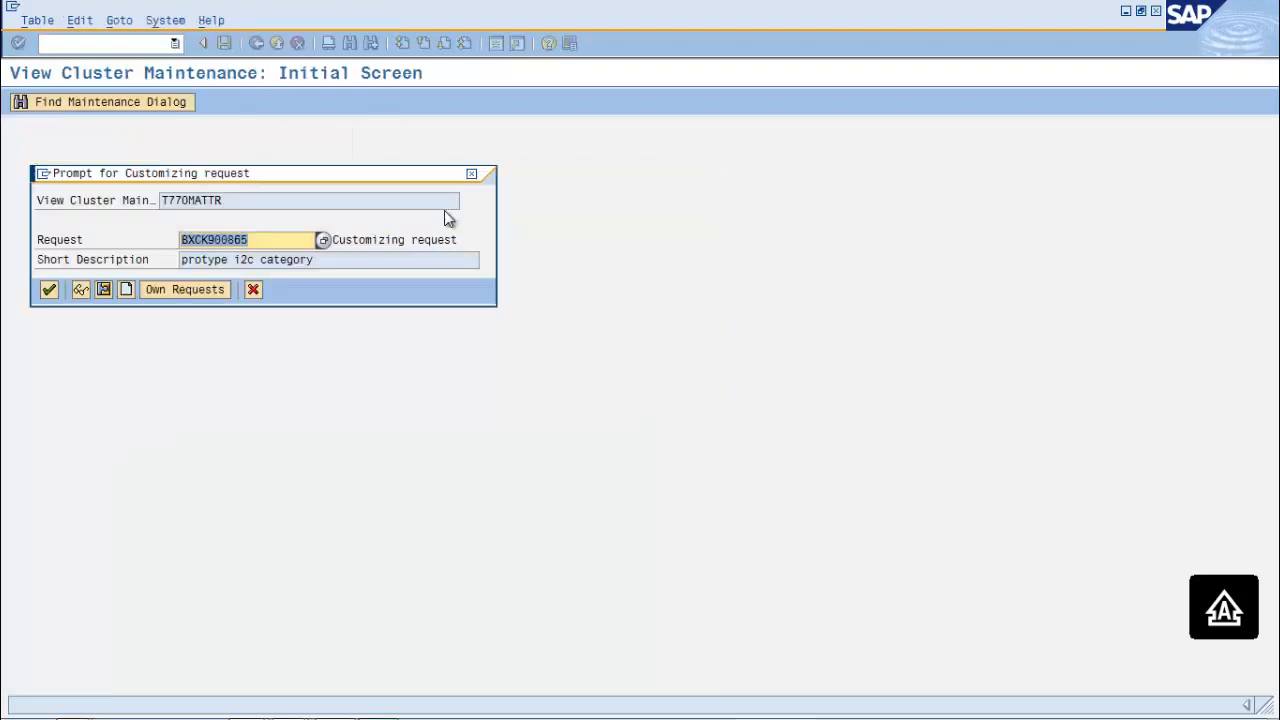
# Confirm the customizing request, copy the name ZATTRO, and open the Scenarios details
pyautogui.click(51, 290)
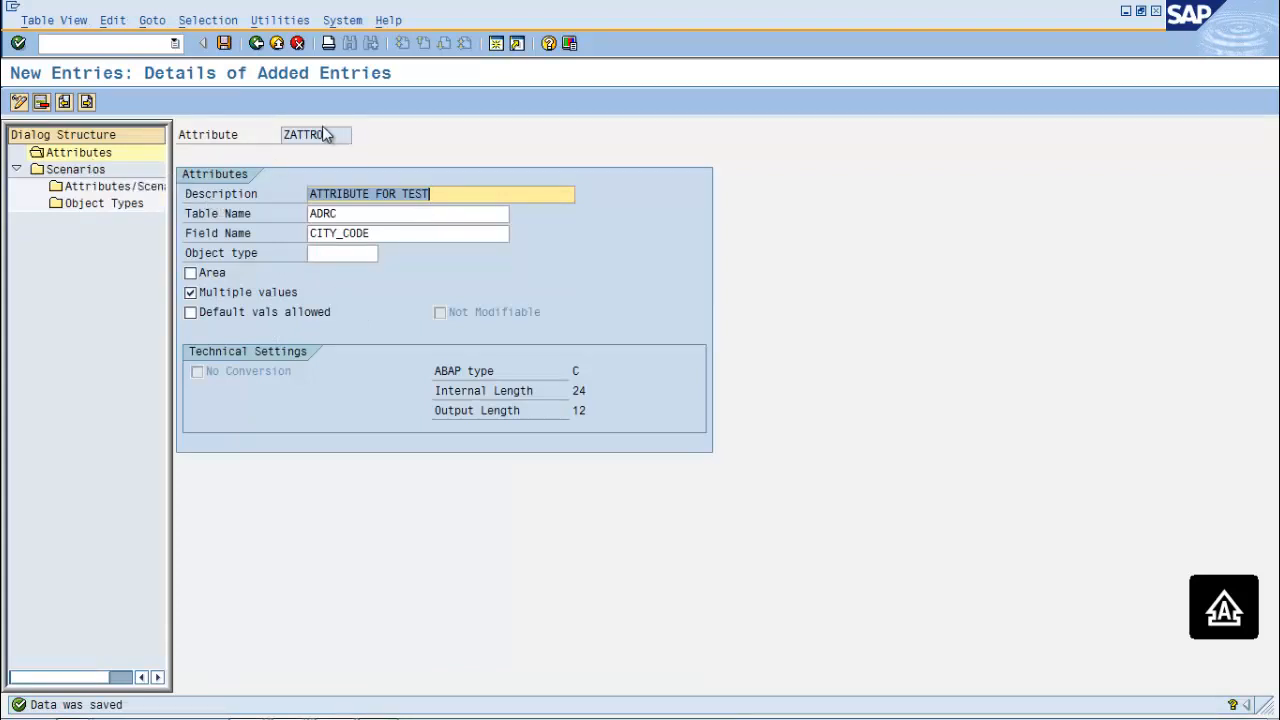
pyautogui.moveTo(334, 134); pyautogui.dragTo(257, 134)
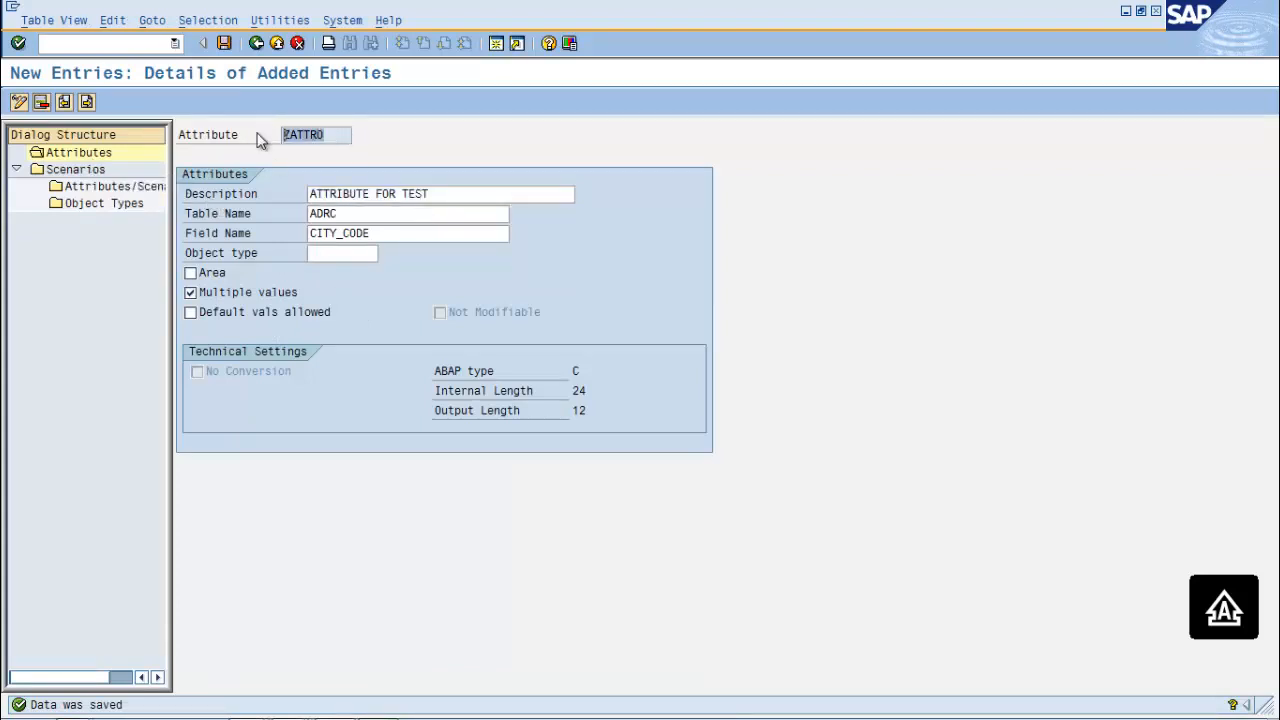
pyautogui.hotkey('ctrl', 'c')
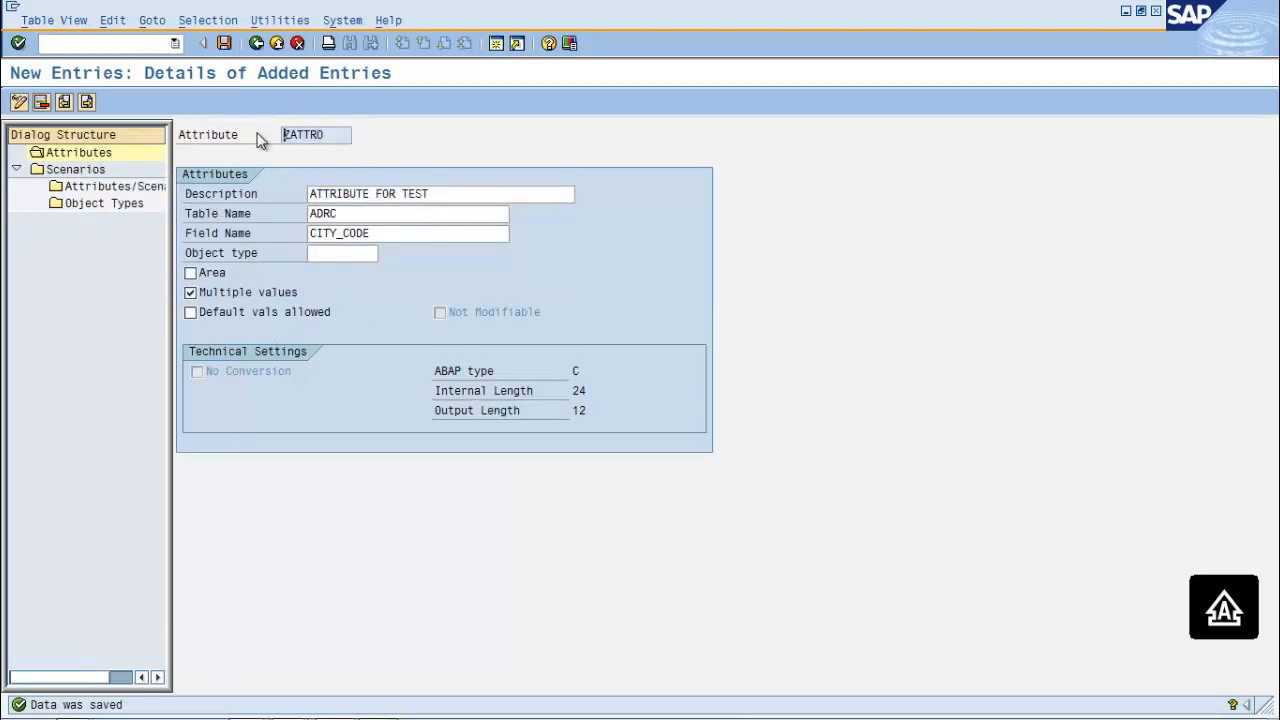
pyautogui.doubleClick(70, 170)
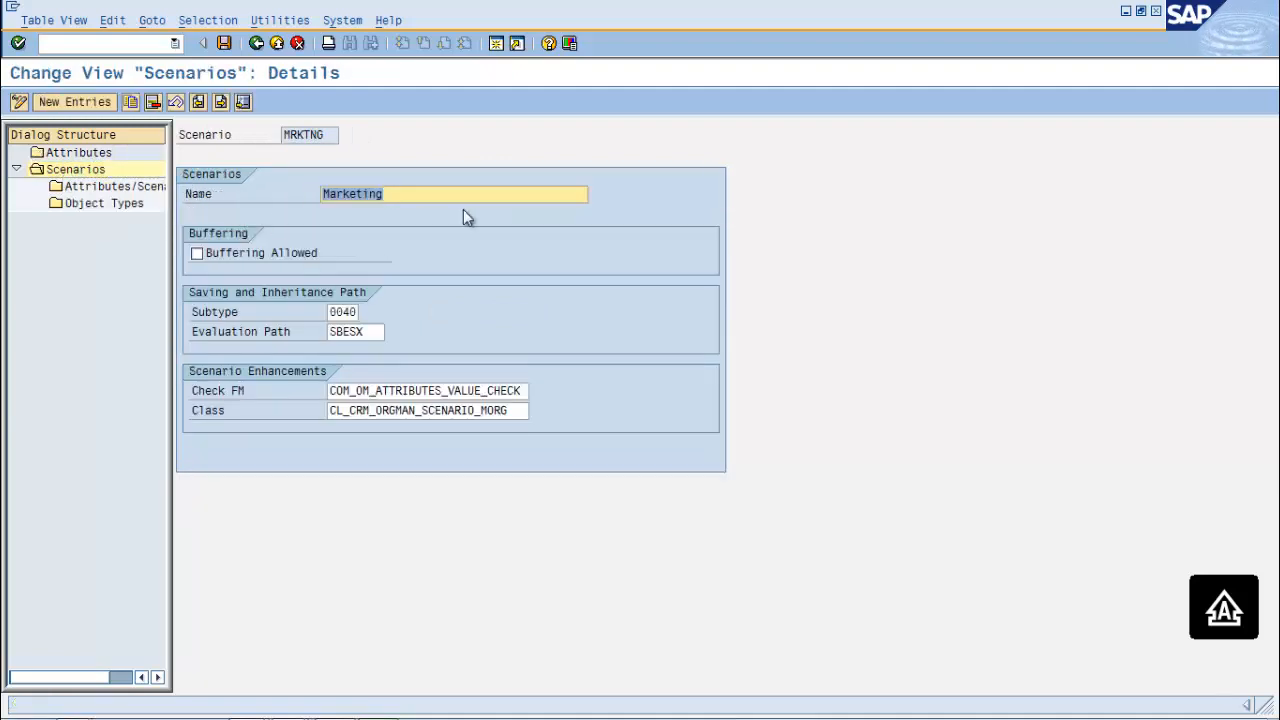
# Select the SERVICE scenario and start a new attribute-to-scenario assignment
pyautogui.click(258, 45)
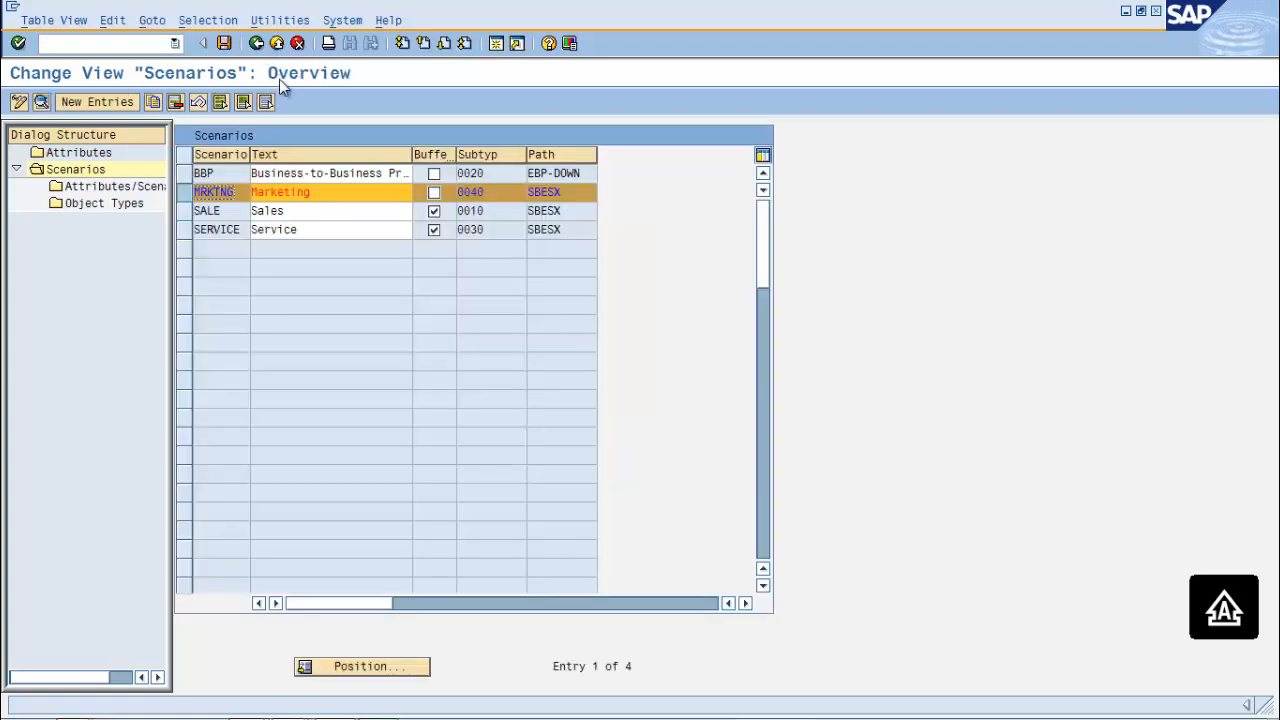
pyautogui.click(184, 192)
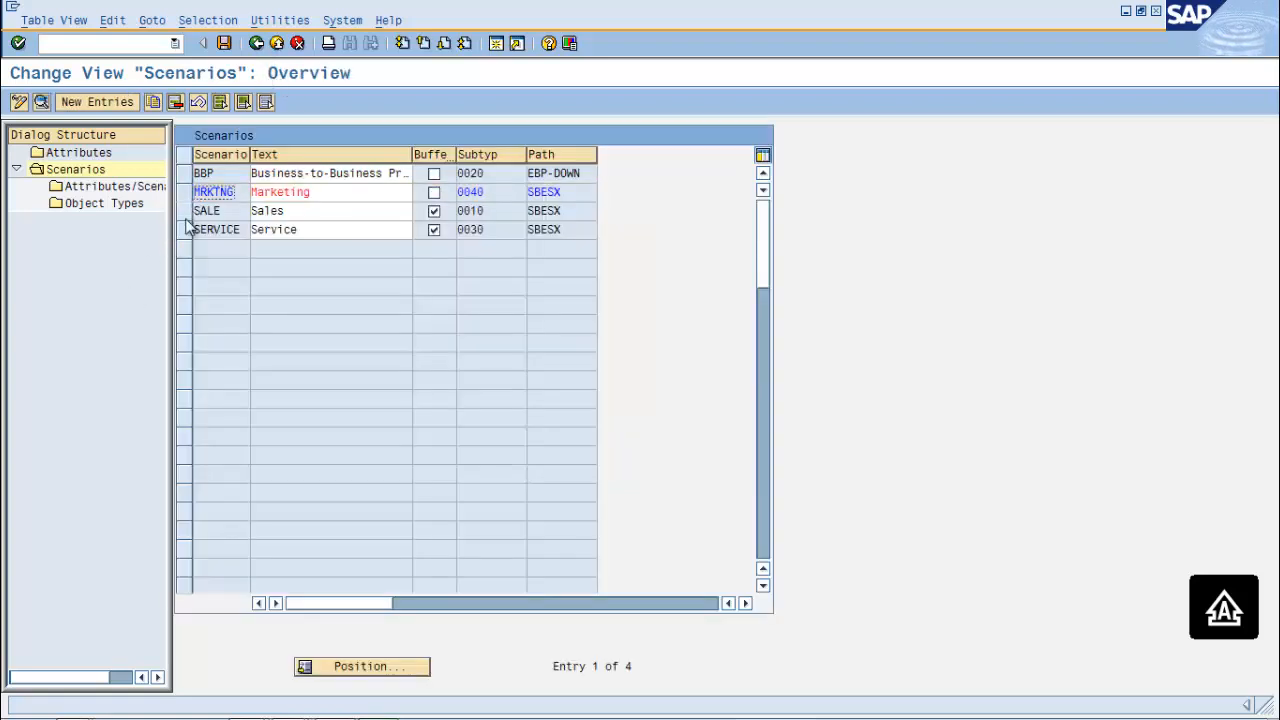
pyautogui.click(185, 232)
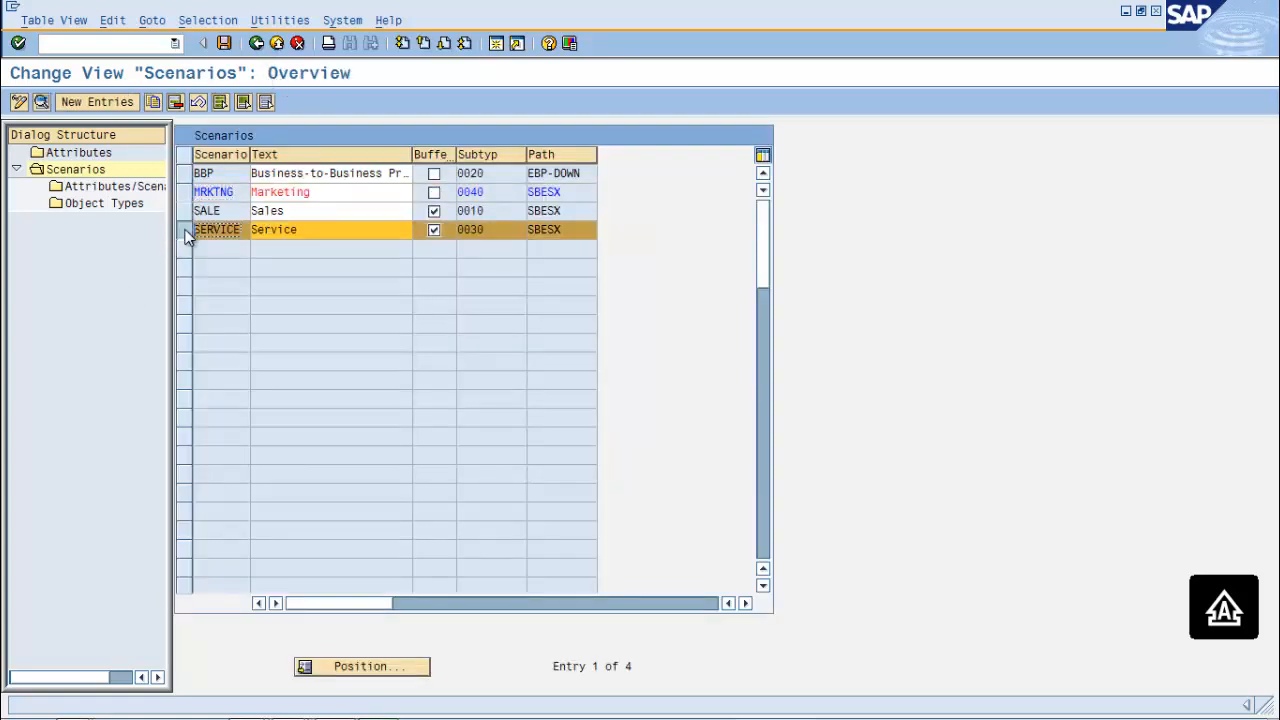
pyautogui.click(118, 189)
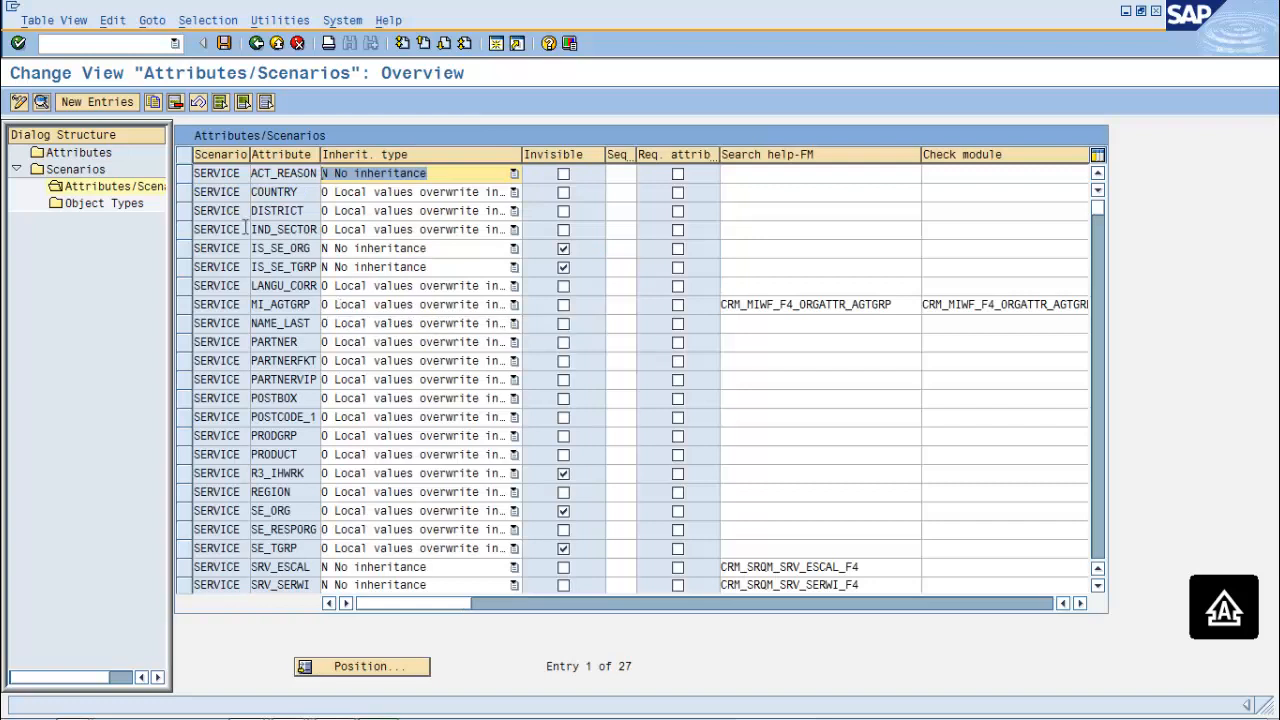
pyautogui.click(96, 101)
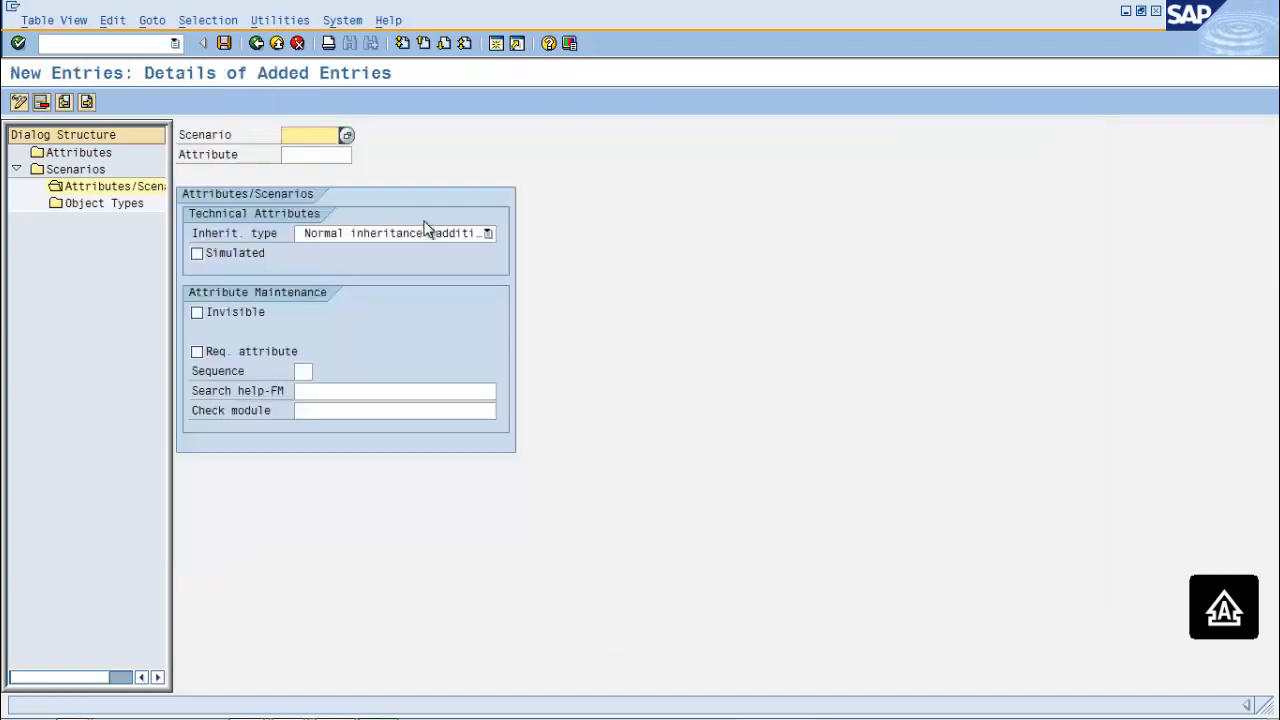
# Assign attribute ZATTRO to scenario SERVICE with Normal additive inheritance and save
pyautogui.click(347, 136)
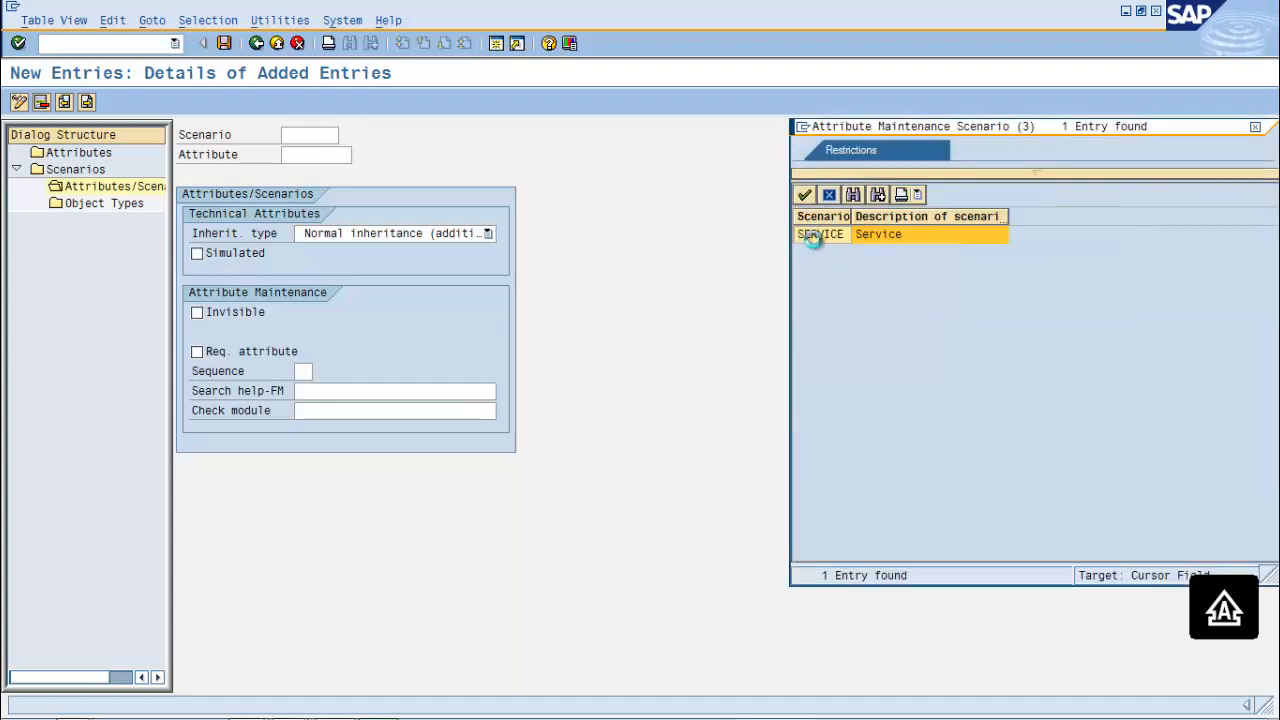
pyautogui.click(837, 233)
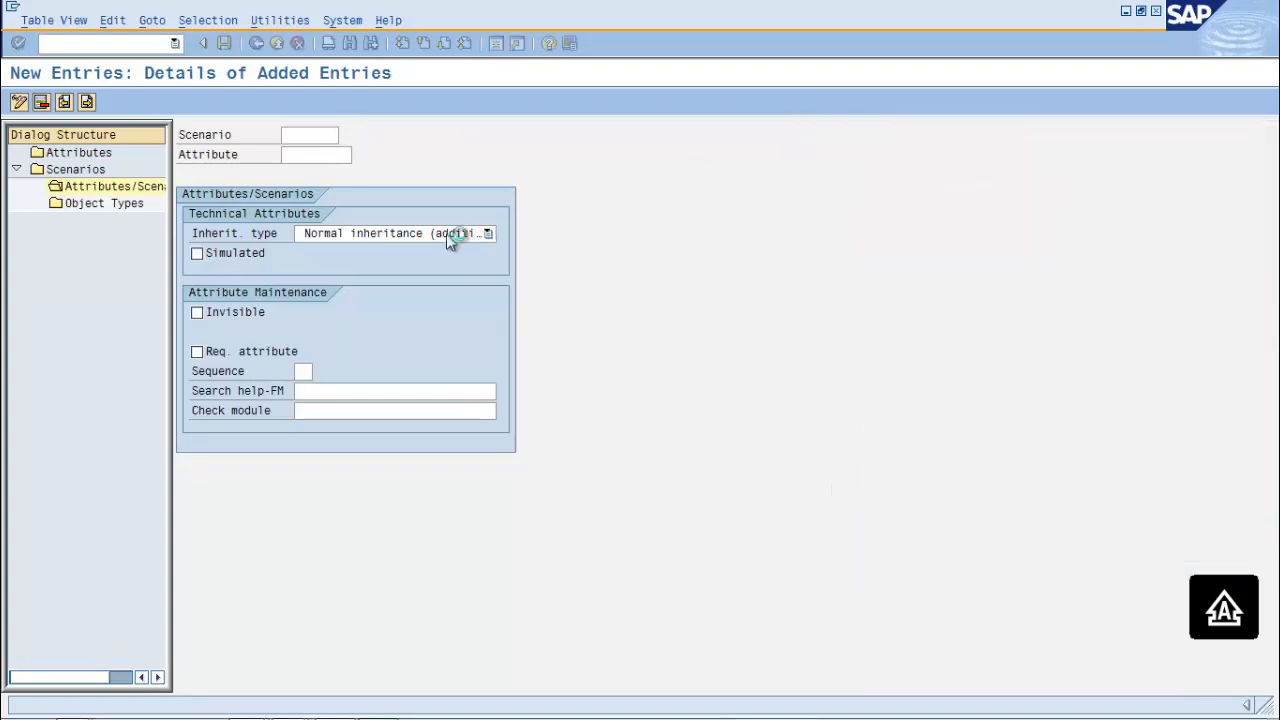
pyautogui.click(308, 155)
pyautogui.write('ZATTR0')
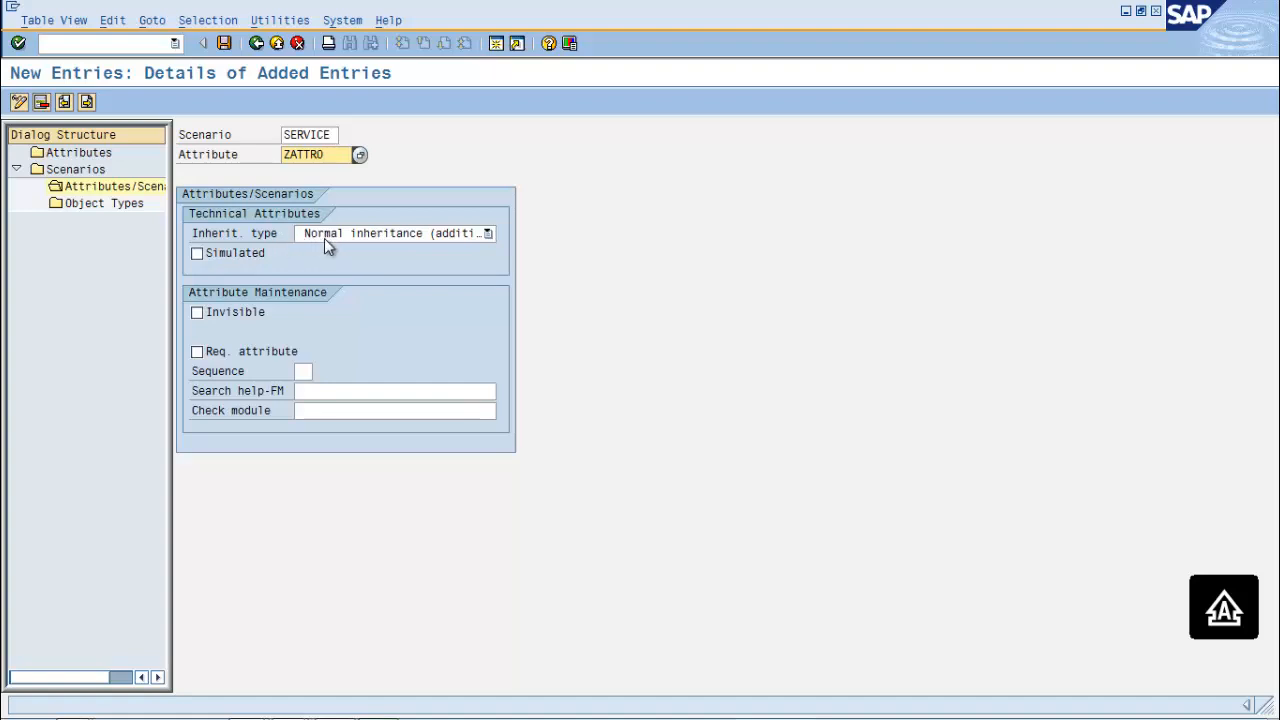
pyautogui.click(369, 235)
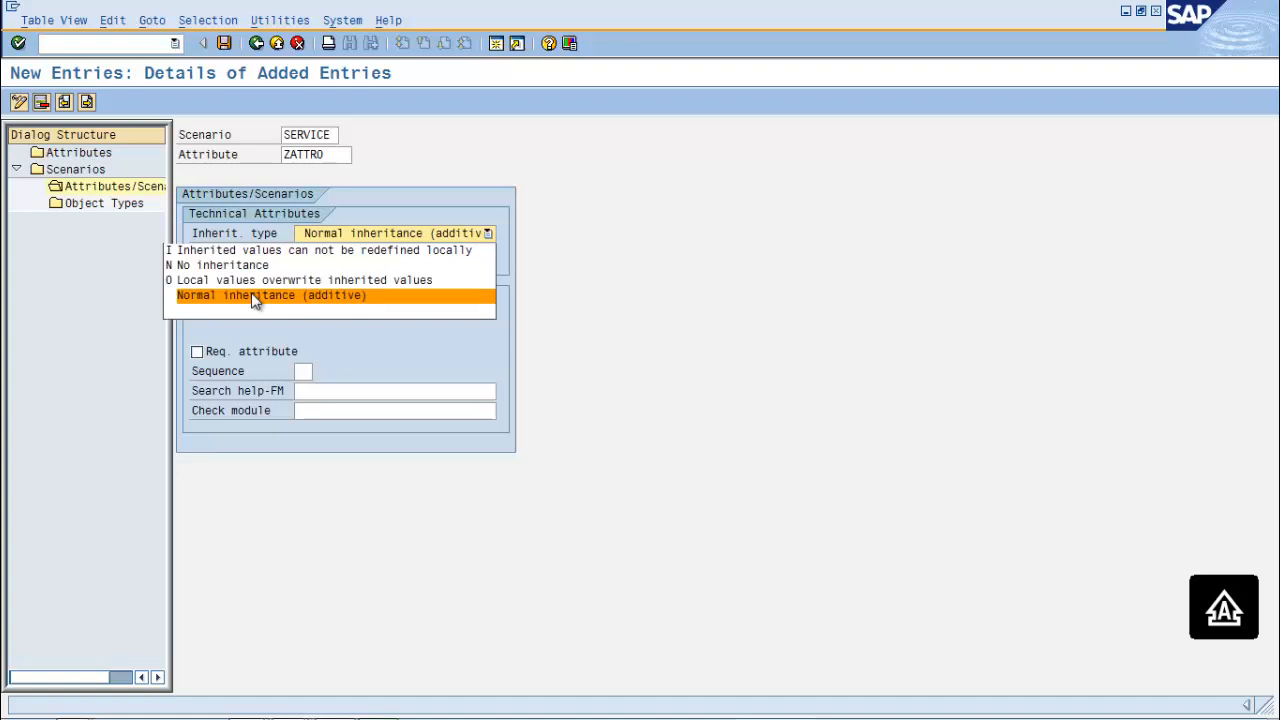
pyautogui.click(707, 187)
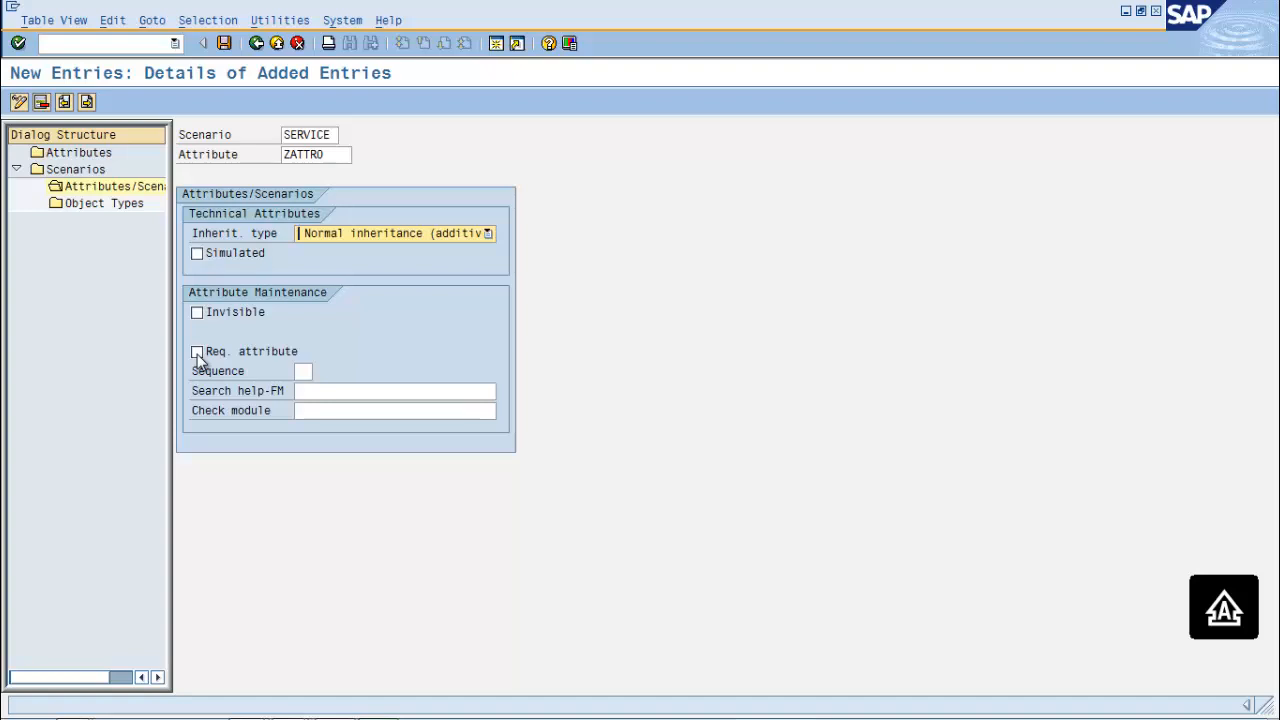
pyautogui.click(226, 45)
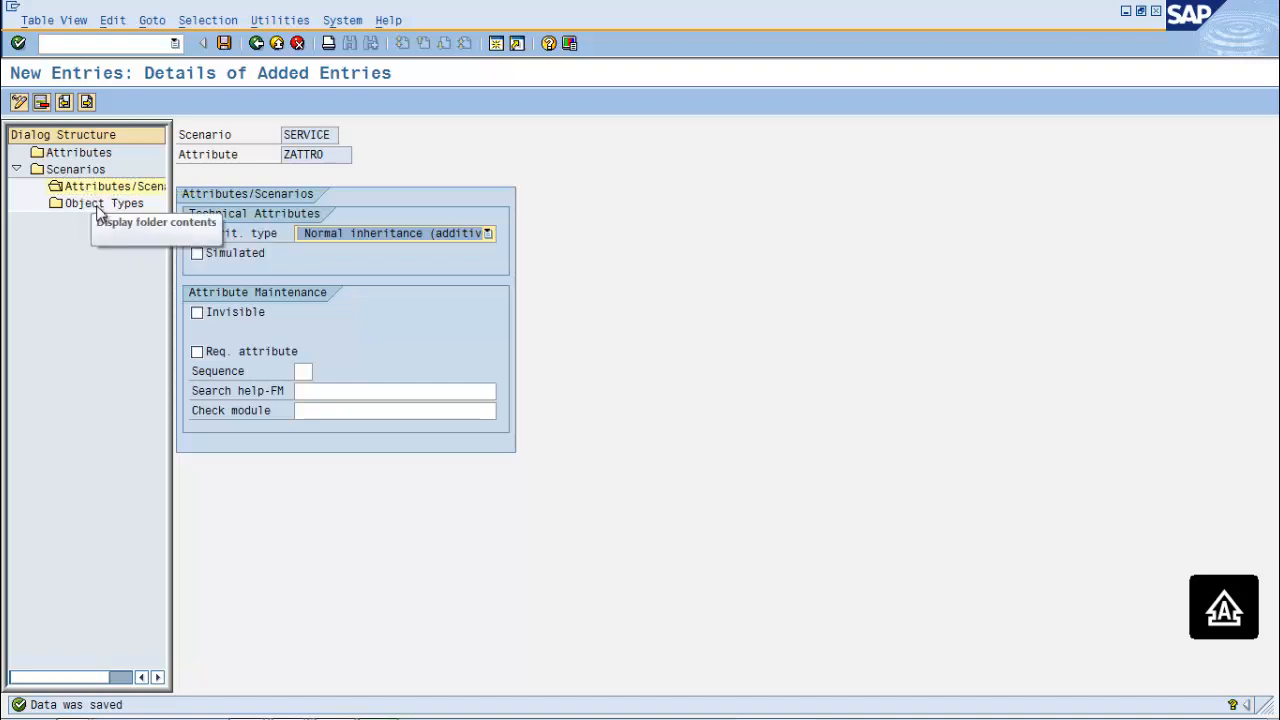
# Add an object type entry for SERVICE and ZATTRO with object type 0, and save
pyautogui.doubleClick(98, 204)
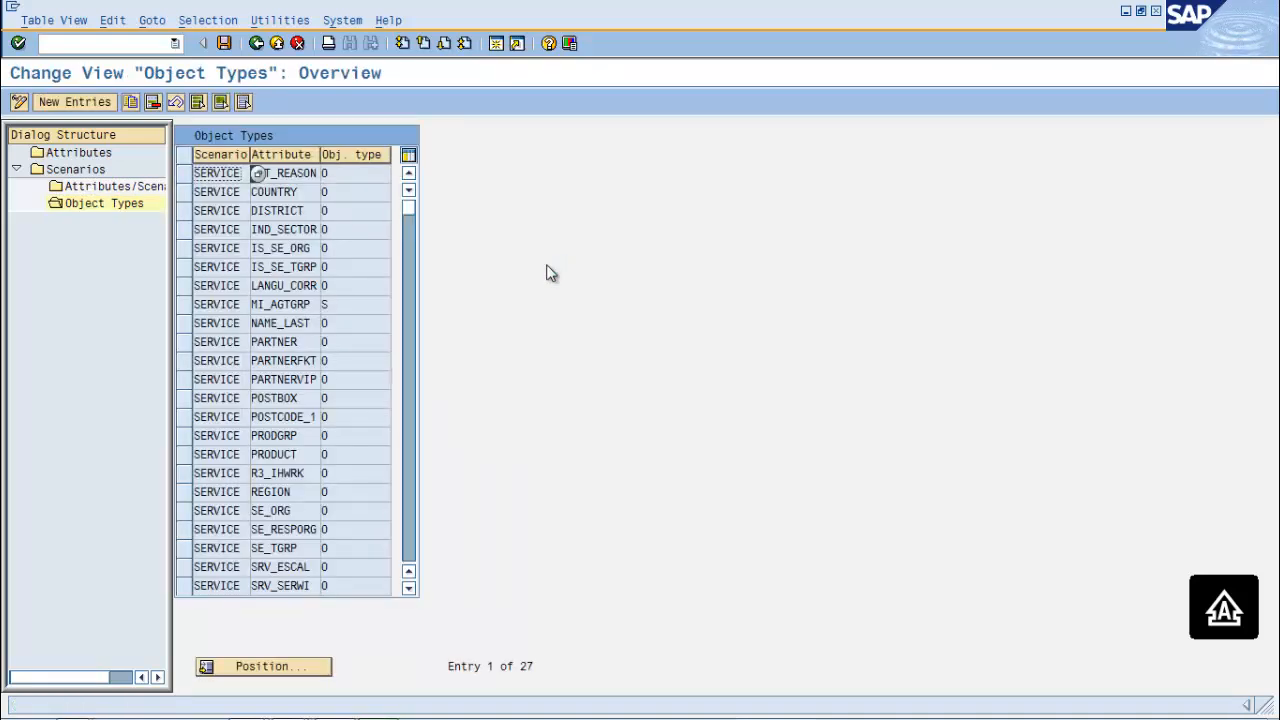
pyautogui.click(74, 102)
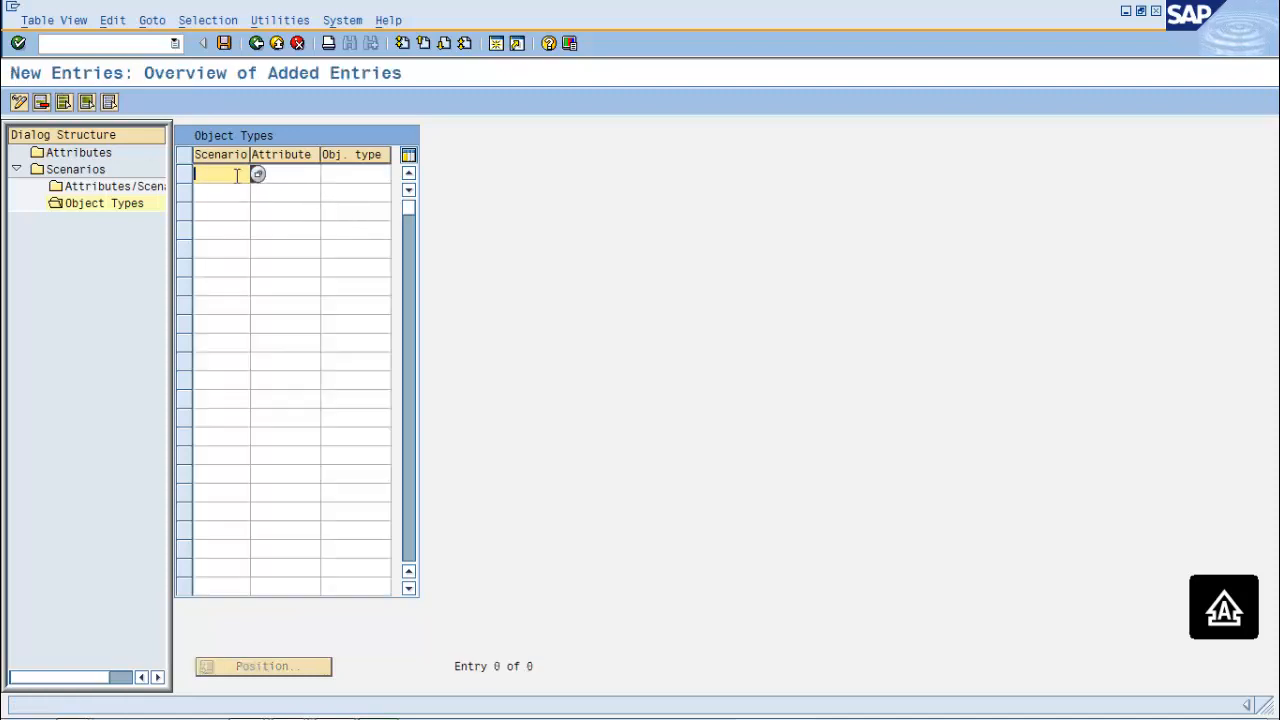
pyautogui.write('S')
pyautogui.press('Down')
pyautogui.press('Return')
pyautogui.click(274, 174)
pyautogui.write('ZATTR0')
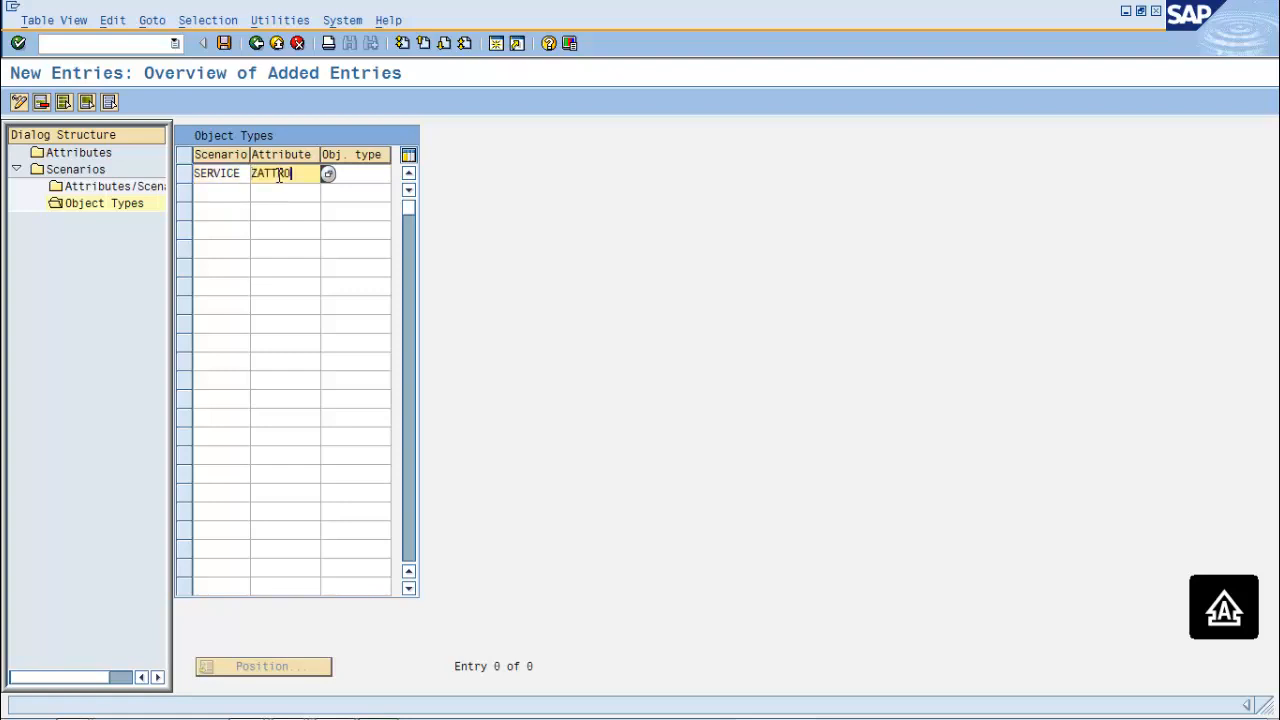
pyautogui.click(345, 174)
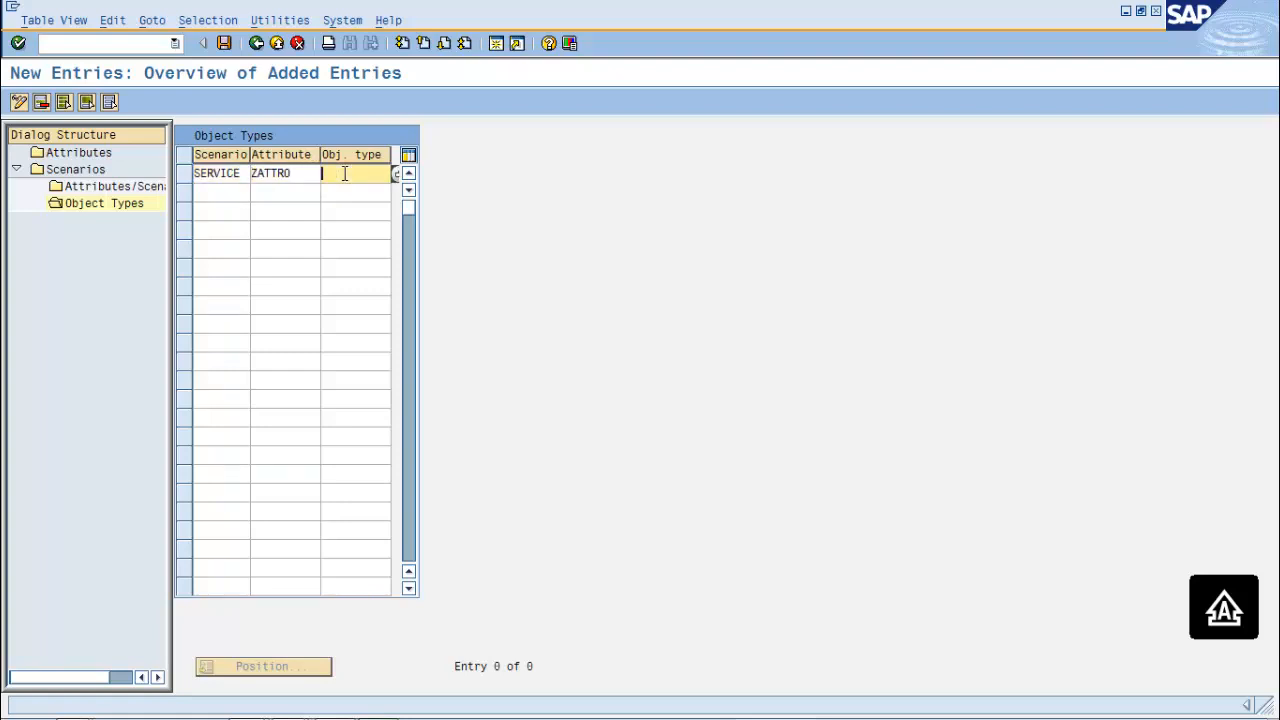
pyautogui.press('Return')
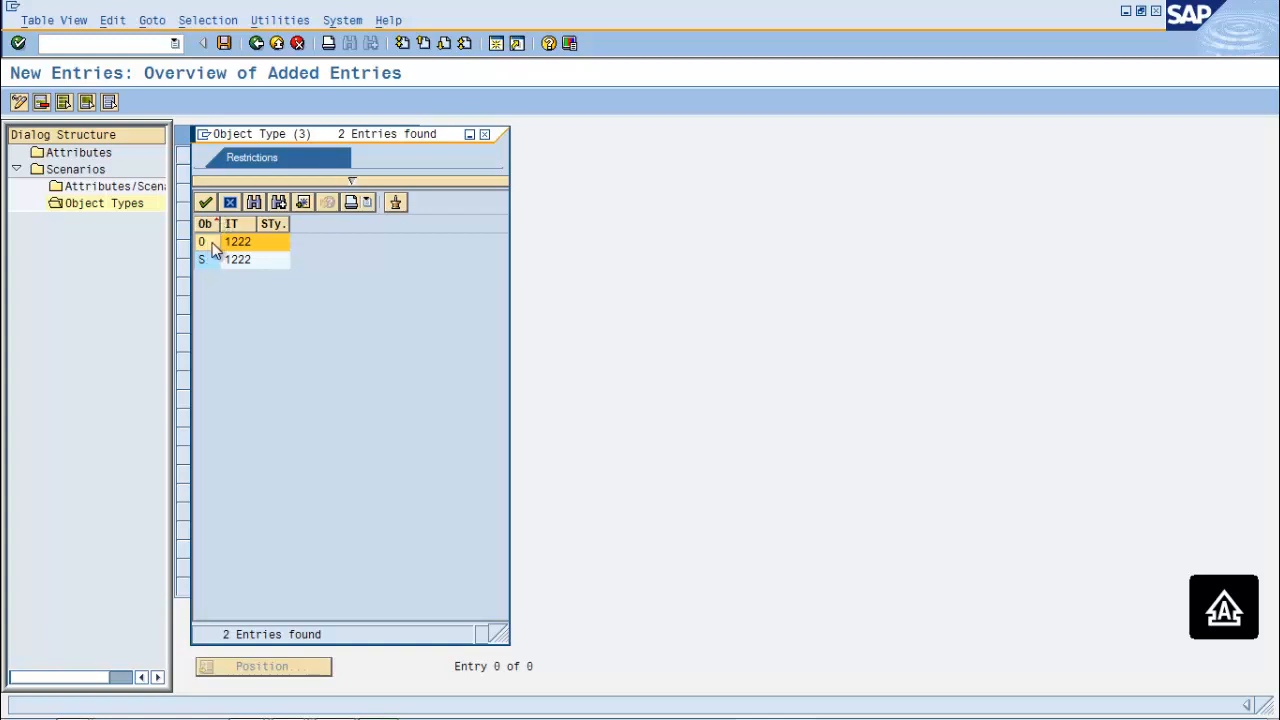
pyautogui.doubleClick(212, 244)
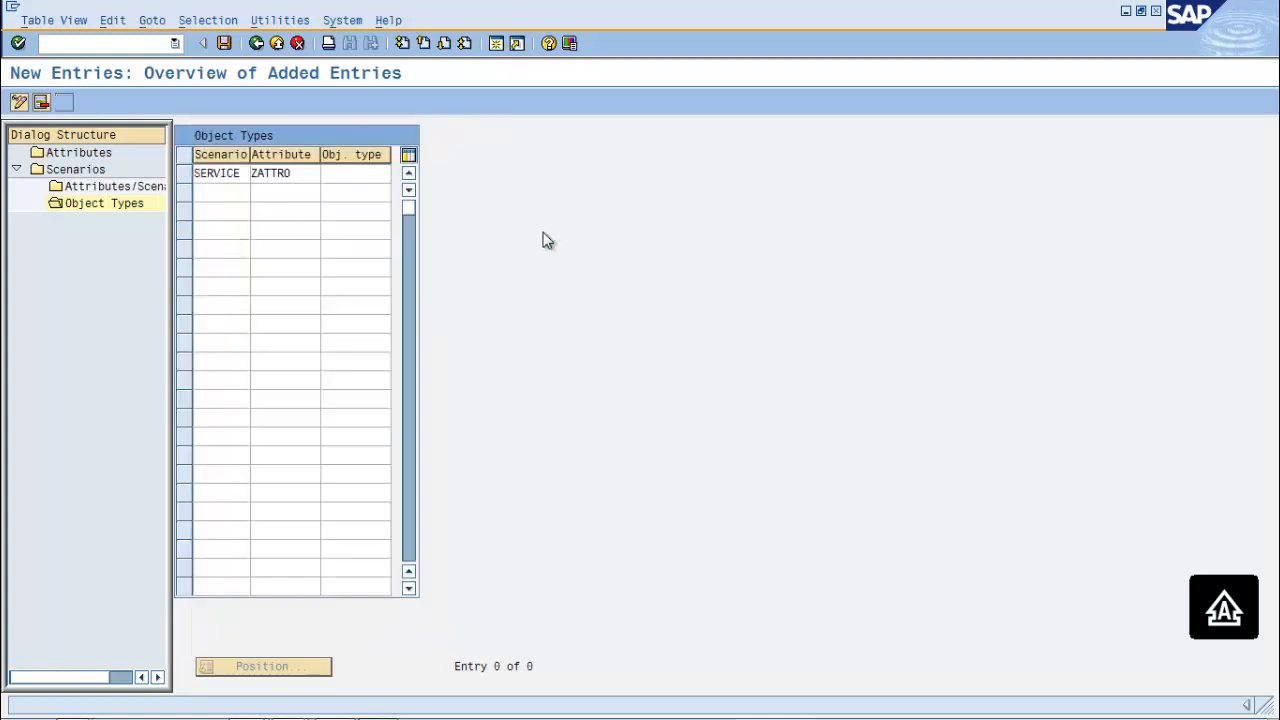
pyautogui.click(225, 44)
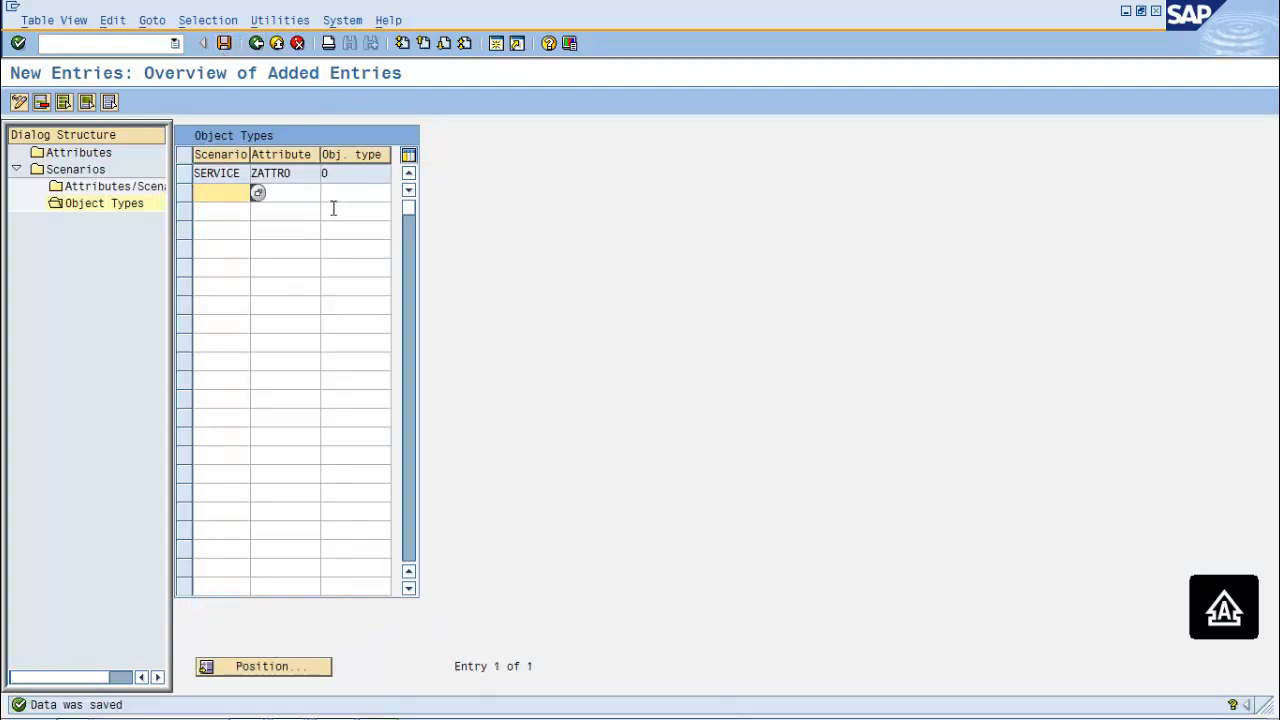
# Review the ZATTRO attribute's definition and table columns, then return to the Scenarios overview
pyautogui.doubleClick(84, 155)
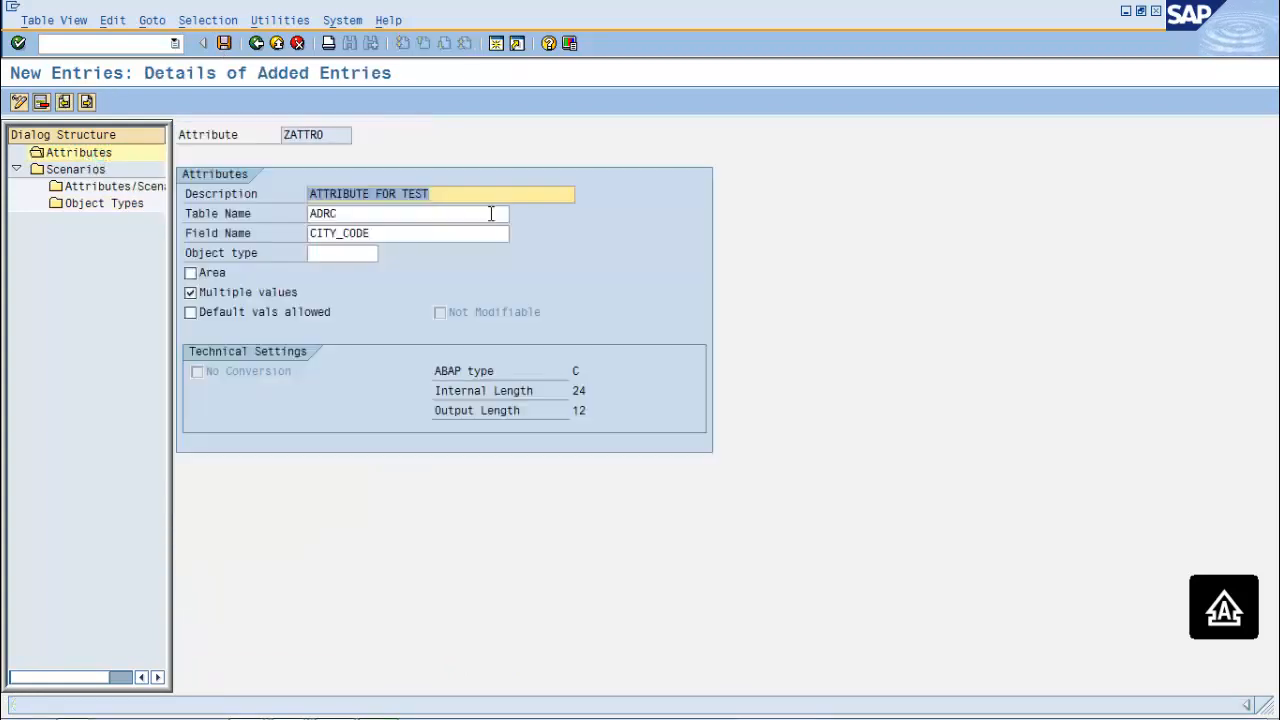
pyautogui.click(263, 44)
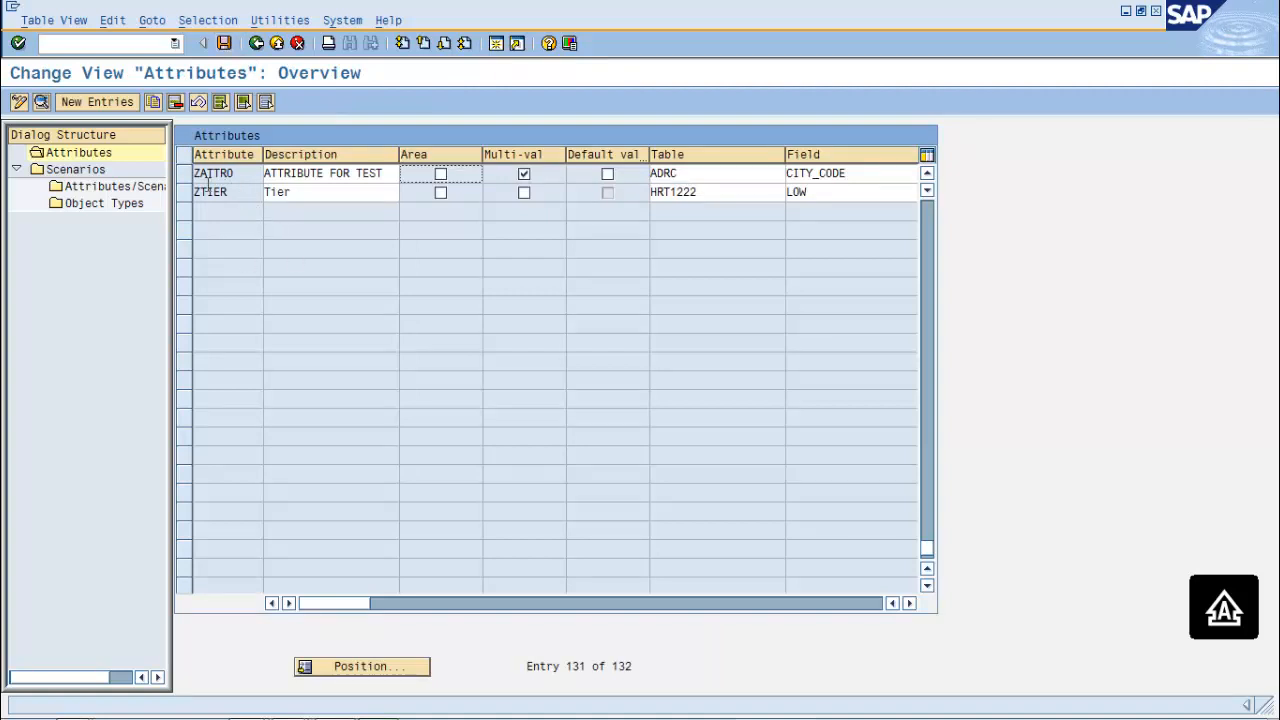
pyautogui.click(183, 175)
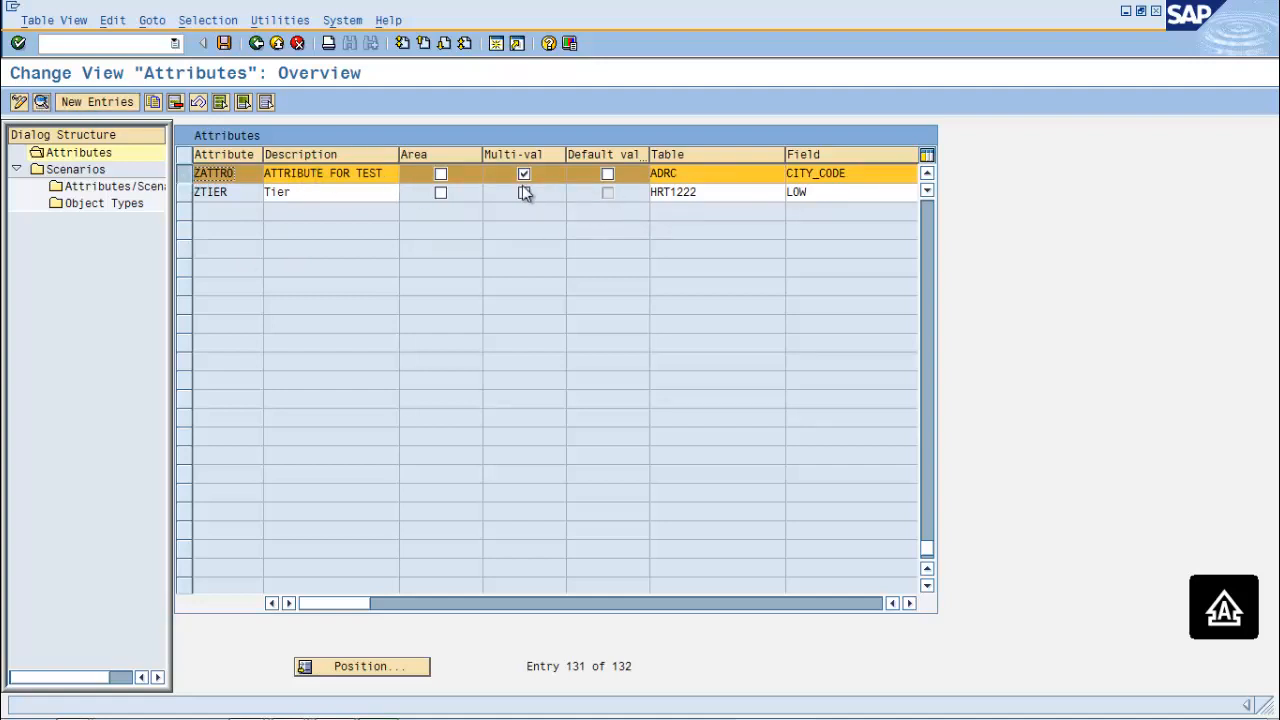
pyautogui.click(910, 604)
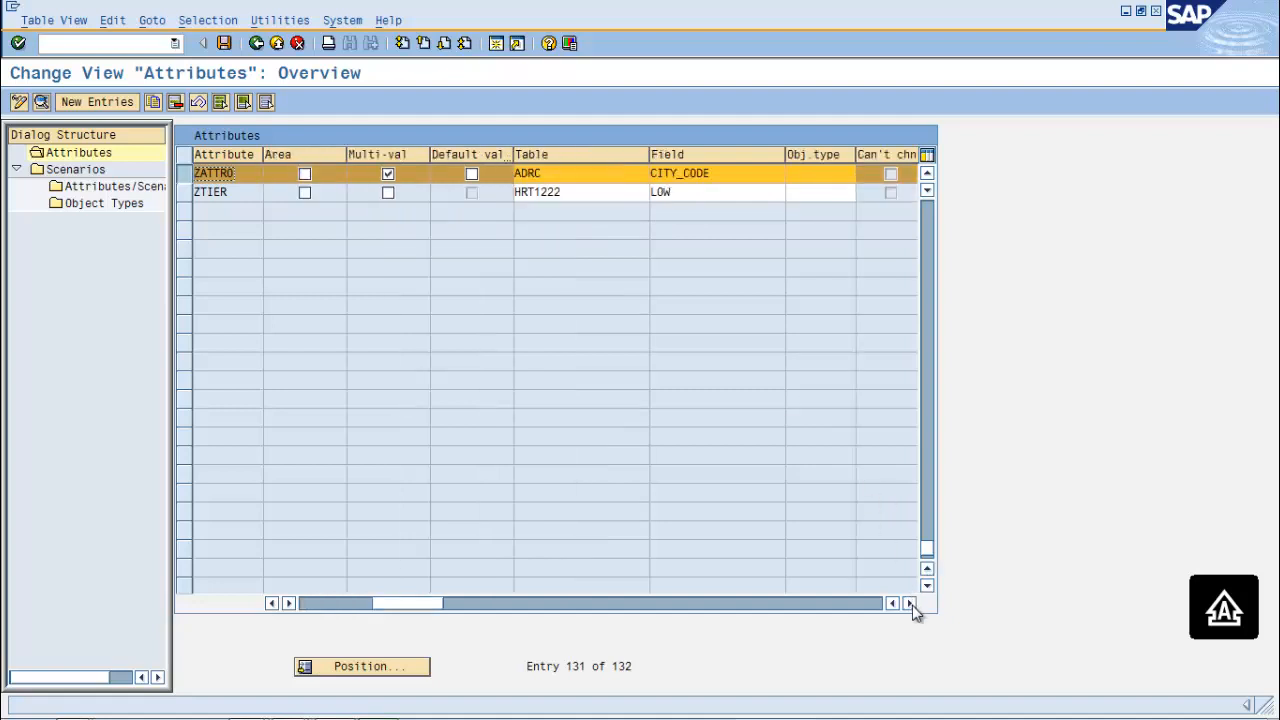
pyautogui.click(910, 604)
pyautogui.click(910, 604)
pyautogui.click(910, 604)
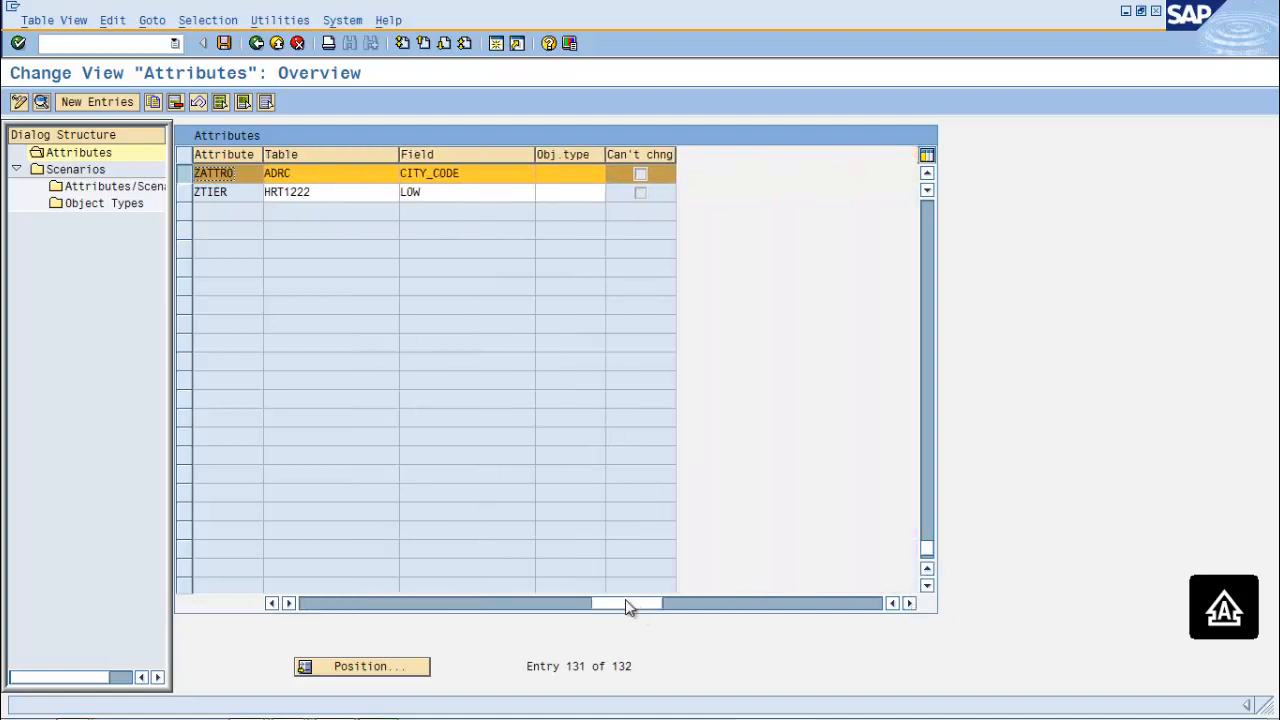
pyautogui.moveTo(624, 605); pyautogui.dragTo(269, 630)
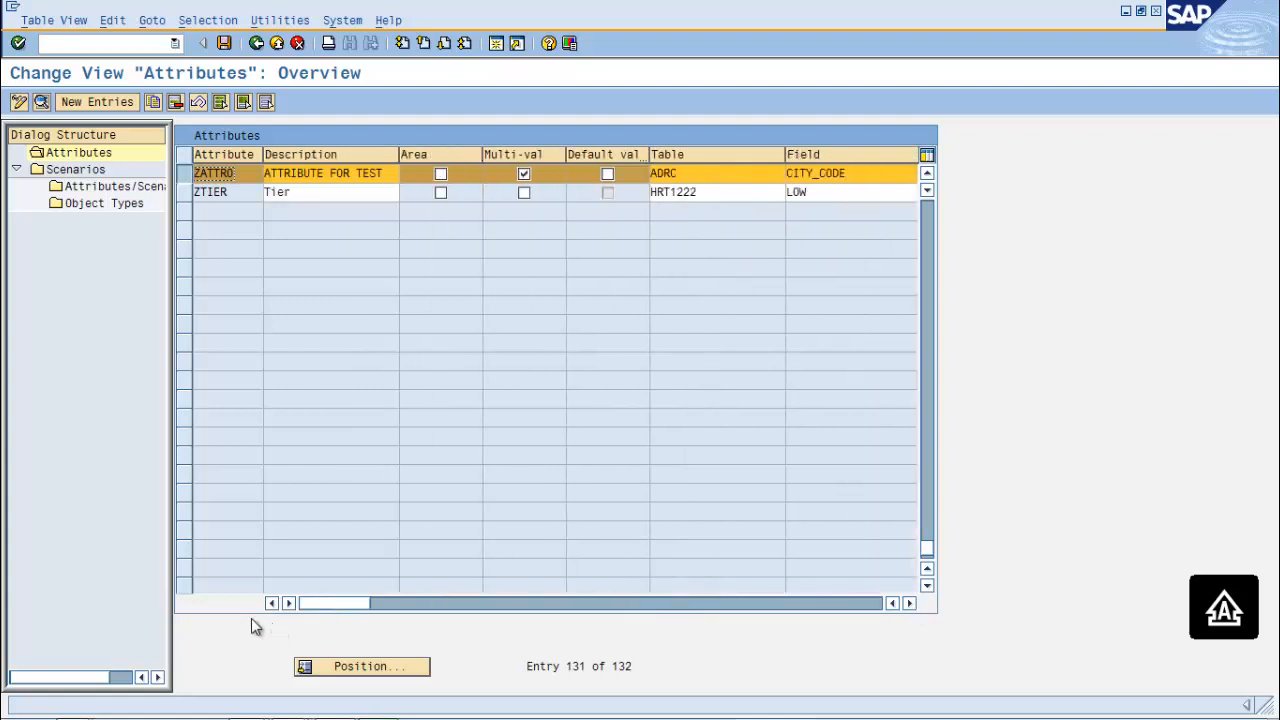
pyautogui.click(265, 50)
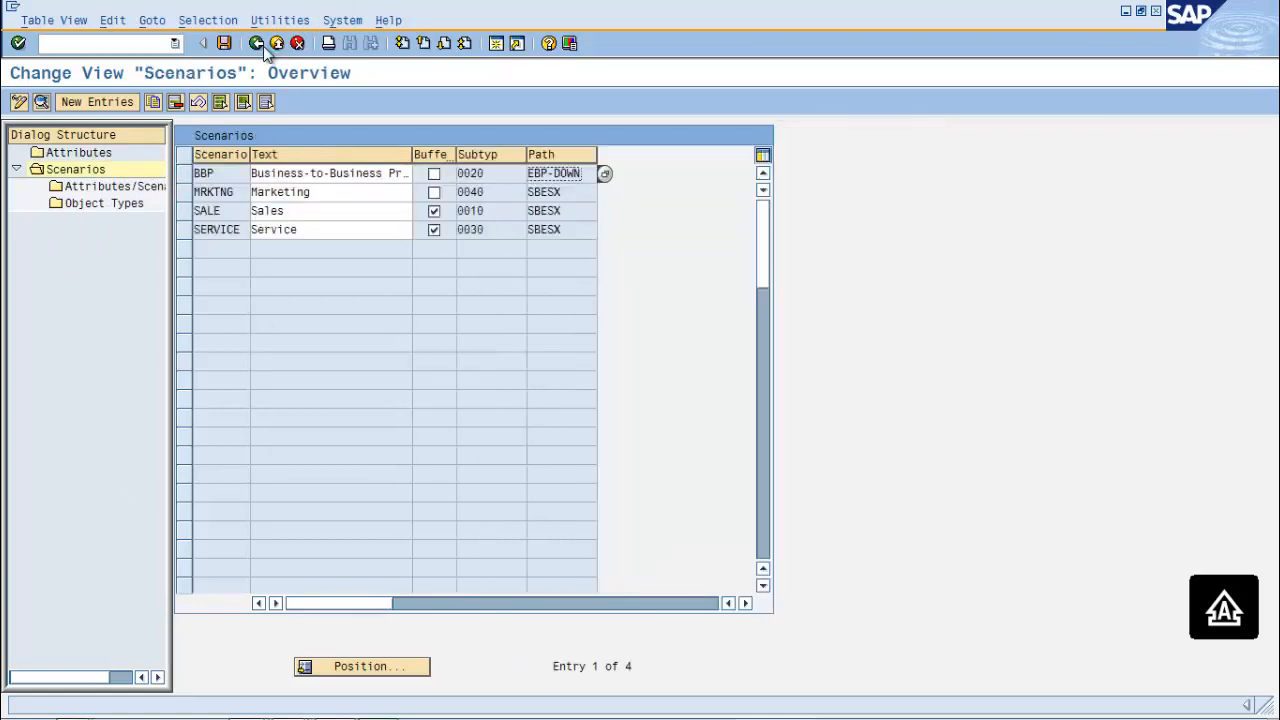
# In the SERVICE scenario's attributes, give ZATTRO sequence number 1 and save
pyautogui.click(74, 172)
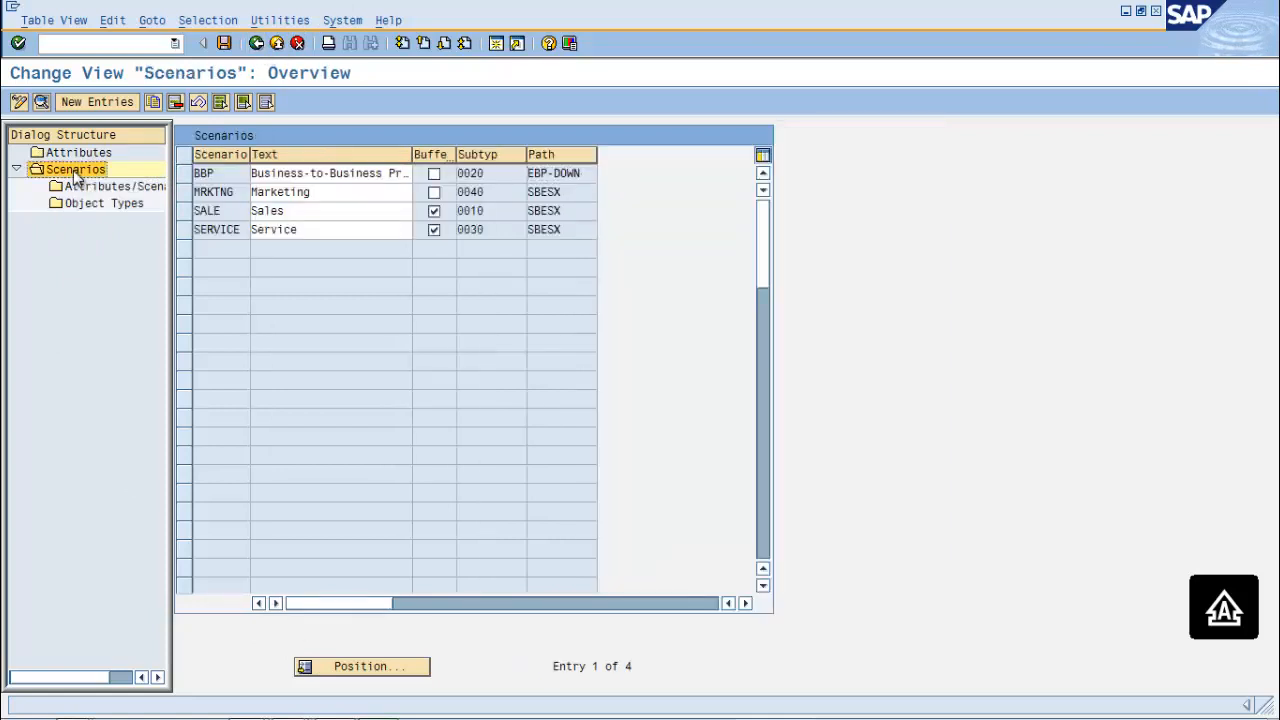
pyautogui.click(185, 230)
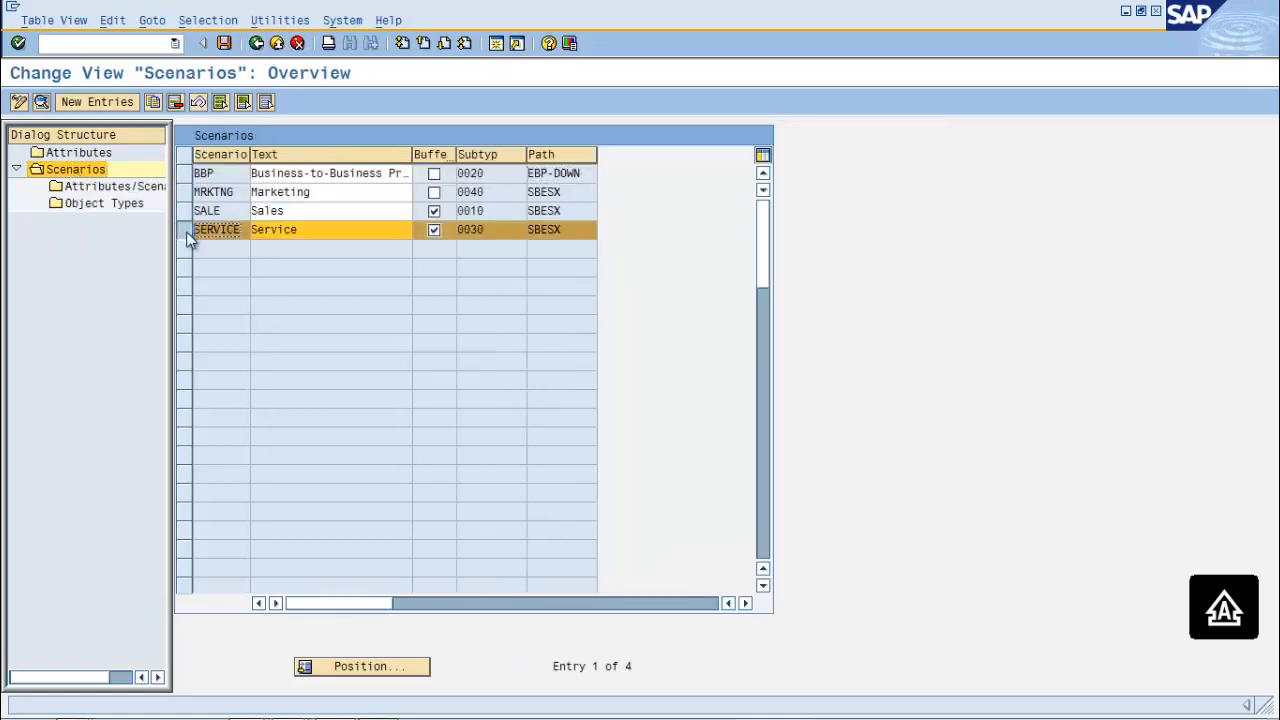
pyautogui.doubleClick(129, 189)
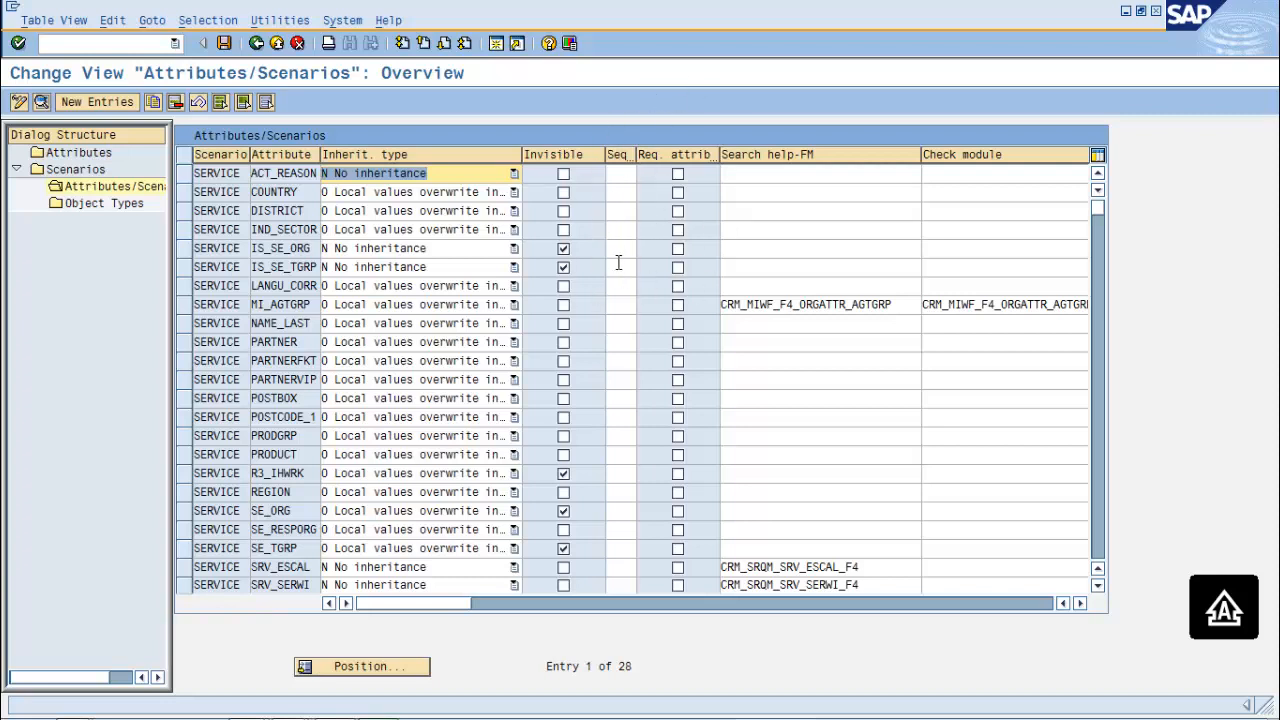
pyautogui.click(856, 380)
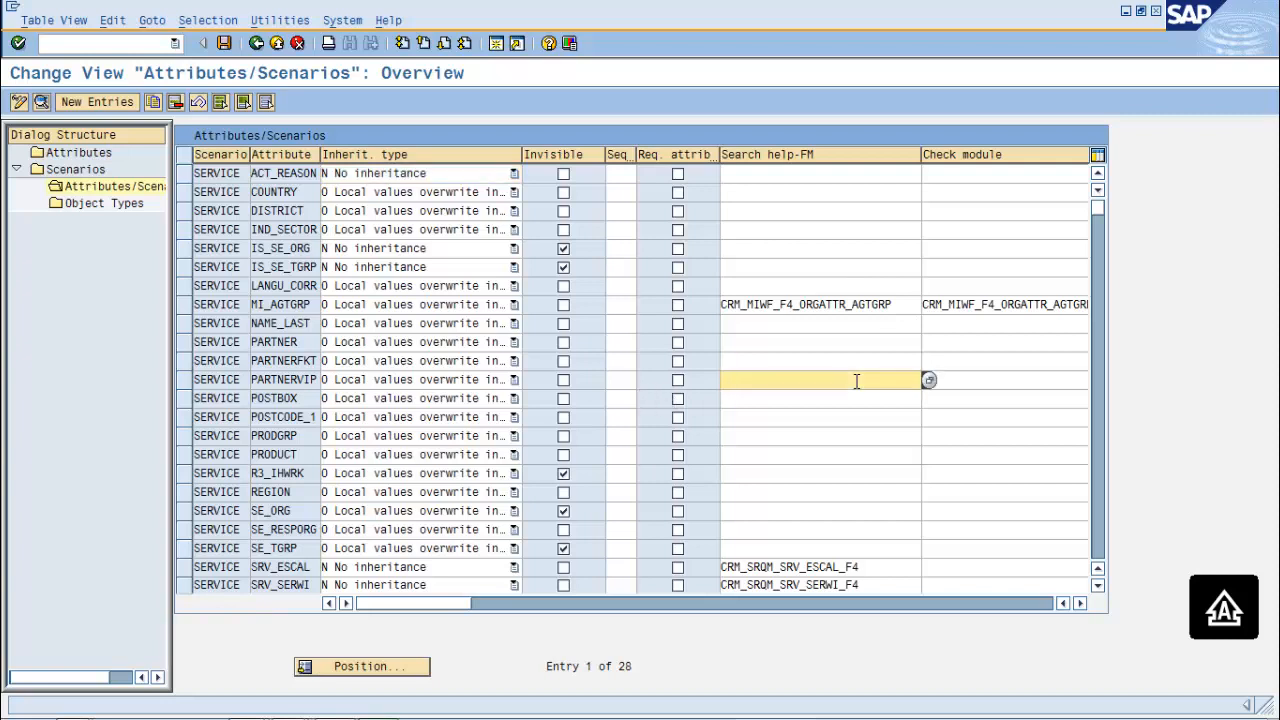
pyautogui.press('F1')
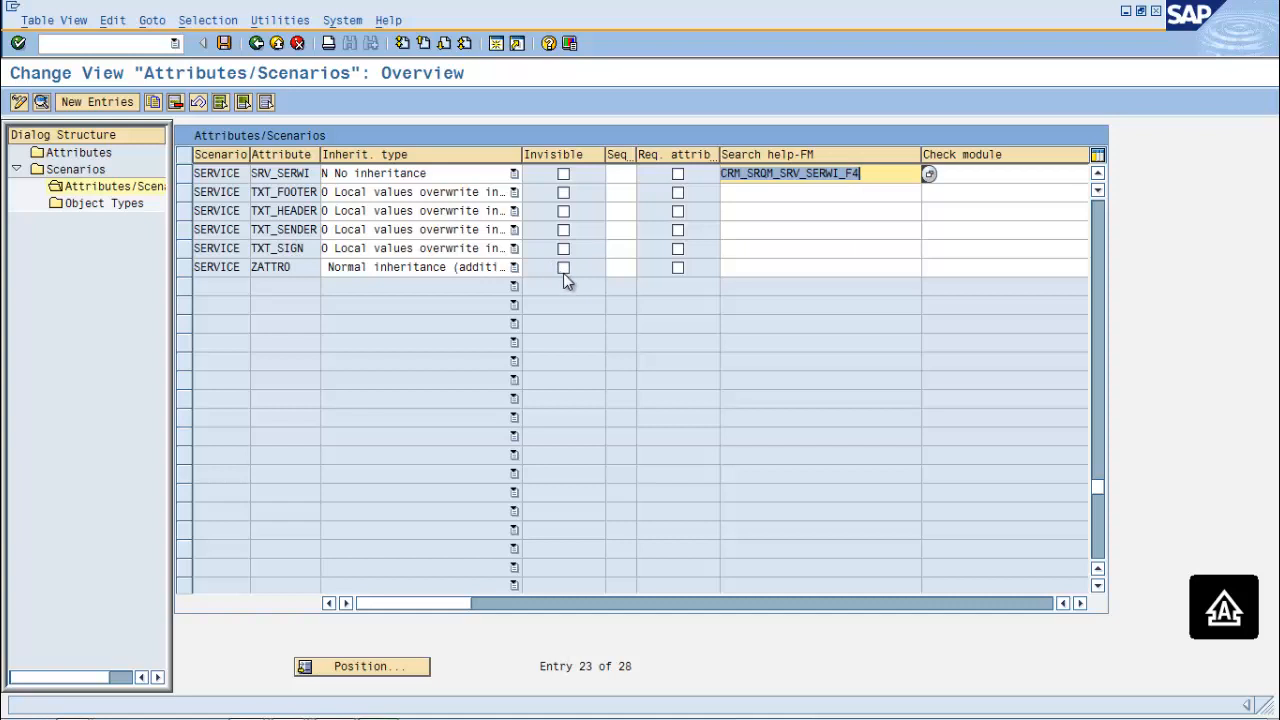
pyautogui.click(624, 266)
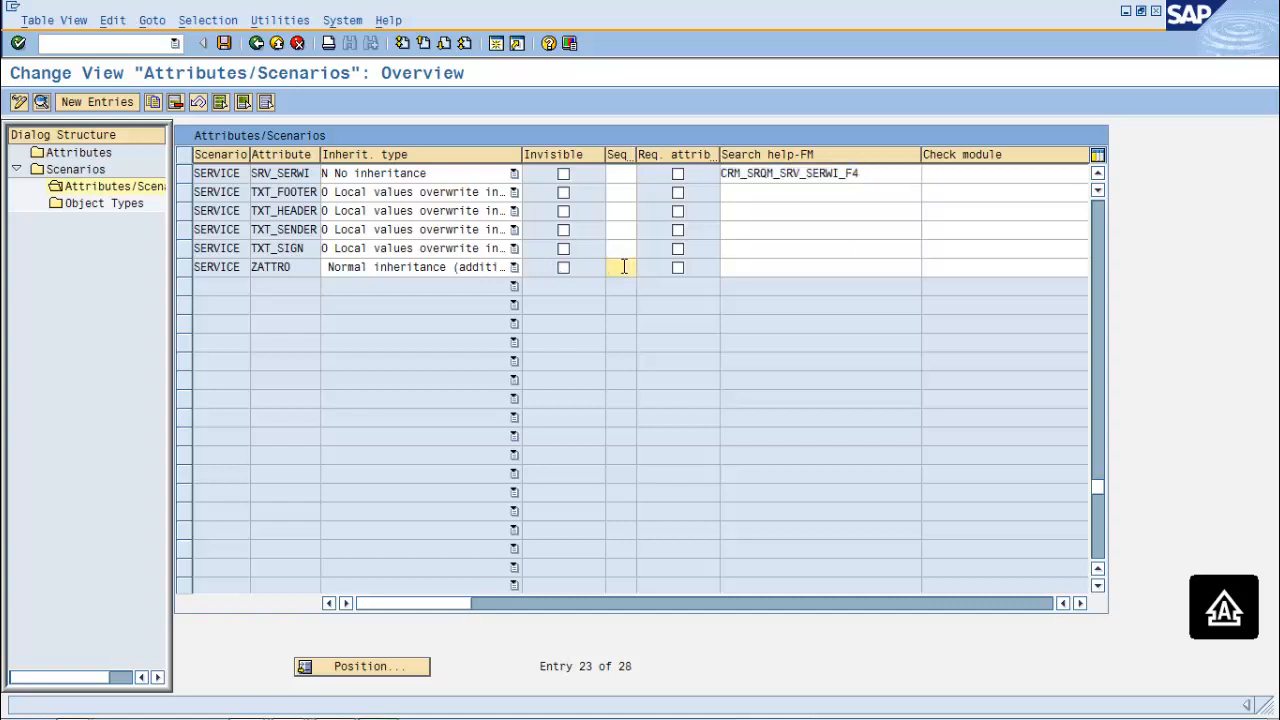
pyautogui.write('1')
pyautogui.click(221, 45)
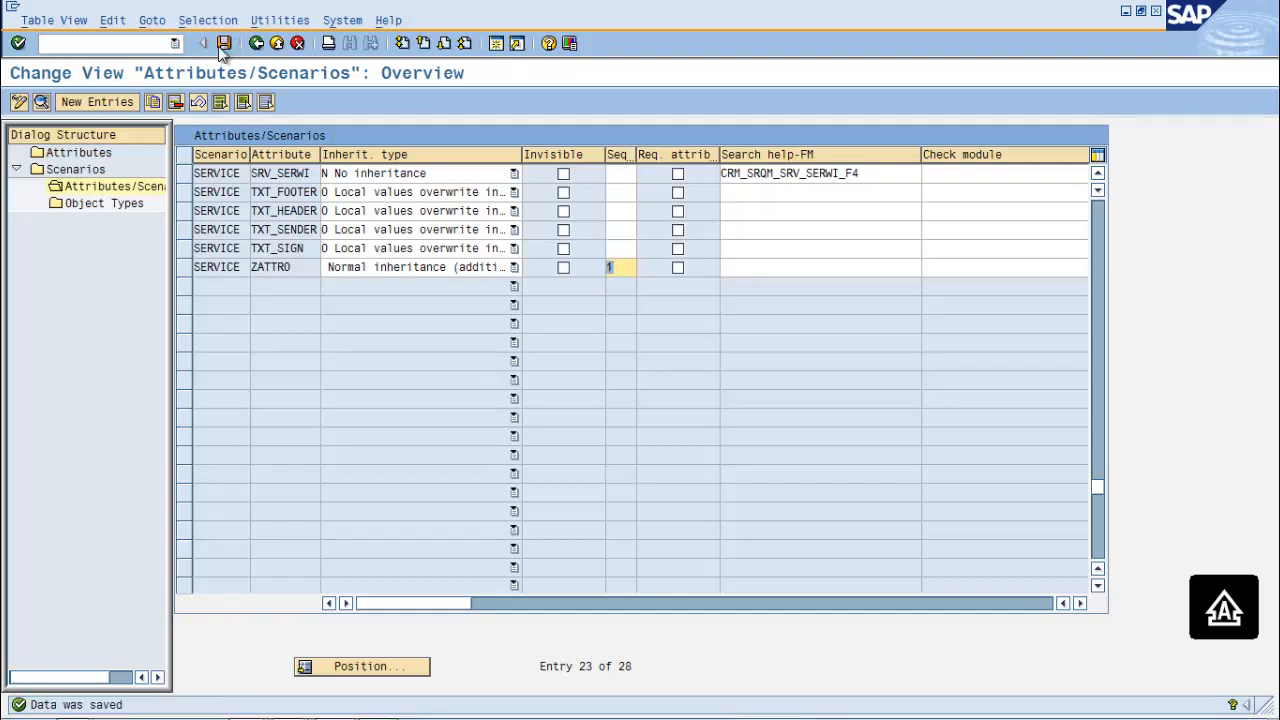
pyautogui.click(110, 44)
pyautogui.write('/0')
# In PPOMA_CRM, set Org organizational unit's ATTRIBUTE FOR TEST value to 1 and save
pyautogui.write('PPOMA')
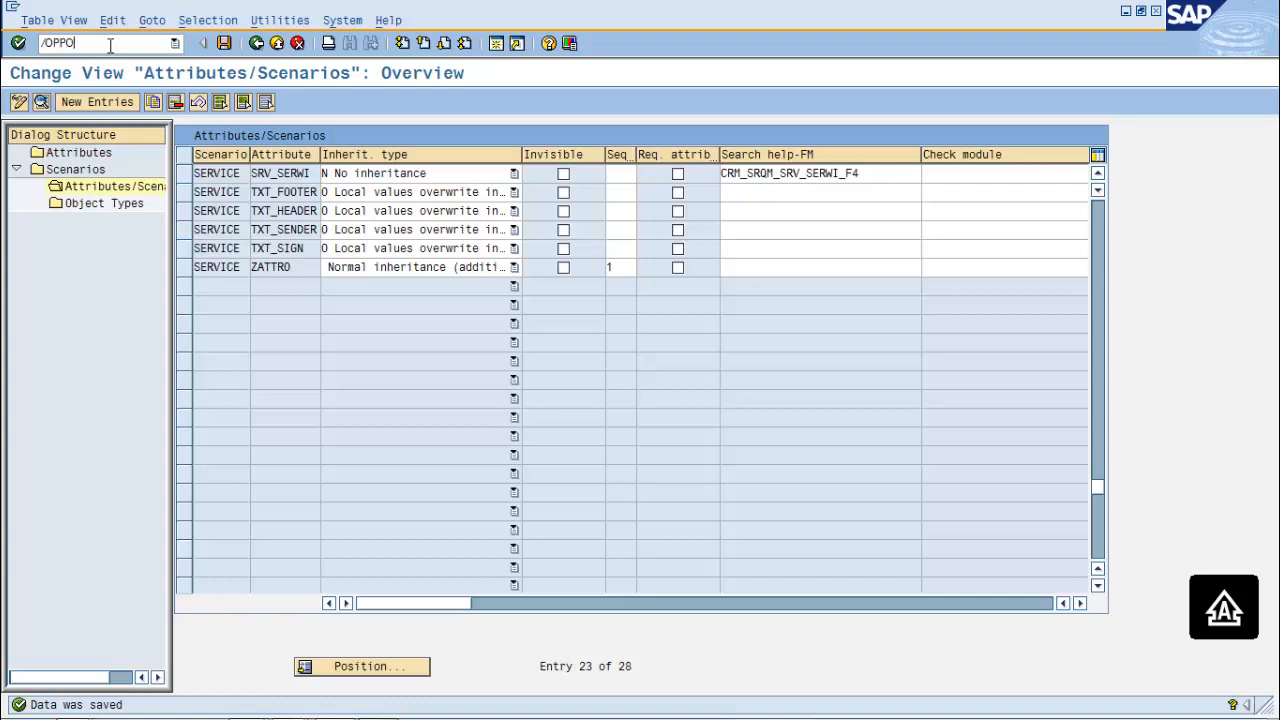
pyautogui.write('_CRM')
pyautogui.press('Return')
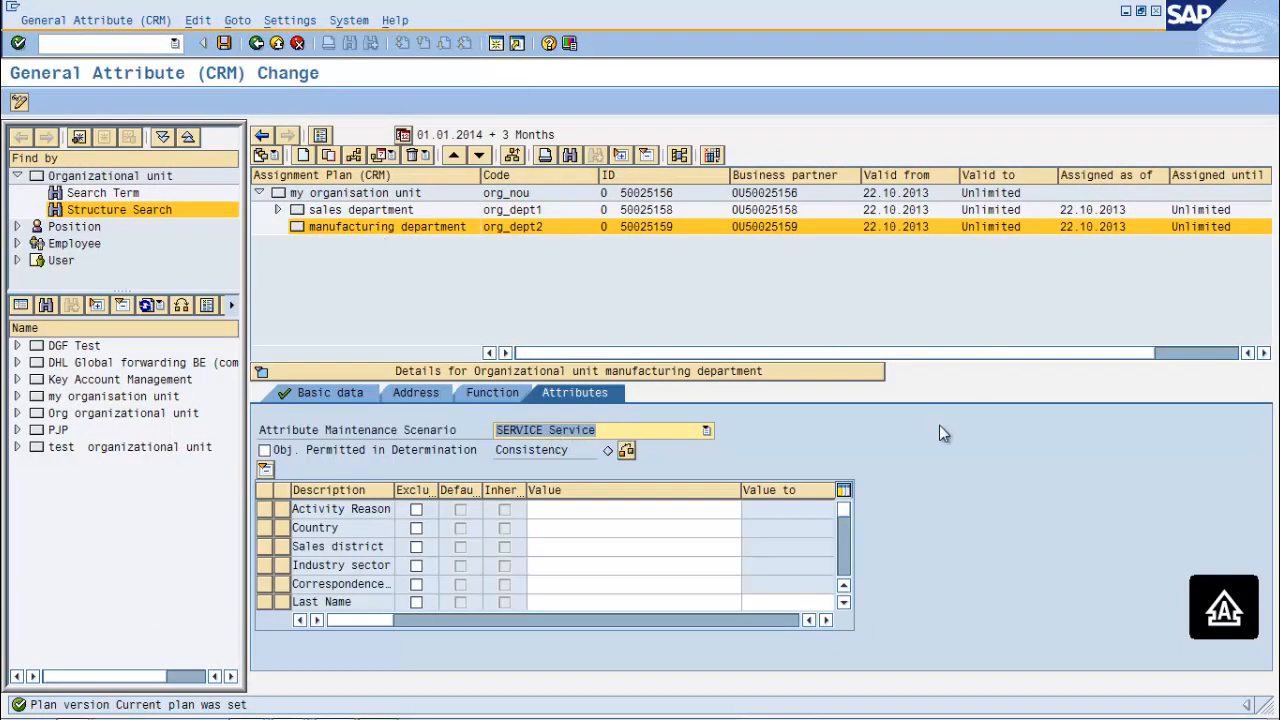
pyautogui.doubleClick(61, 420)
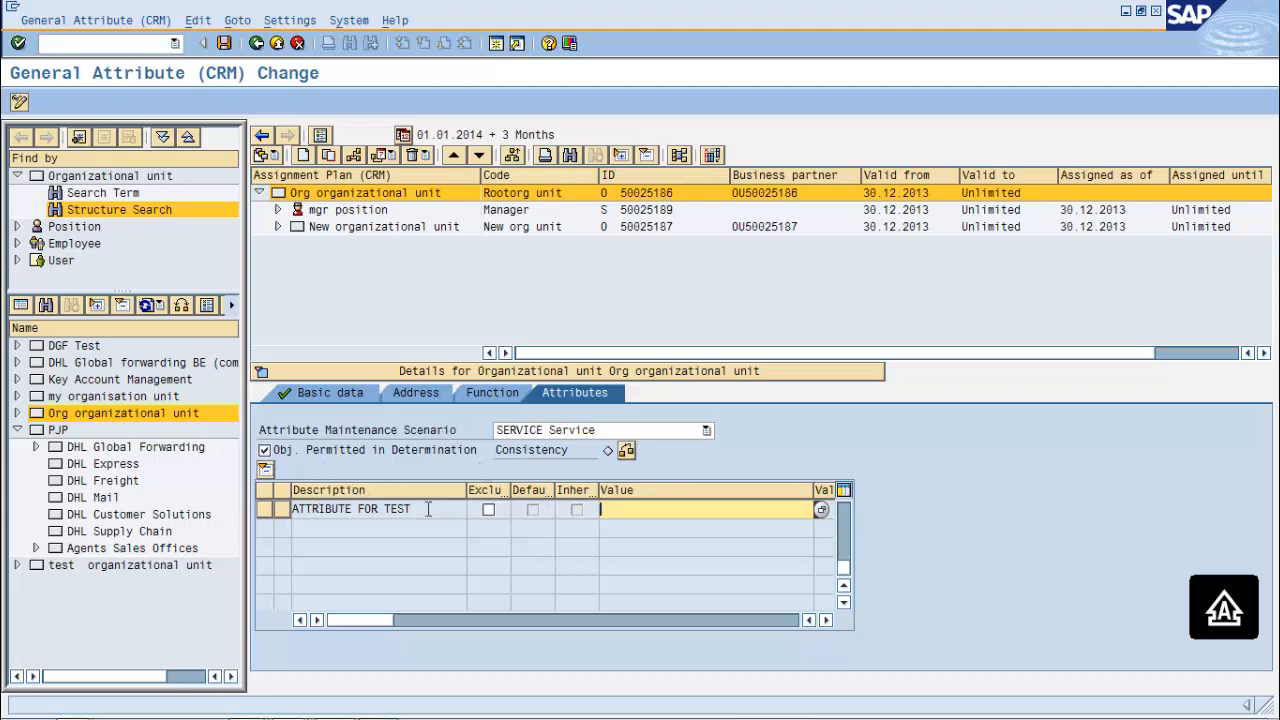
pyautogui.write('01')
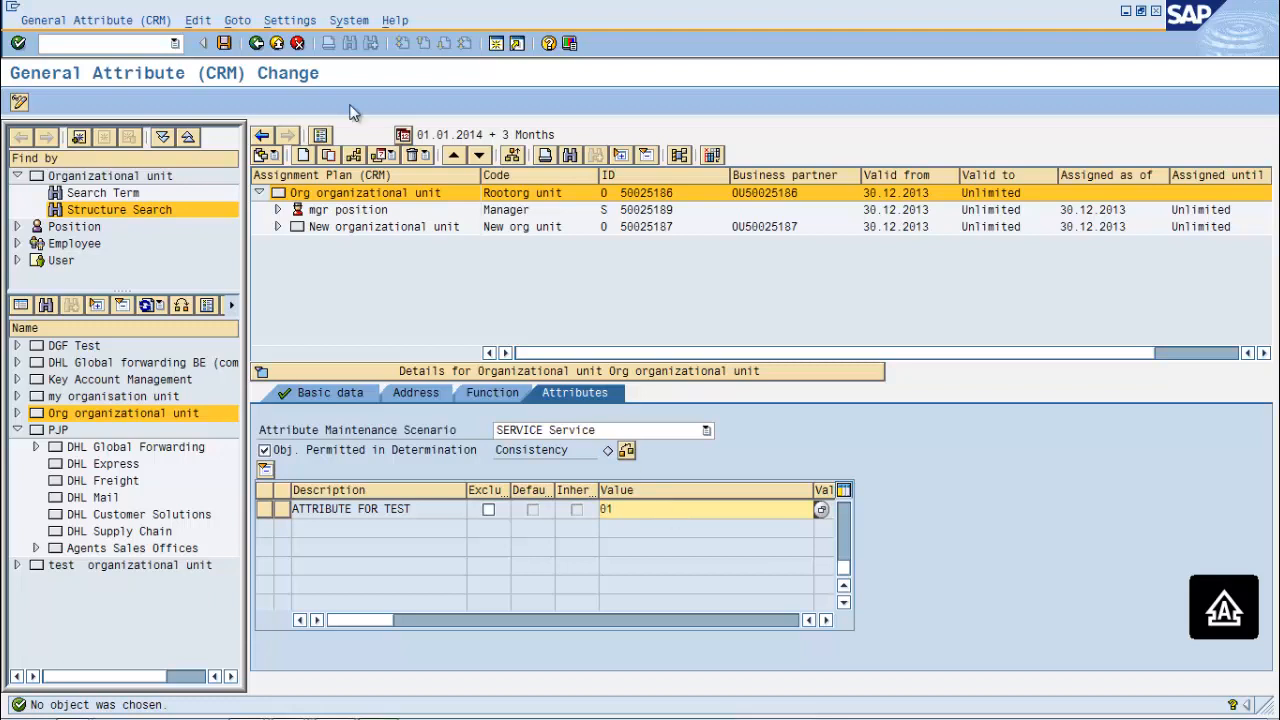
pyautogui.click(224, 43)
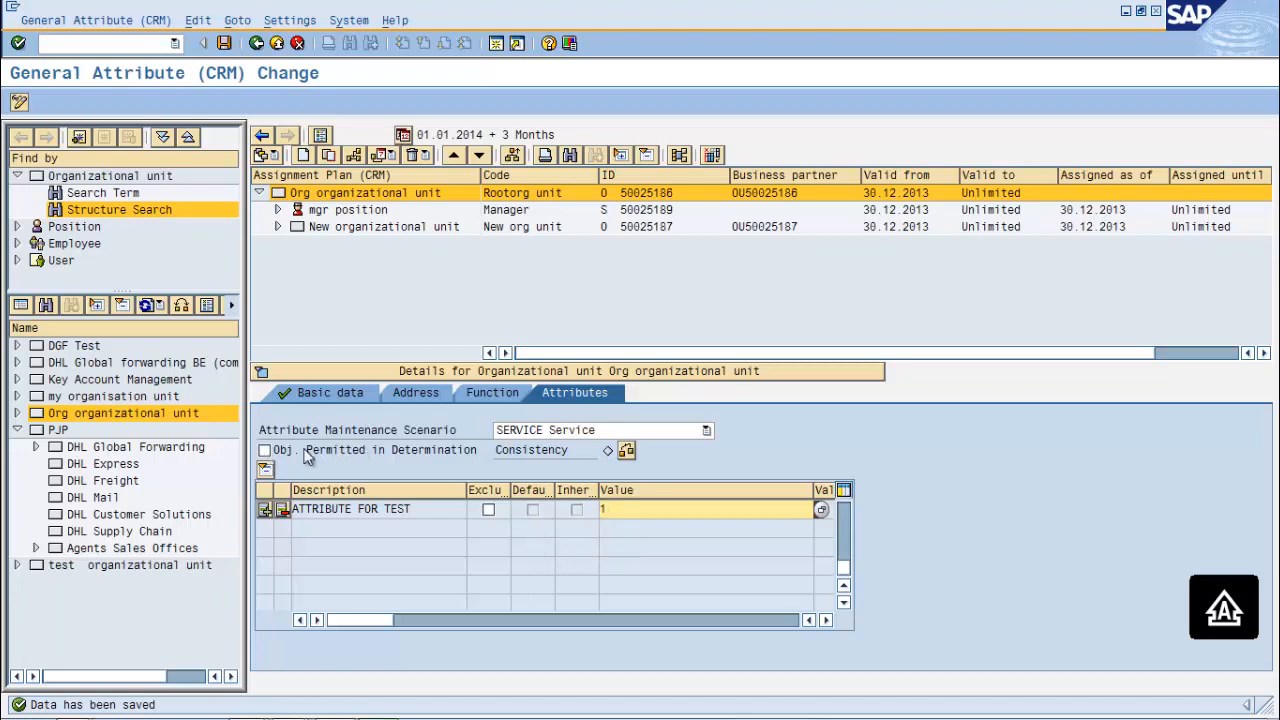
# Permit Org organizational unit in determination and add a second ATTRIBUTE FOR TEST value 2, saving
pyautogui.click(266, 456)
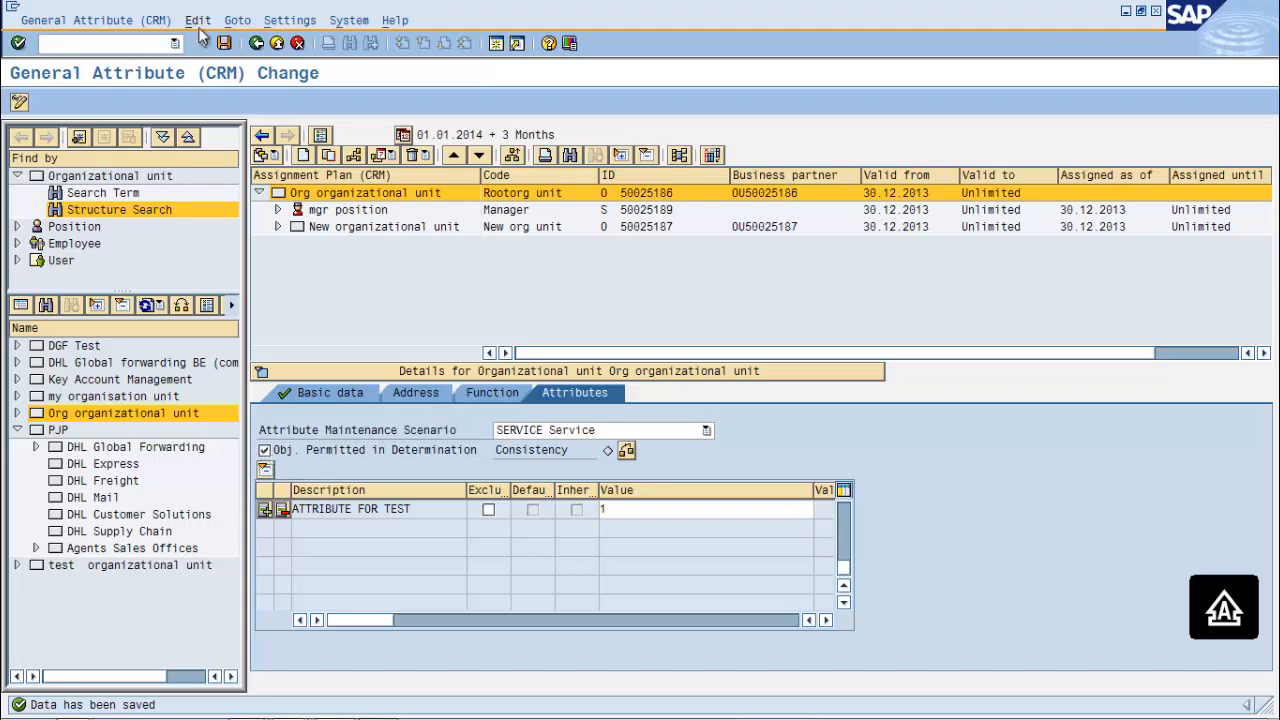
pyautogui.click(229, 48)
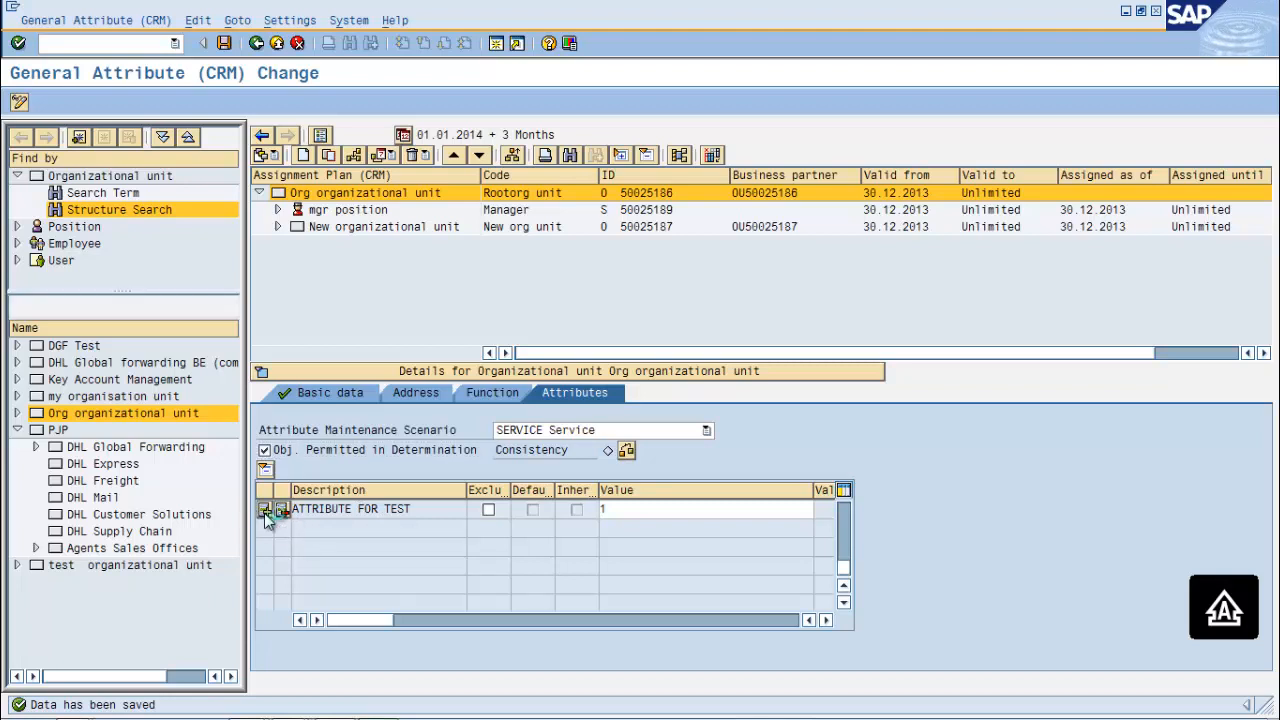
pyautogui.click(268, 512)
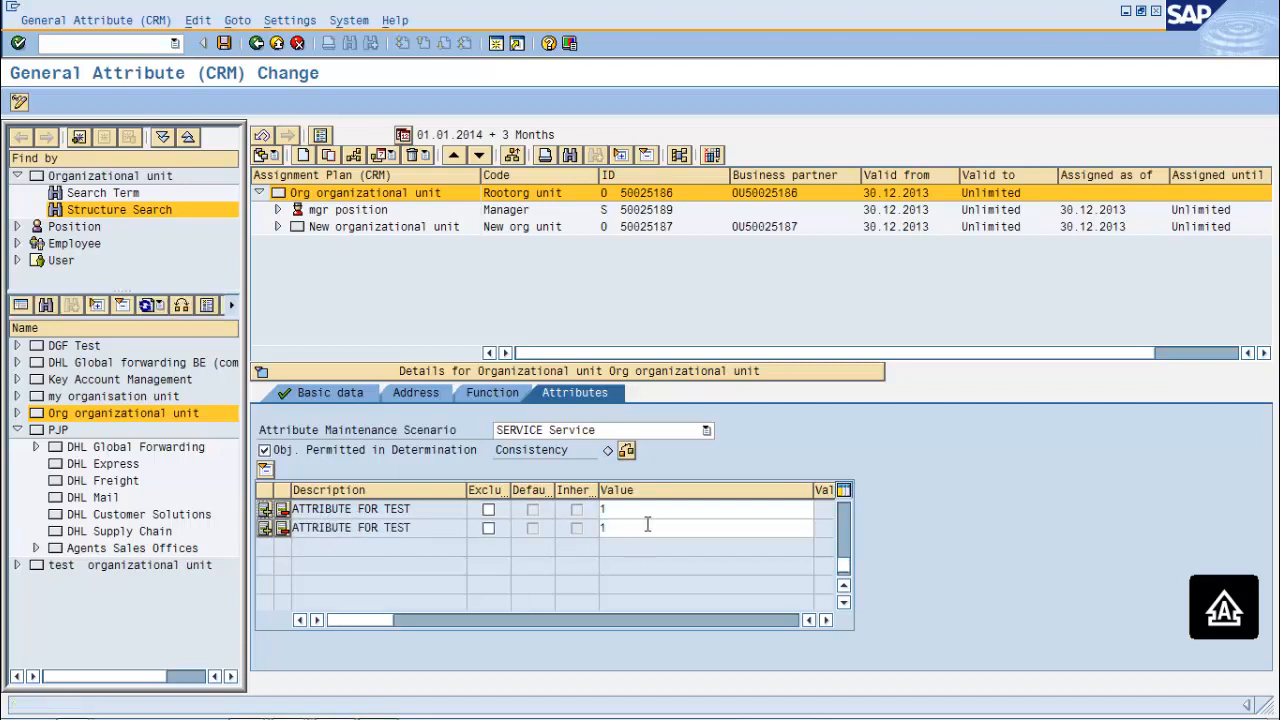
pyautogui.click(643, 525)
pyautogui.press('BackSpace')
pyautogui.write('2')
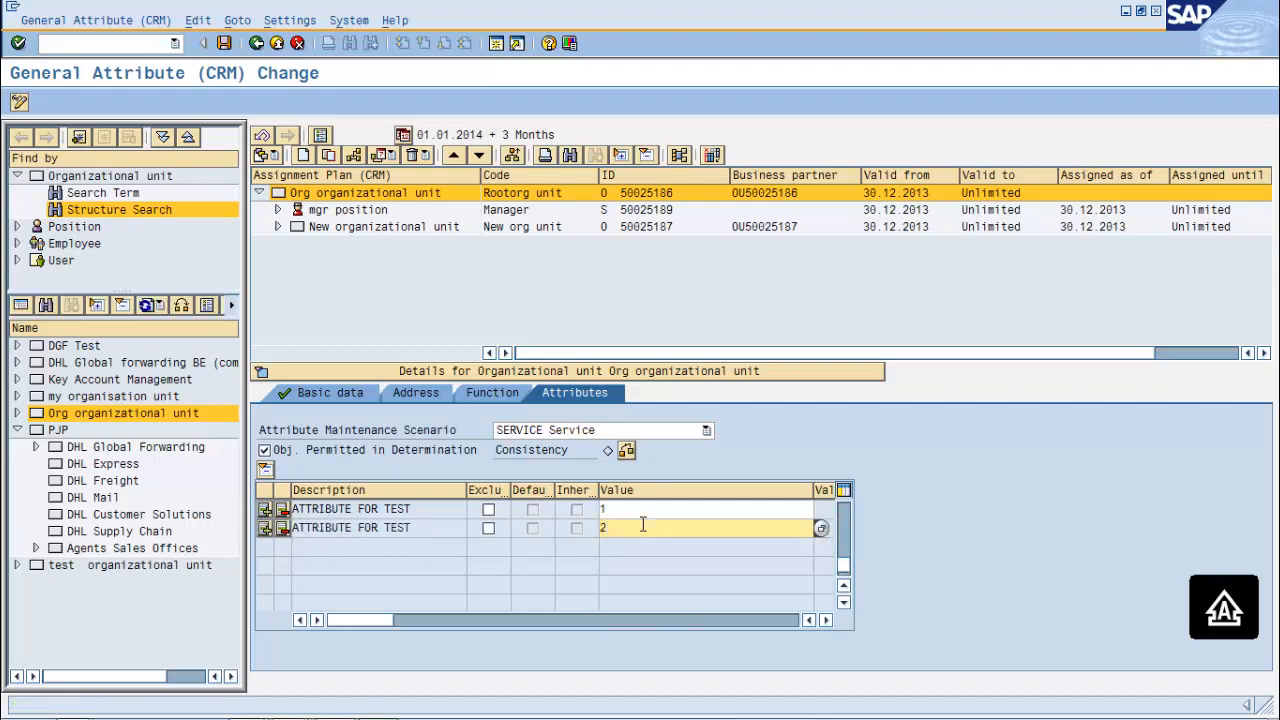
pyautogui.click(232, 47)
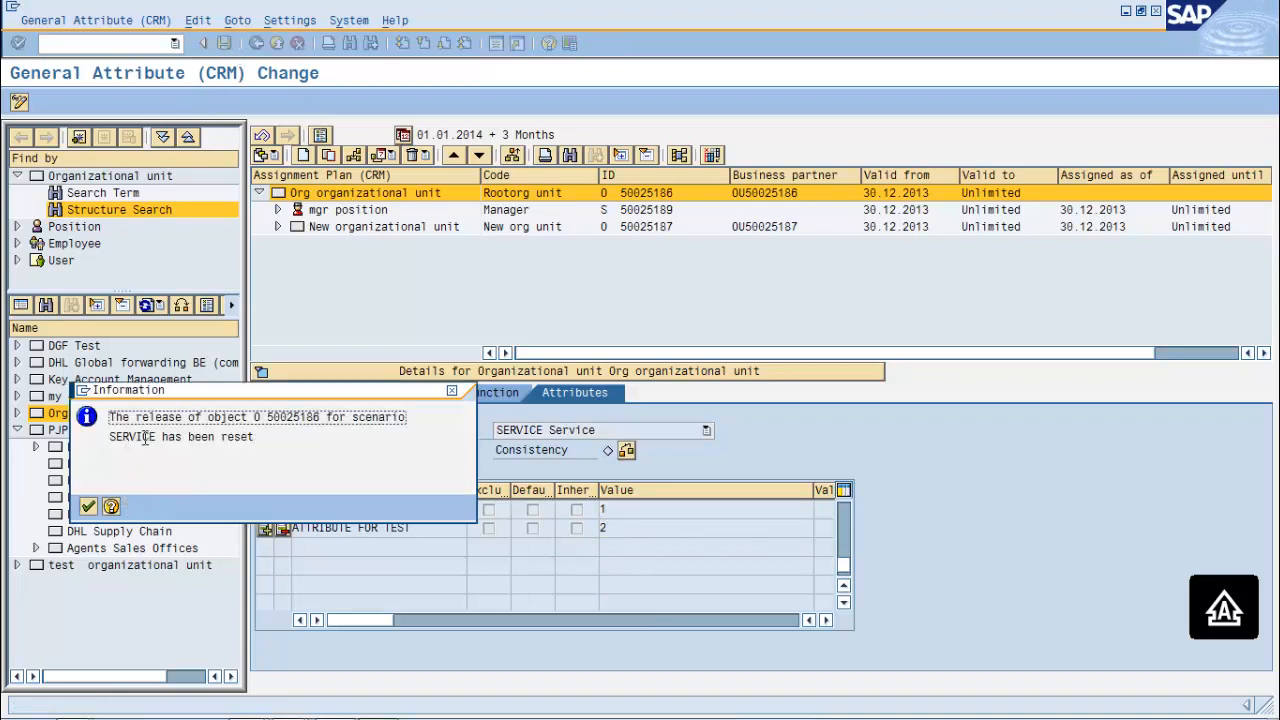
pyautogui.click(89, 508)
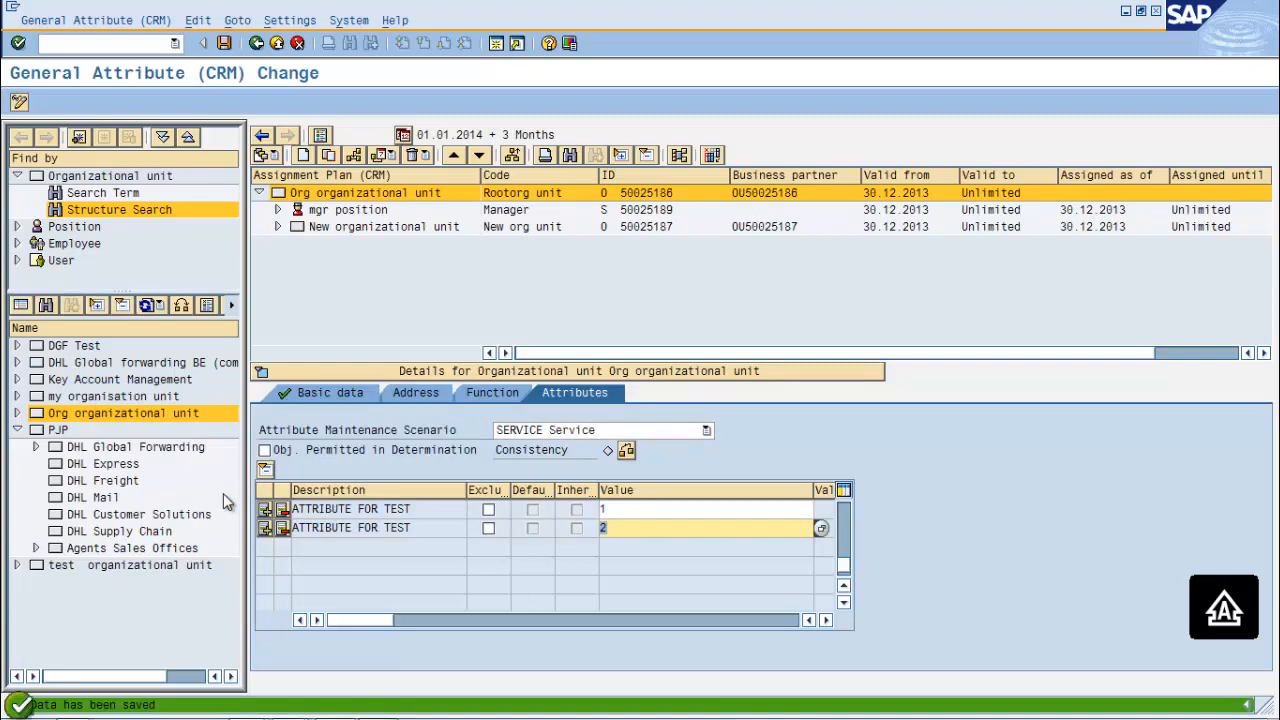
pyautogui.click(228, 49)
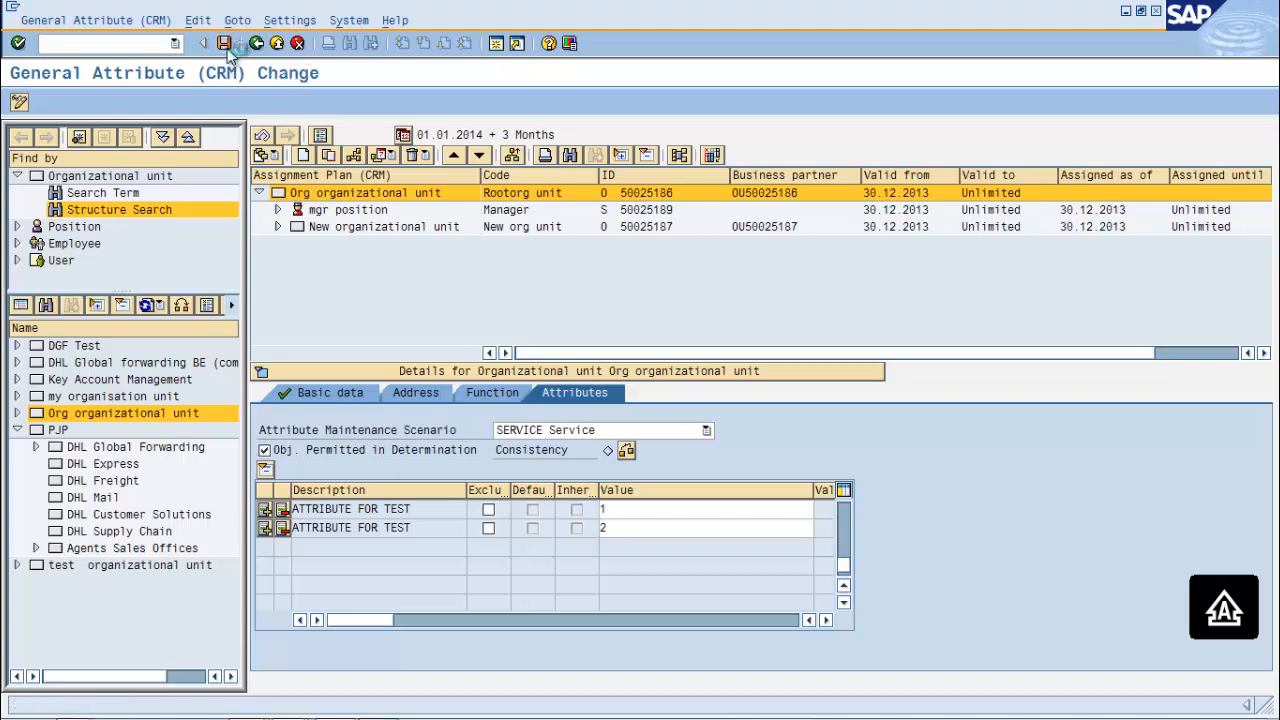
# Expand Customer Relationship Management > Master Data > Organizational Data Determination in the IMG
pyautogui.click(227, 48)
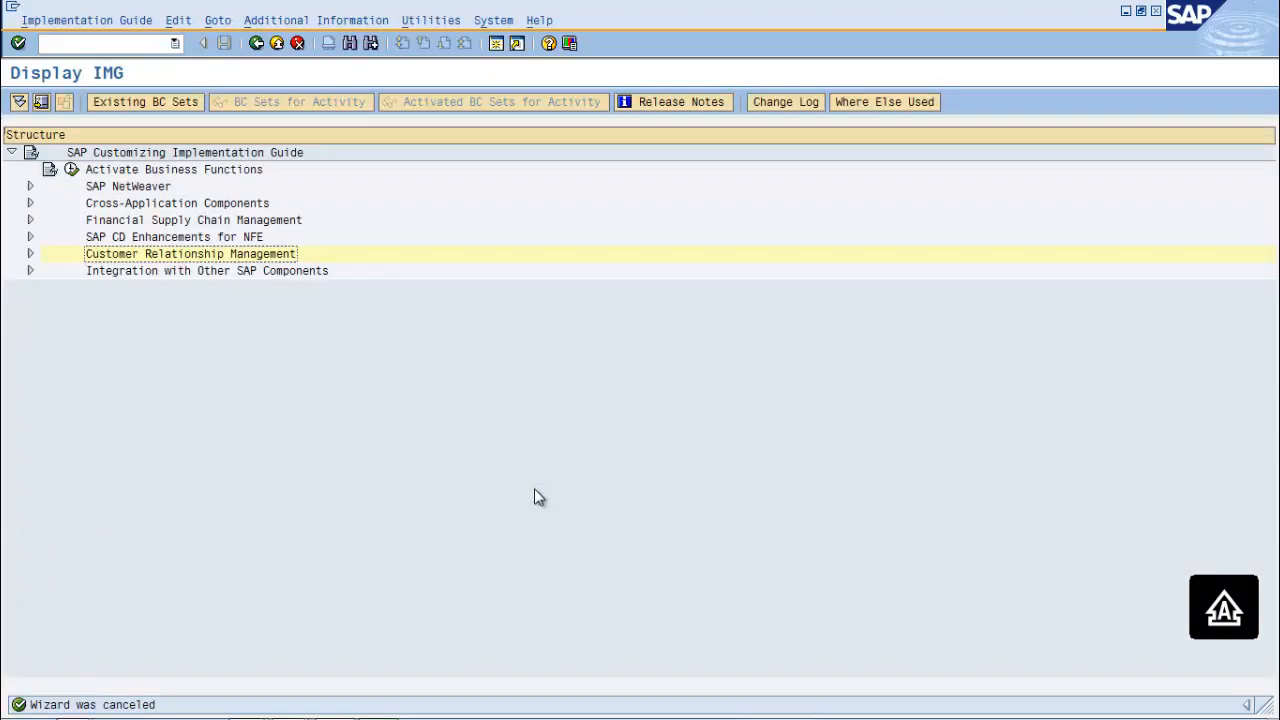
pyautogui.click(30, 254)
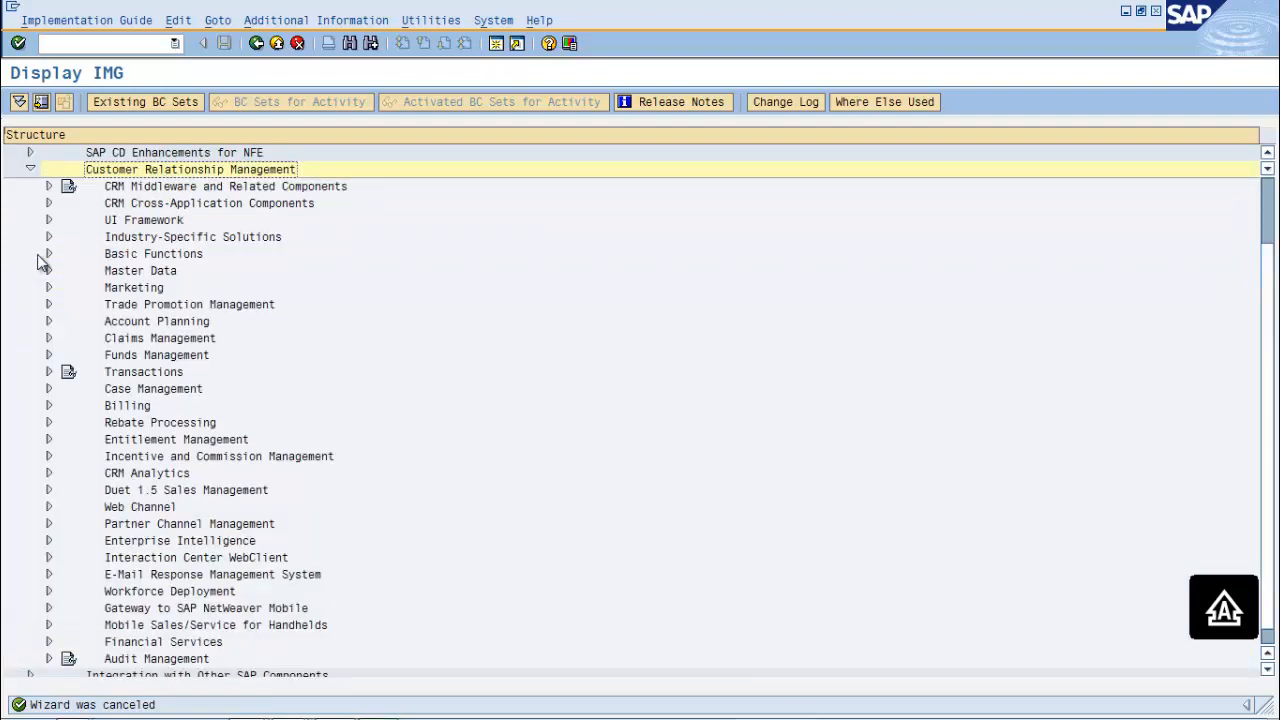
pyautogui.click(49, 271)
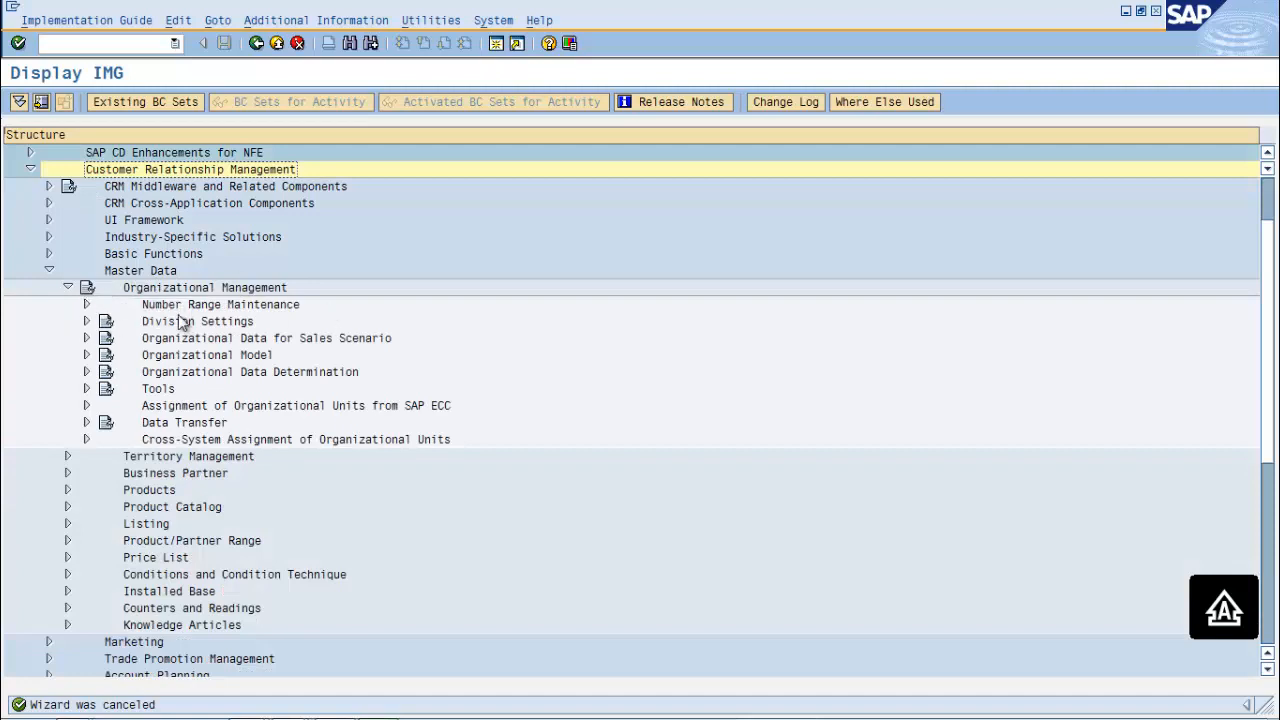
pyautogui.click(86, 372)
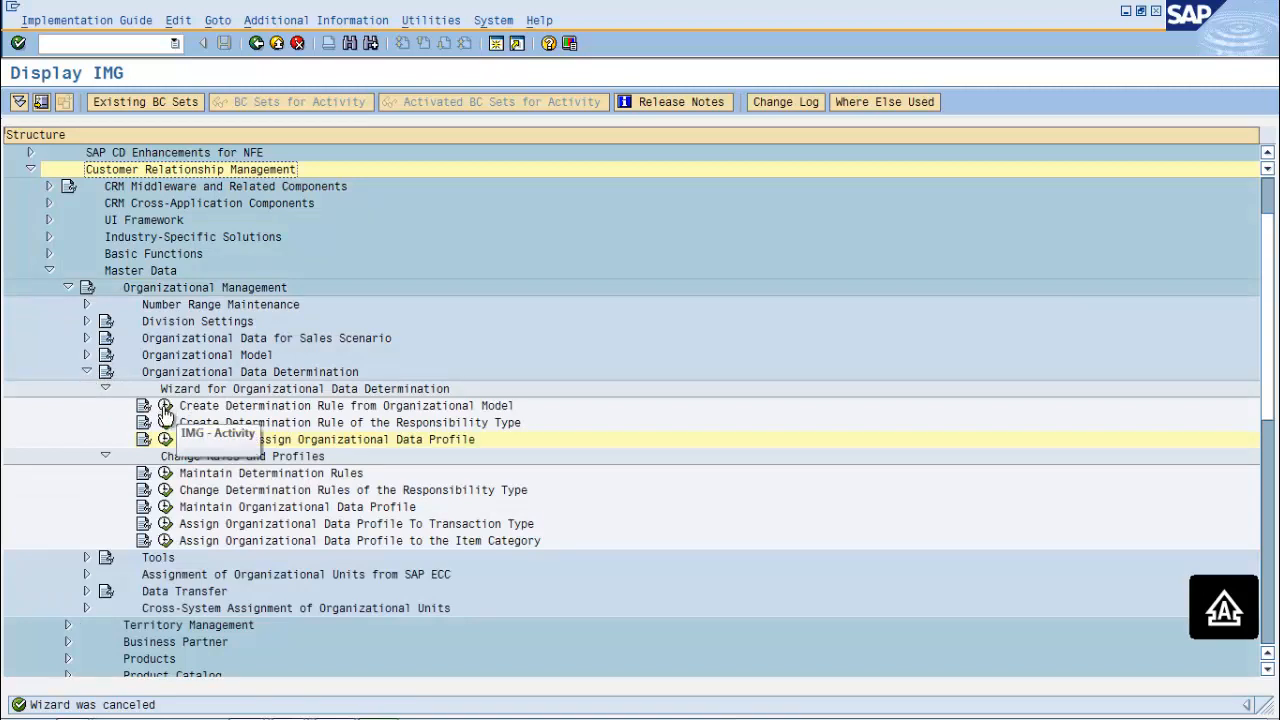
# Start the organizational-model rule wizard with rule ZATTROM, description 'A ATTRIBUTE ORG MODEL RULE', package $TMP
pyautogui.click(165, 407)
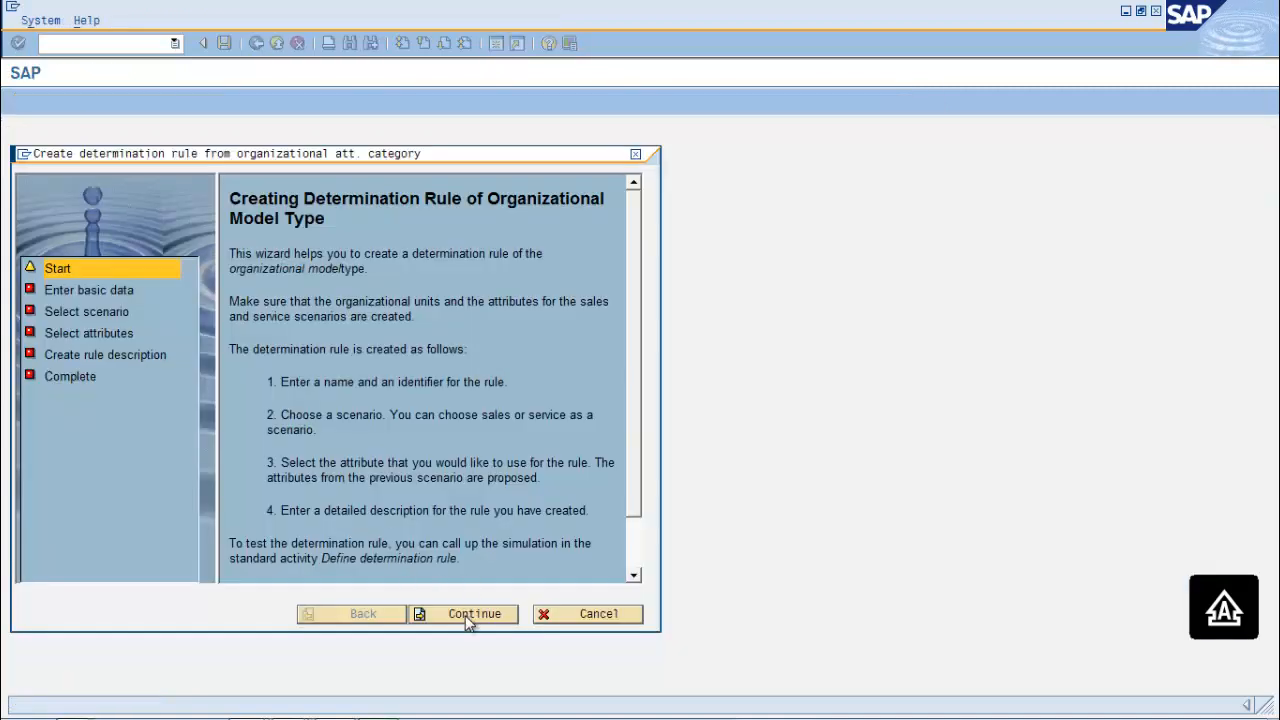
pyautogui.click(465, 615)
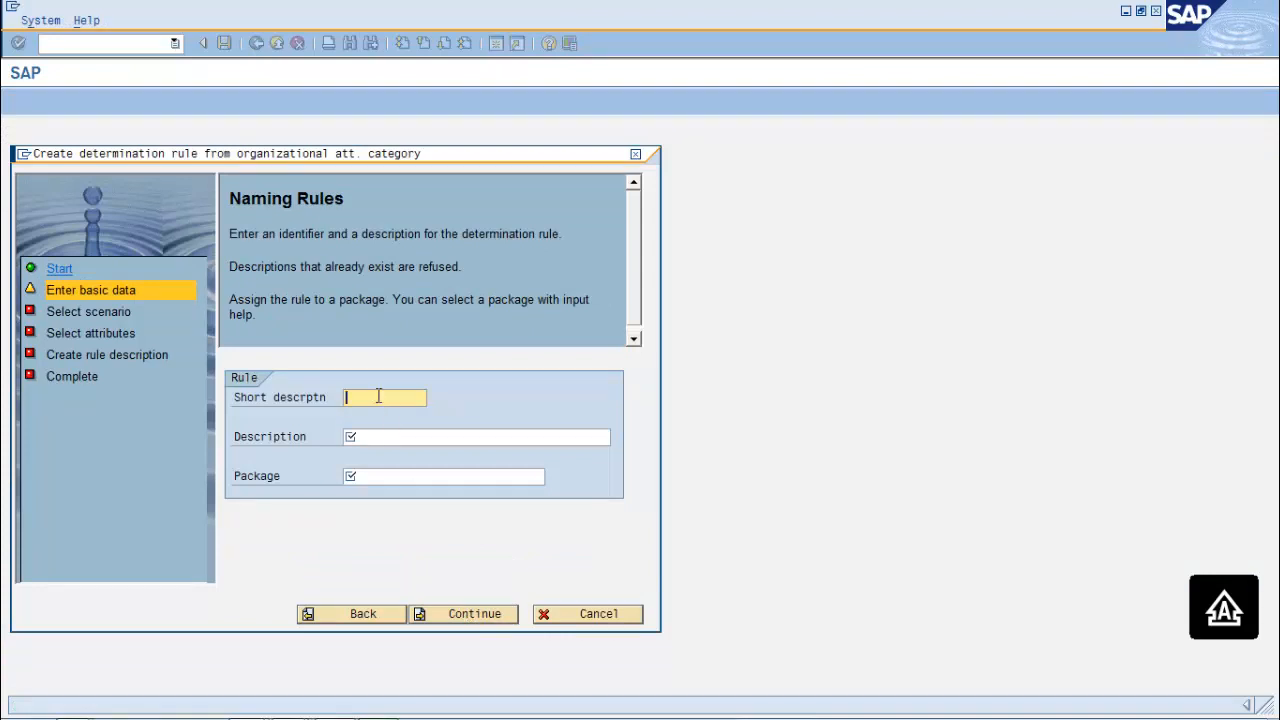
pyautogui.write('ZATTROM')
pyautogui.click(409, 440)
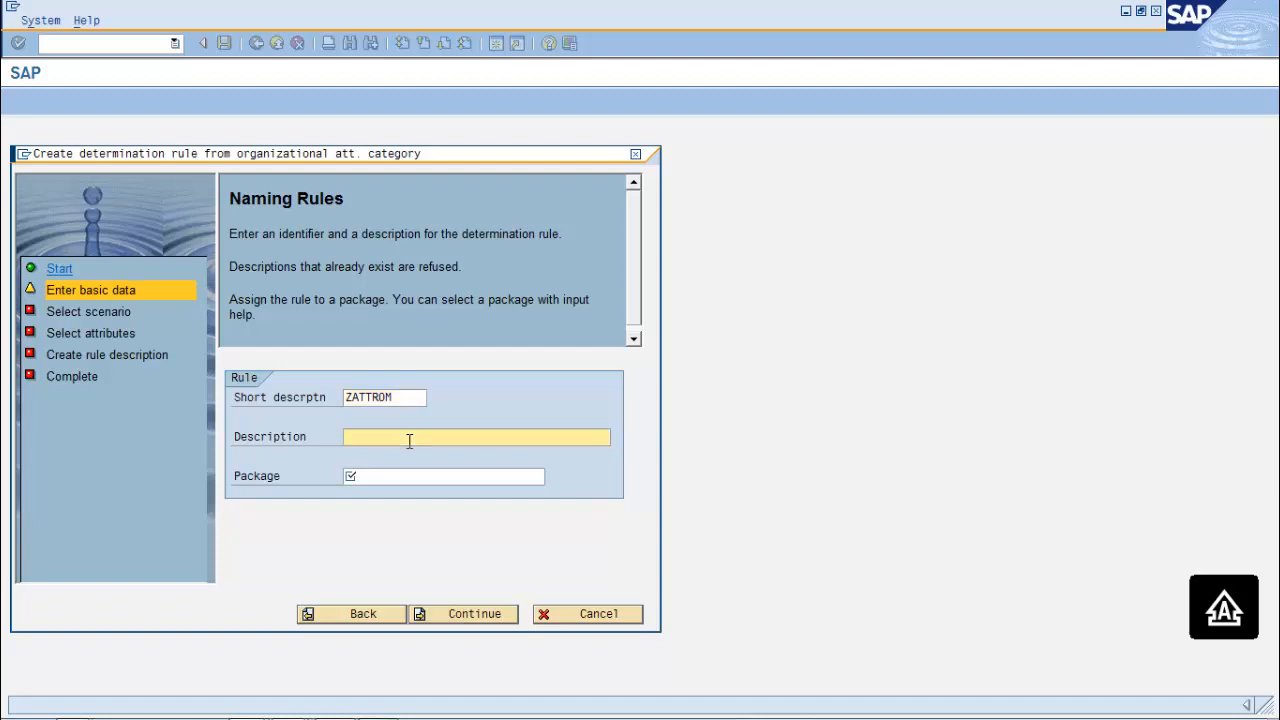
pyautogui.write('ATTR')
pyautogui.press('BackSpace')
pyautogui.press('BackSpace')
pyautogui.press('BackSpace')
pyautogui.write('ATTRIBUTE ORG MODEL RULE')
pyautogui.press('Tab')
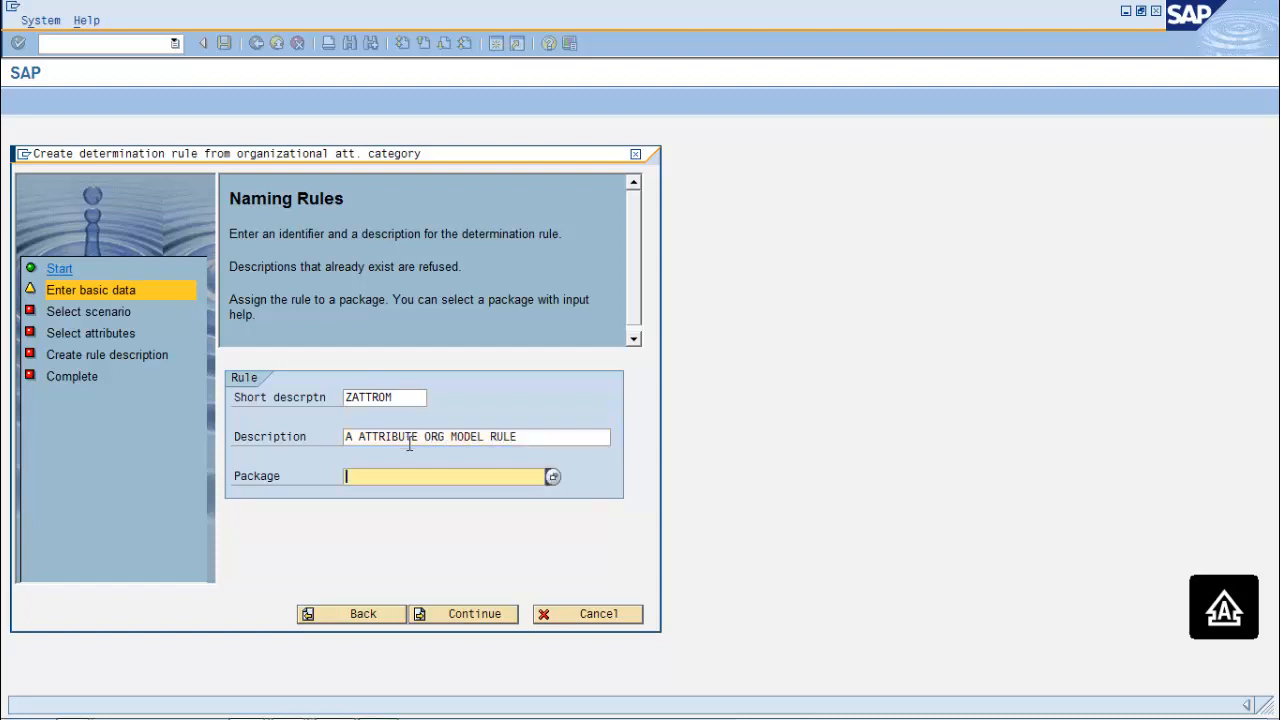
pyautogui.write('$TMP')
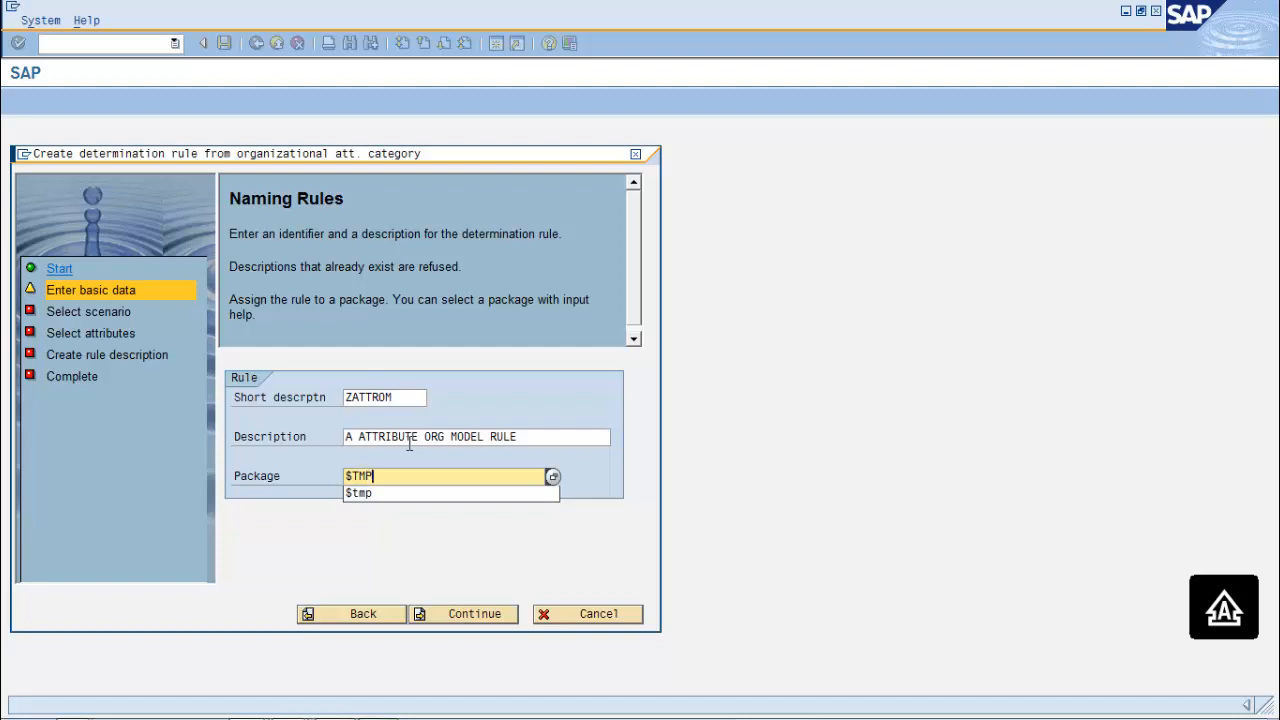
# Choose the Service scenario and ZATTRO attribute, then complete the wizard to create rule 90000022
pyautogui.click(458, 619)
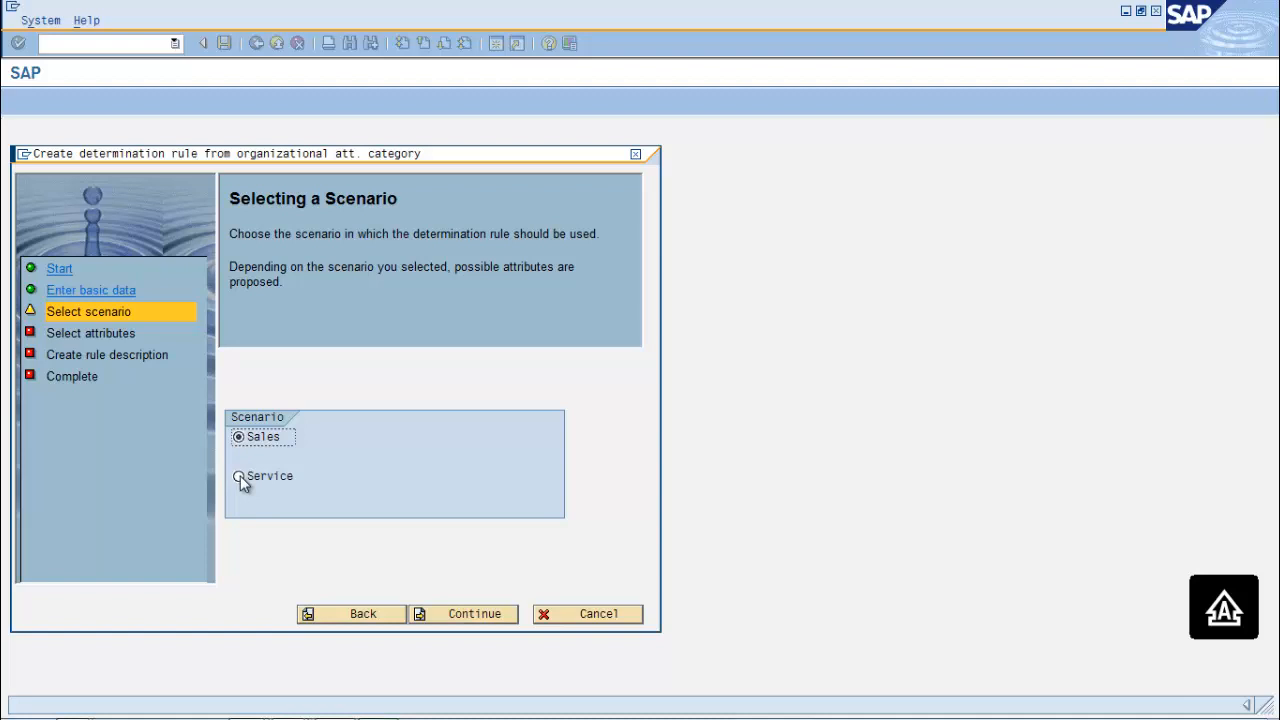
pyautogui.click(240, 476)
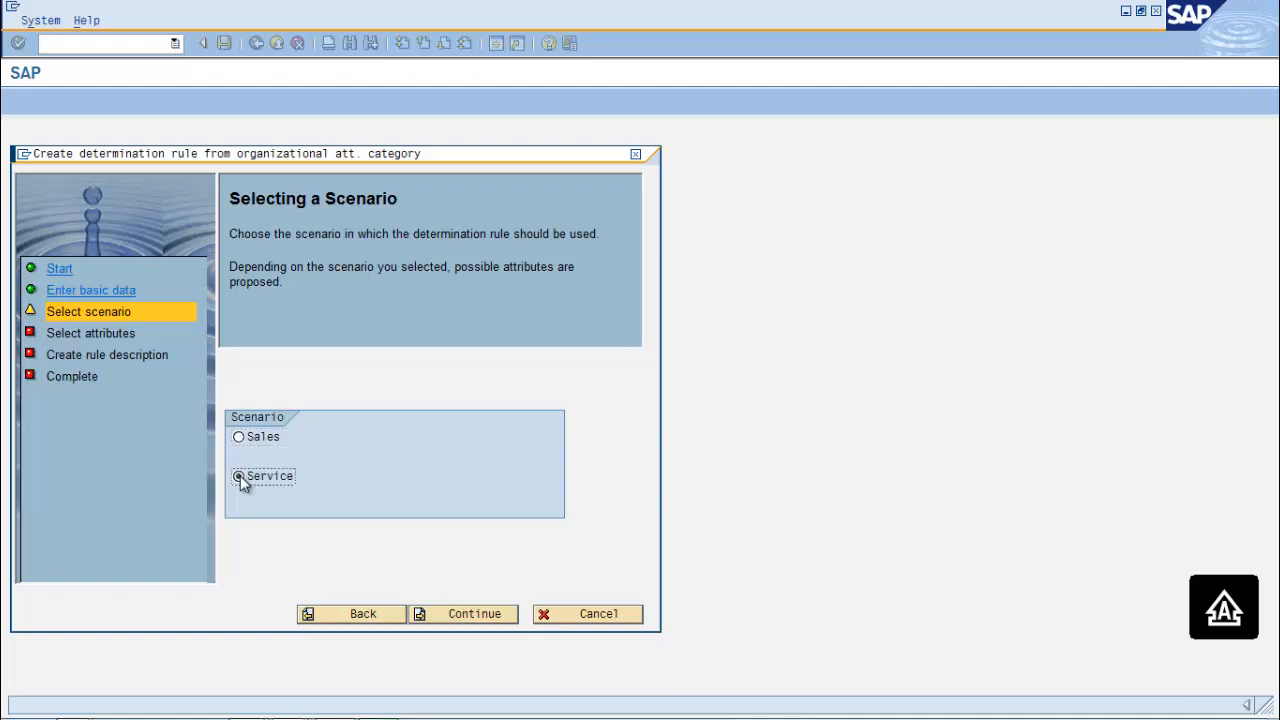
pyautogui.click(460, 617)
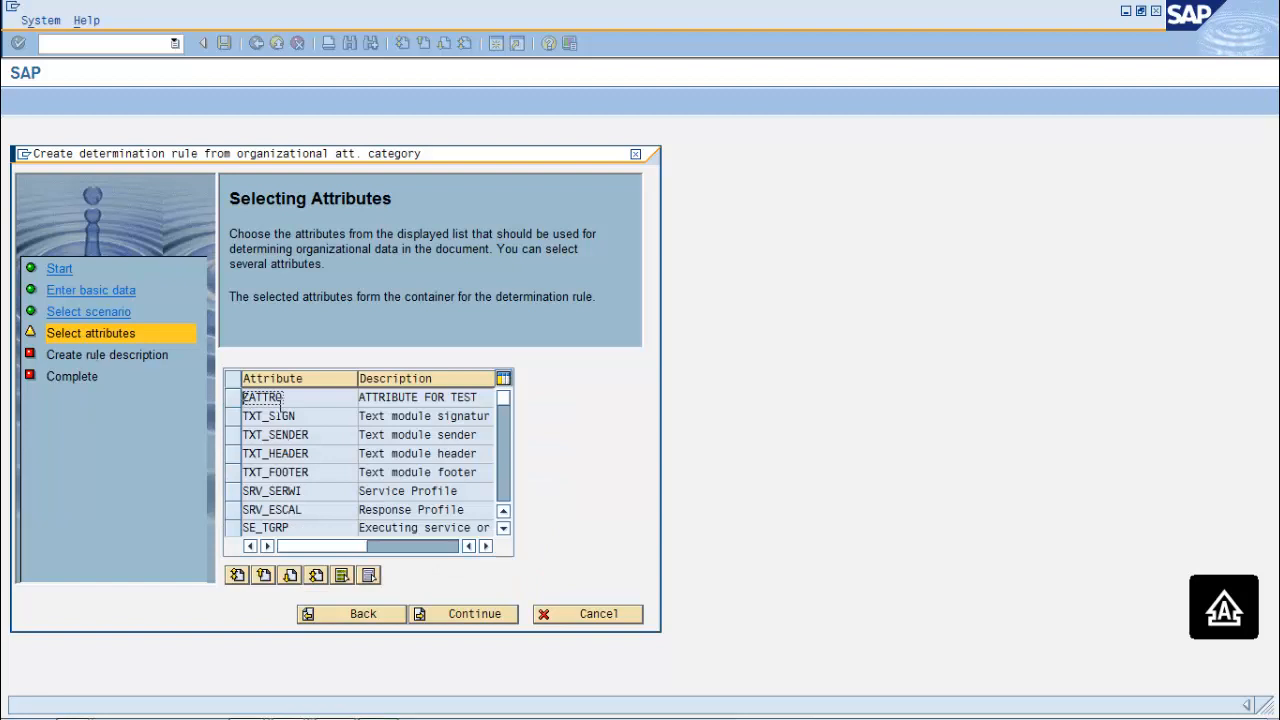
pyautogui.click(232, 400)
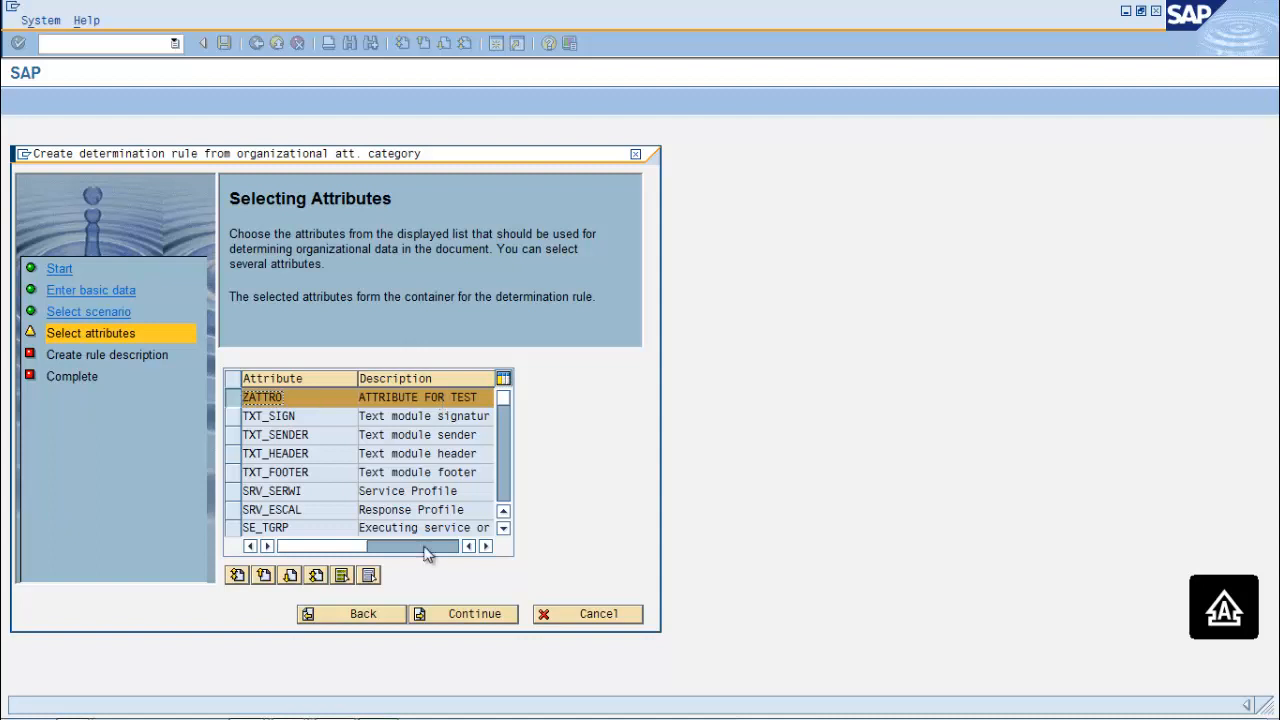
pyautogui.click(474, 615)
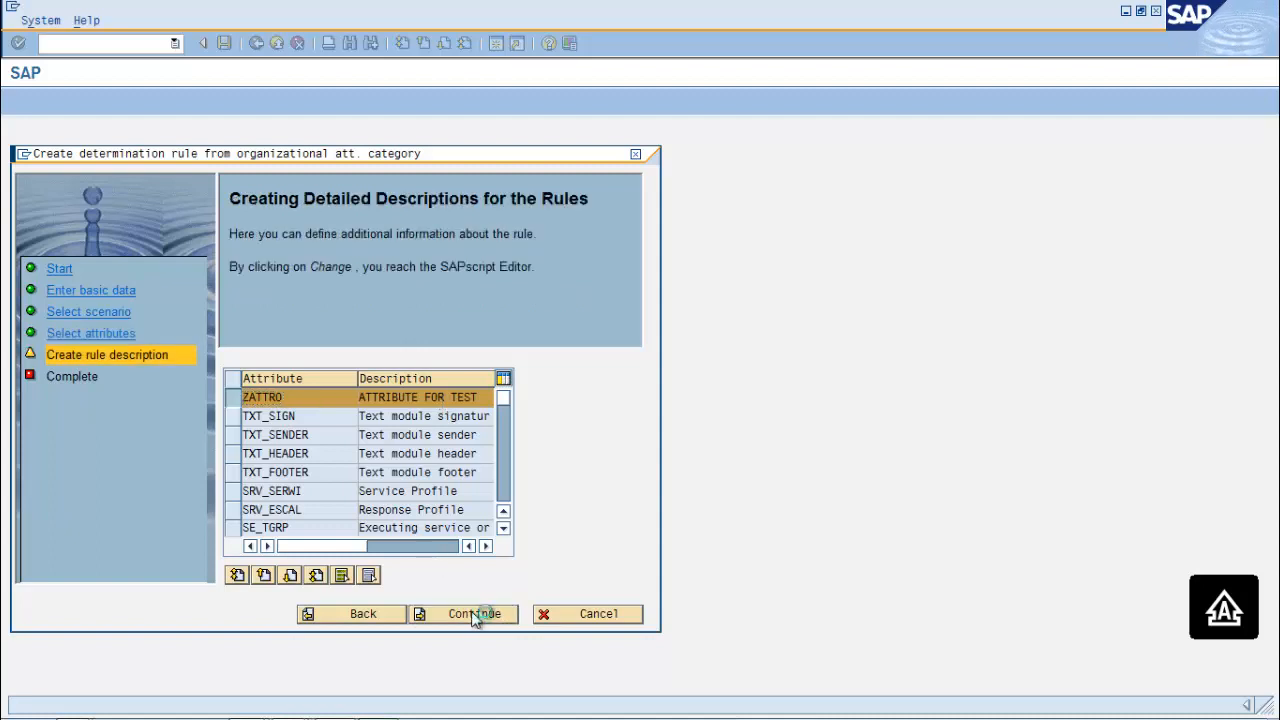
pyautogui.click(474, 614)
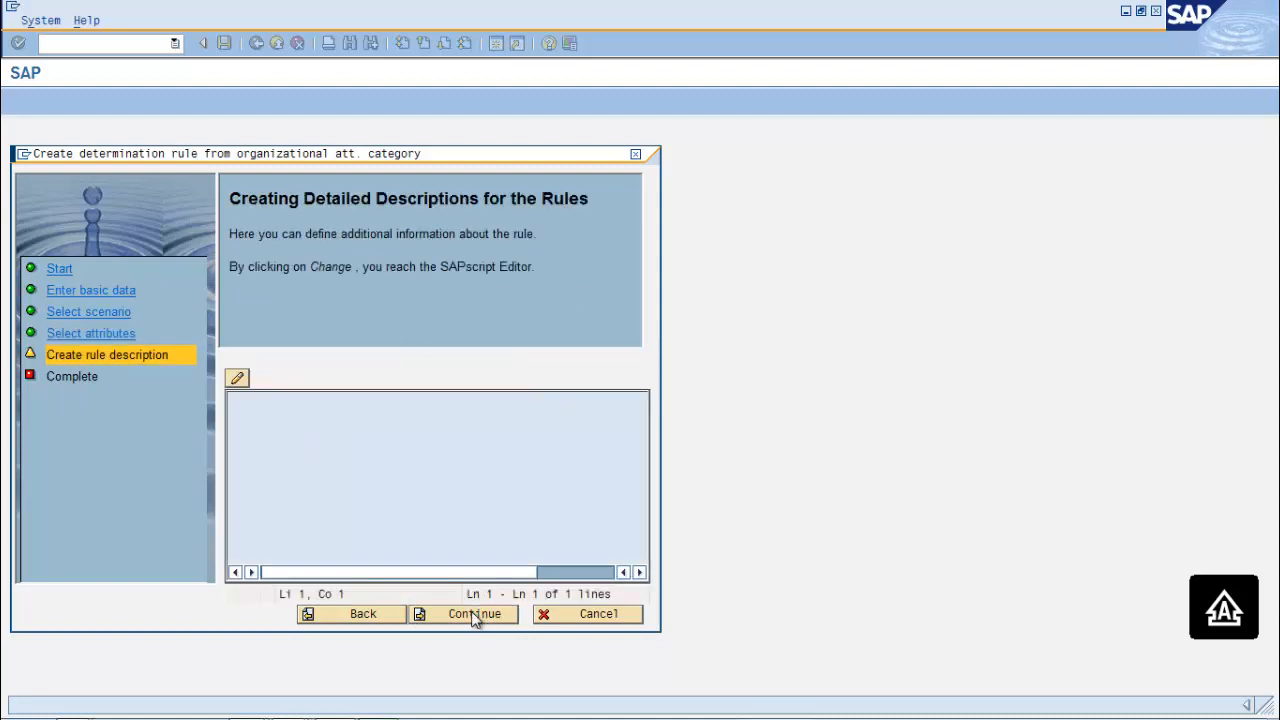
pyautogui.click(473, 614)
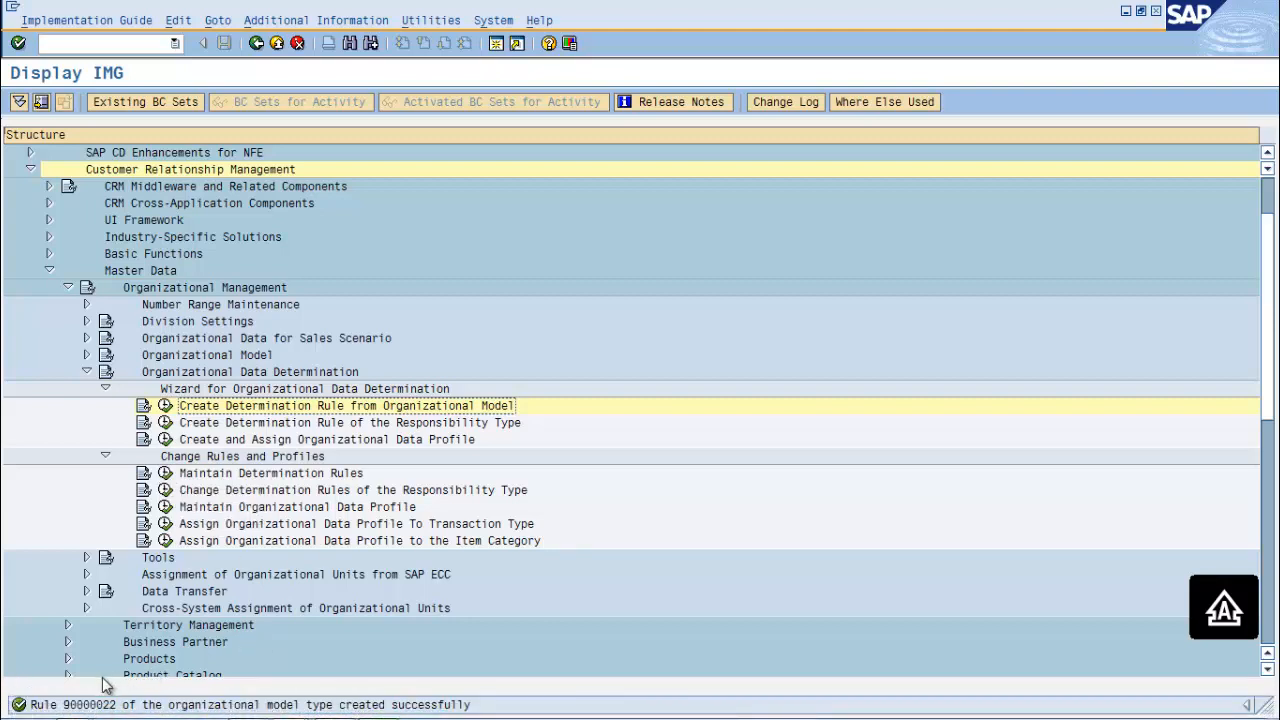
# Display determination rule 90000022 in Maintain Determination Rules
pyautogui.click(165, 473)
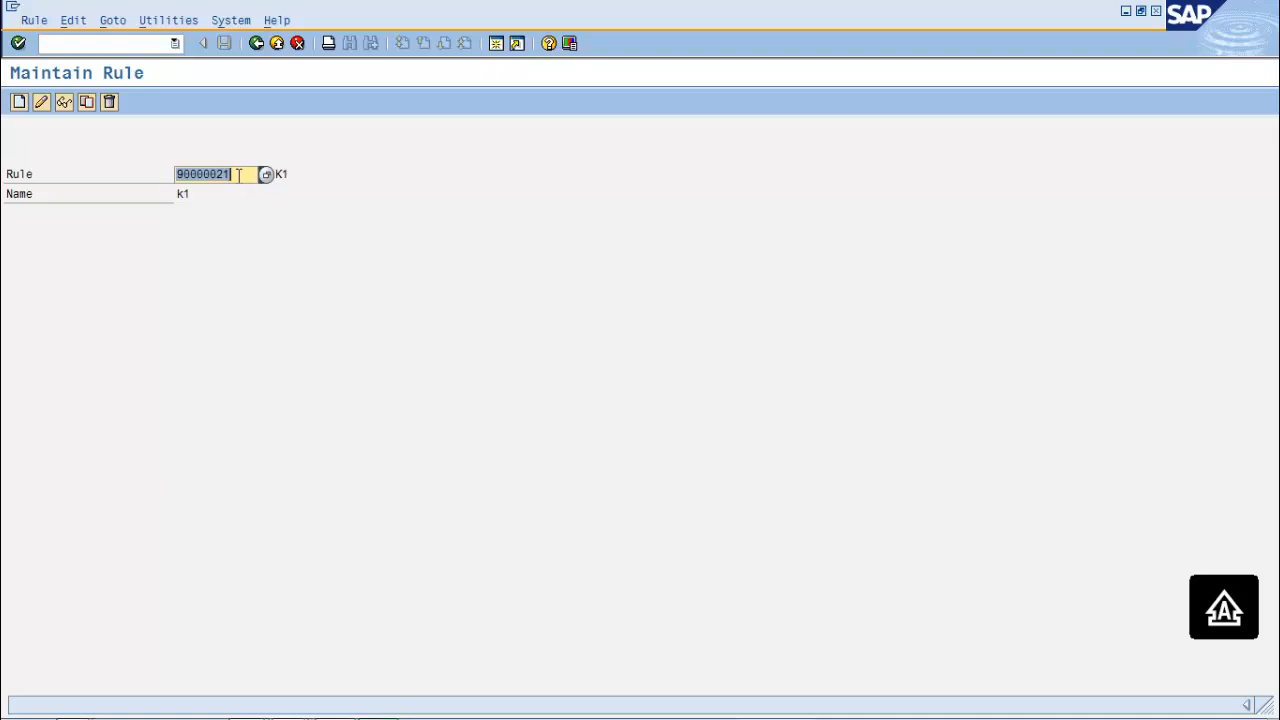
pyautogui.click(238, 175)
pyautogui.press('BackSpace')
pyautogui.write('2')
pyautogui.press('Return')
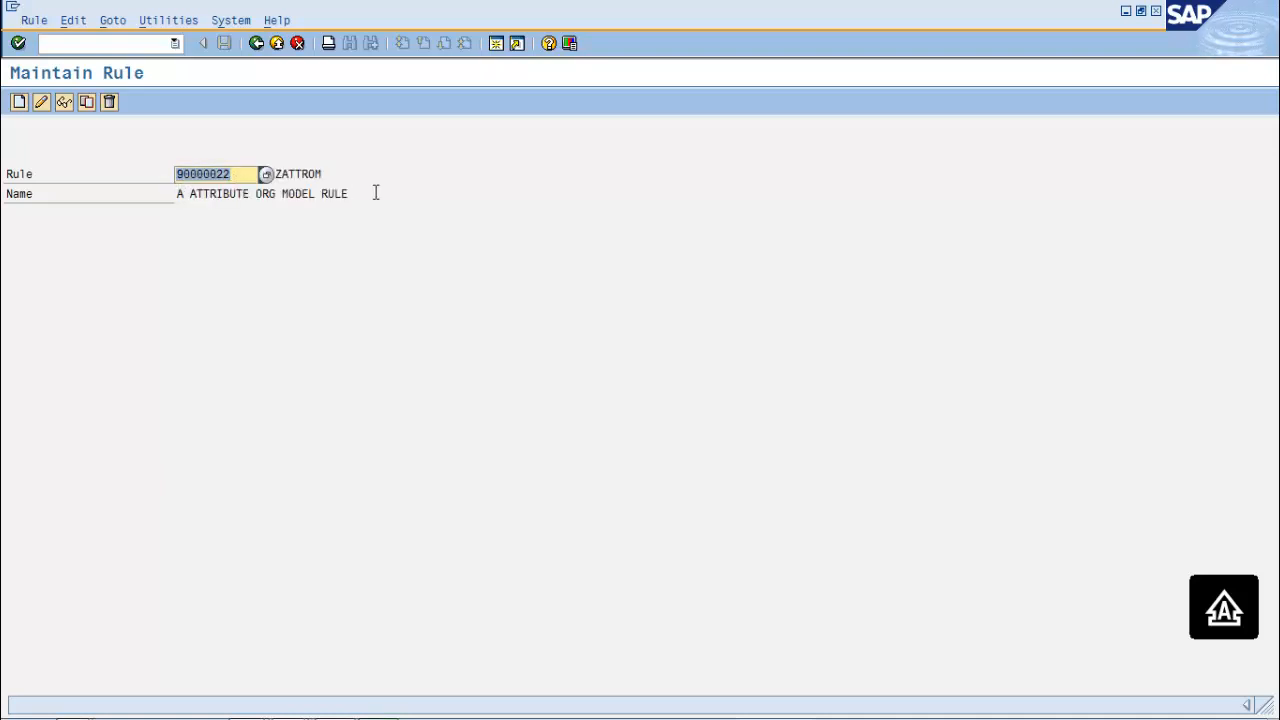
pyautogui.click(64, 104)
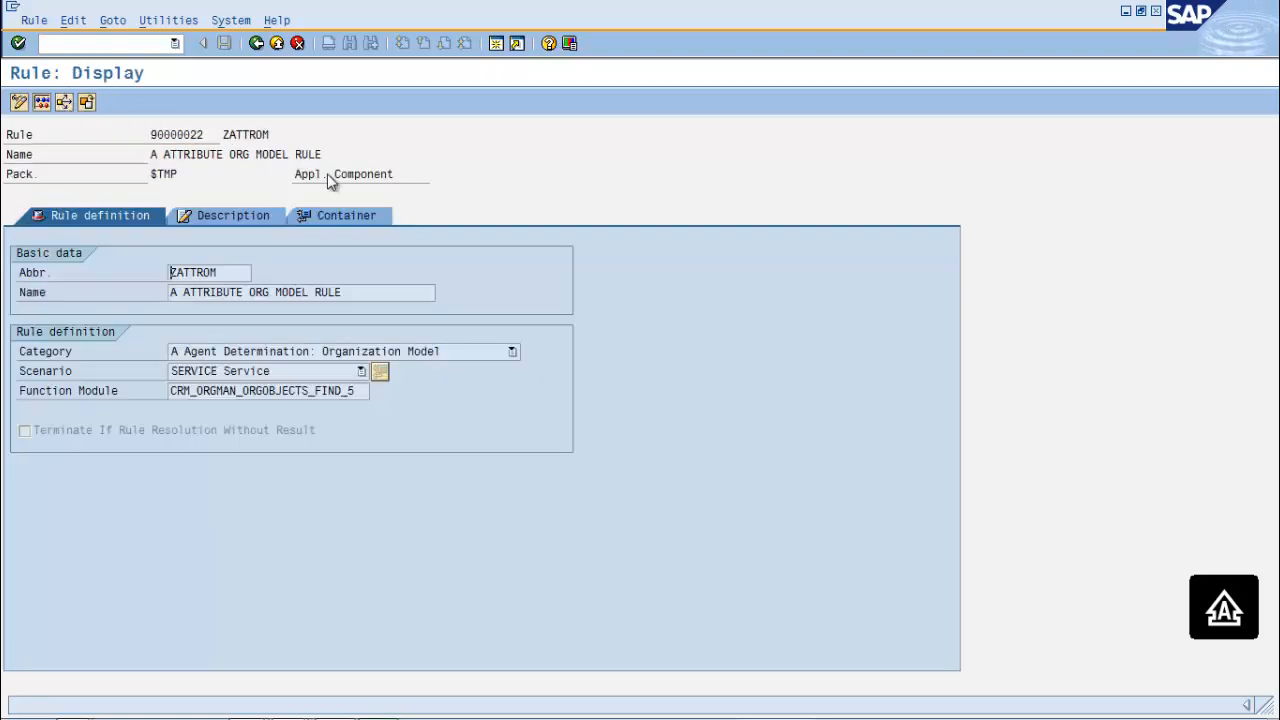
# Simulate rule 90000022 with container value 1, finding Org and New organizational units
pyautogui.click(42, 104)
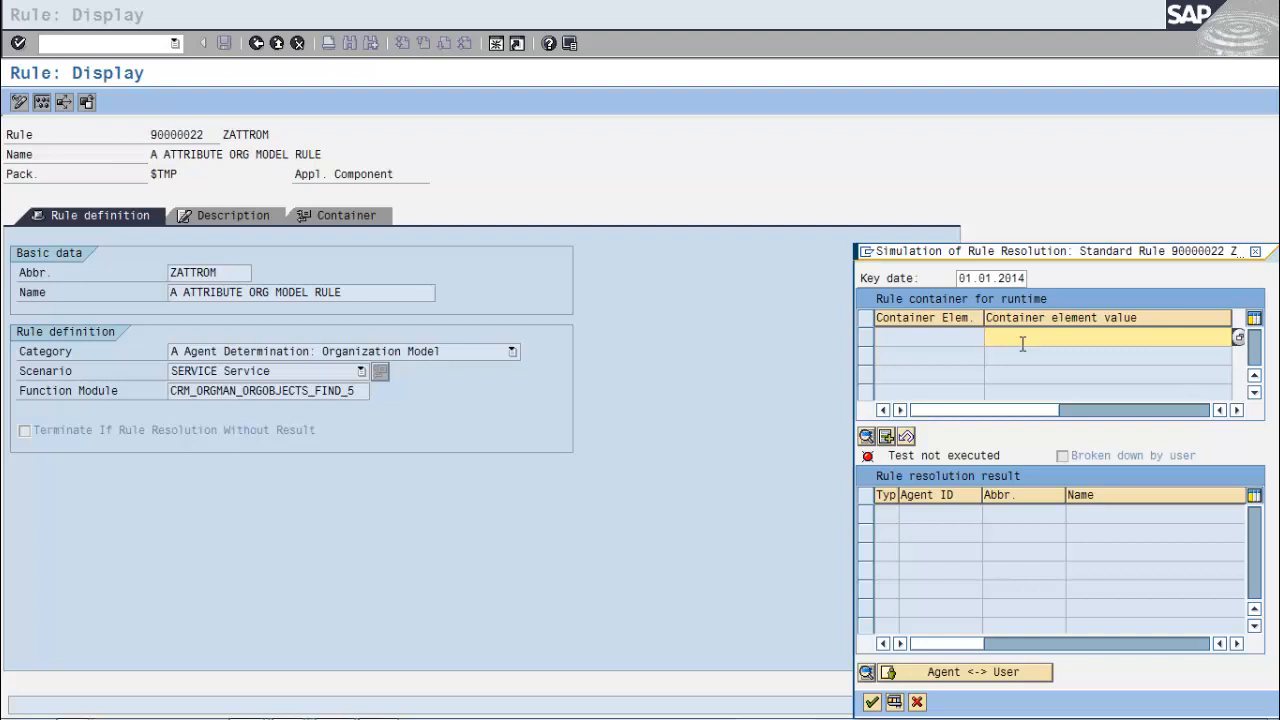
pyautogui.write('1')
pyautogui.press('Return')
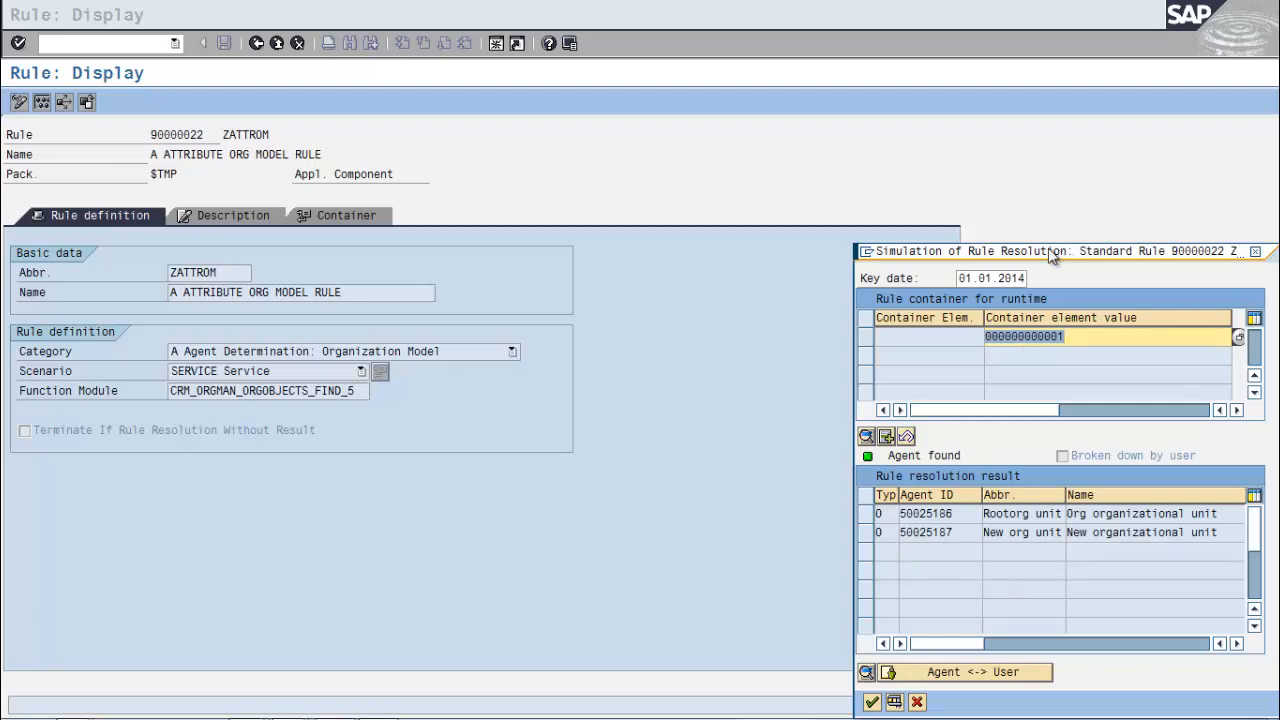
pyautogui.moveTo(1060, 251); pyautogui.dragTo(850, 82)
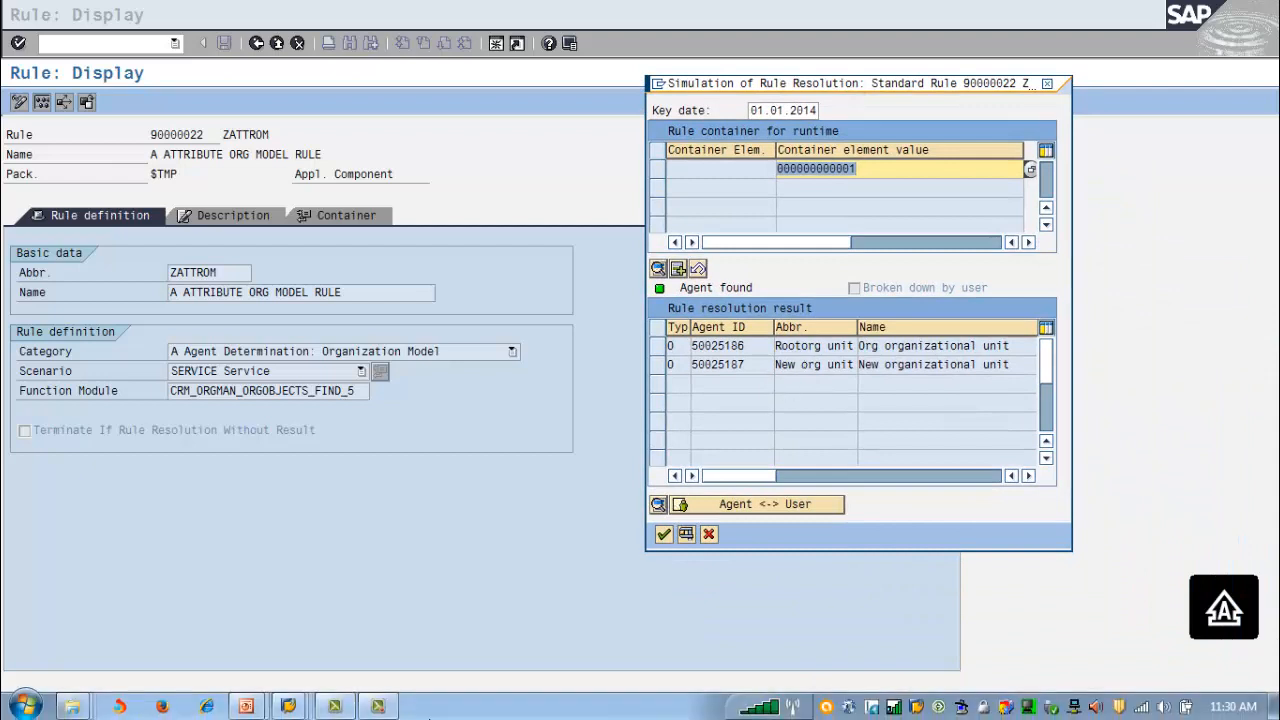
pyautogui.click(290, 706)
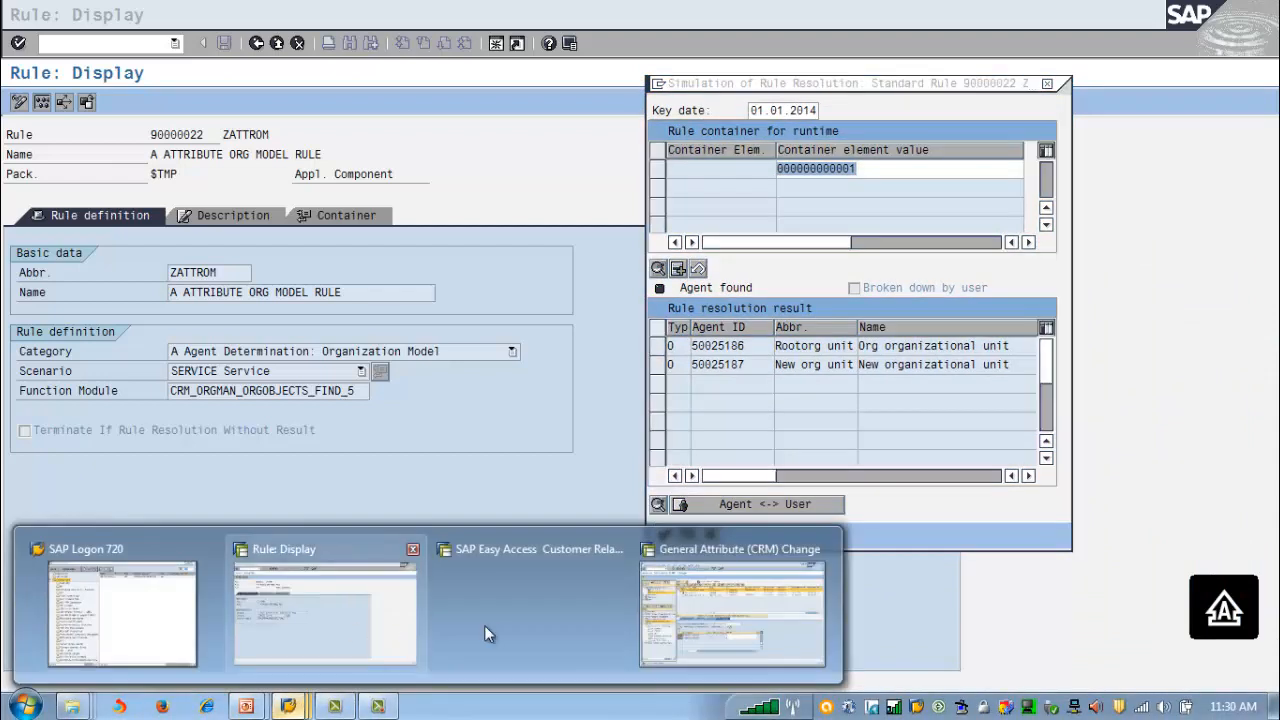
pyautogui.click(511, 626)
pyautogui.click(300, 706)
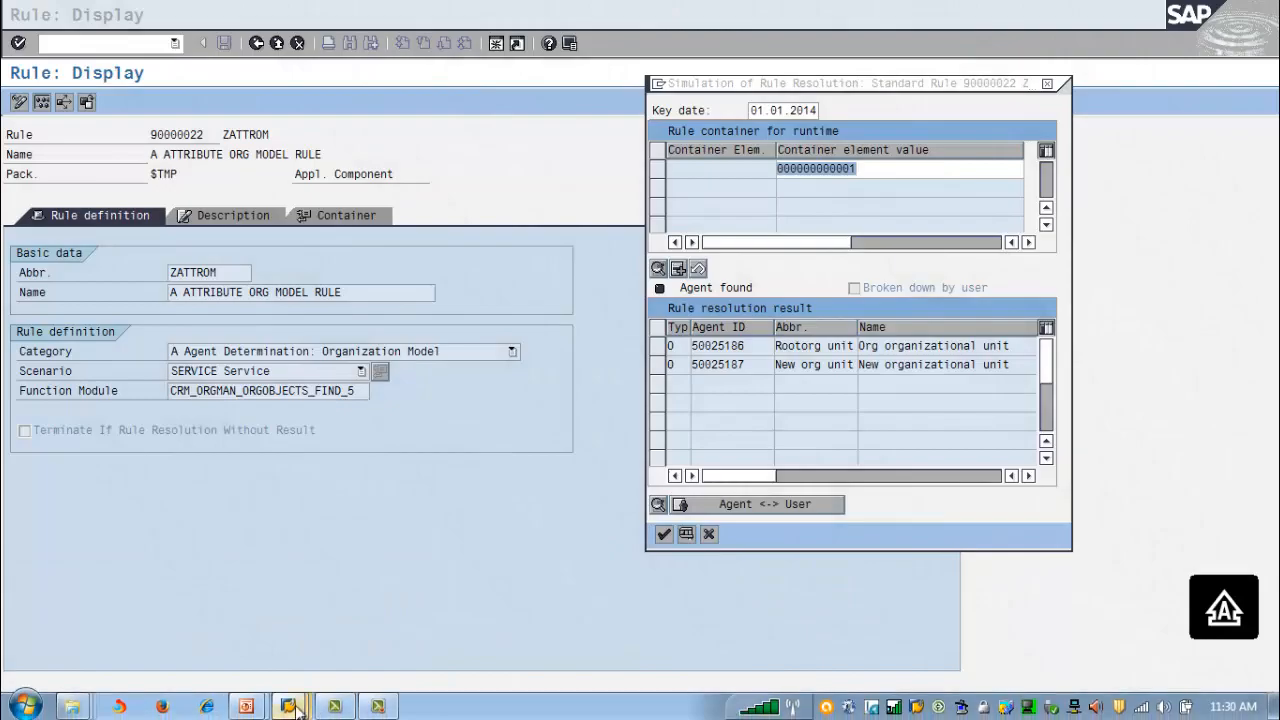
# Check New organizational unit's attribute values in the General Attribute (CRM) window
pyautogui.click(743, 629)
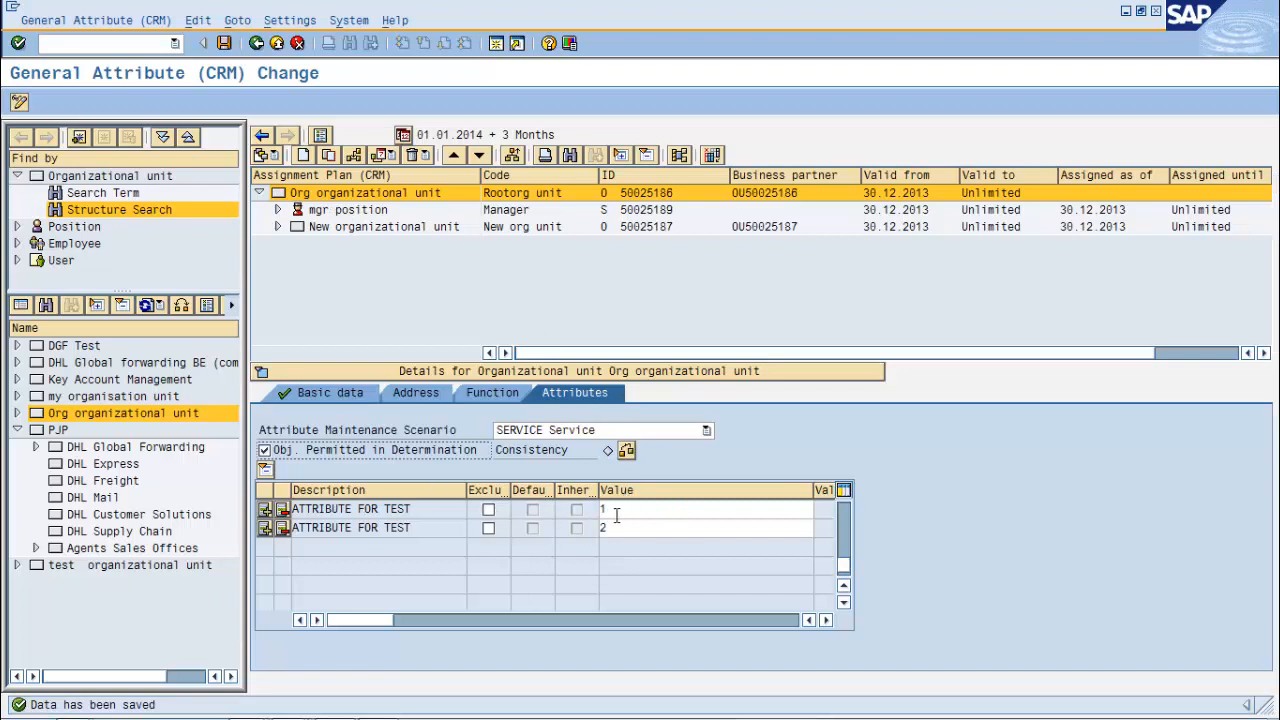
pyautogui.click(341, 230)
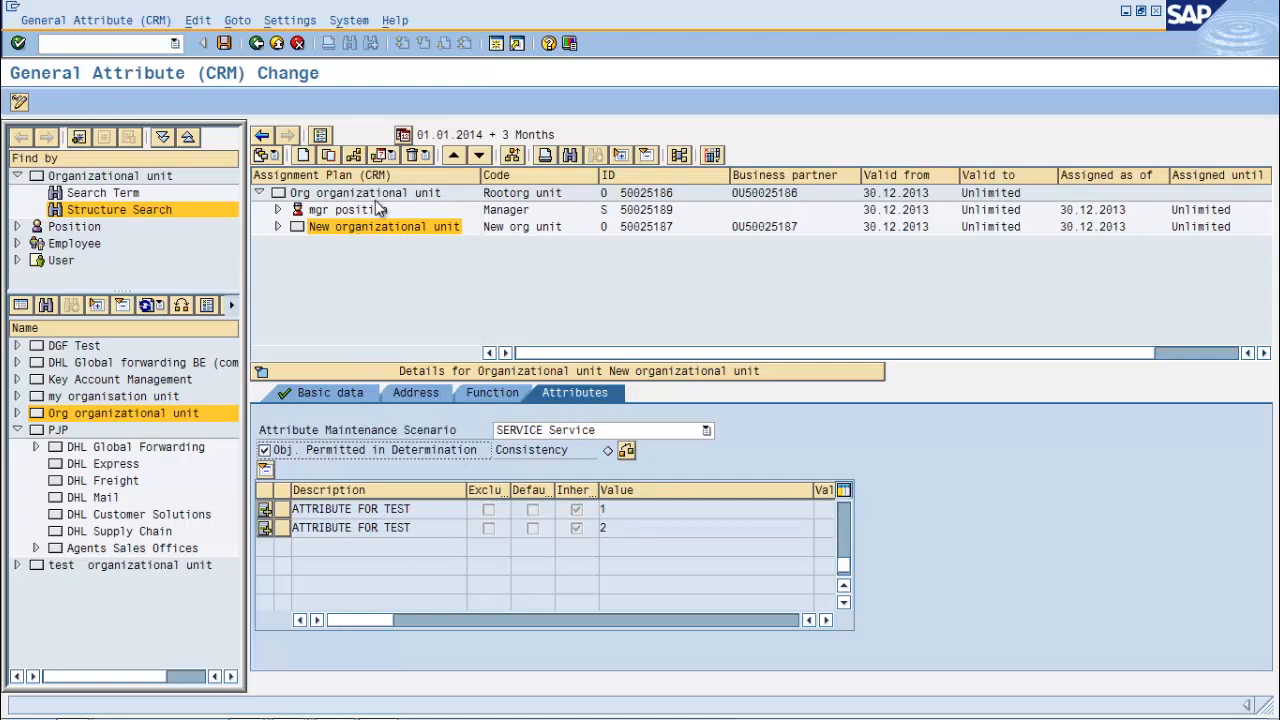
pyautogui.hotkey('alt', 'Tab')
pyautogui.hotkey('alt', 'Tab')
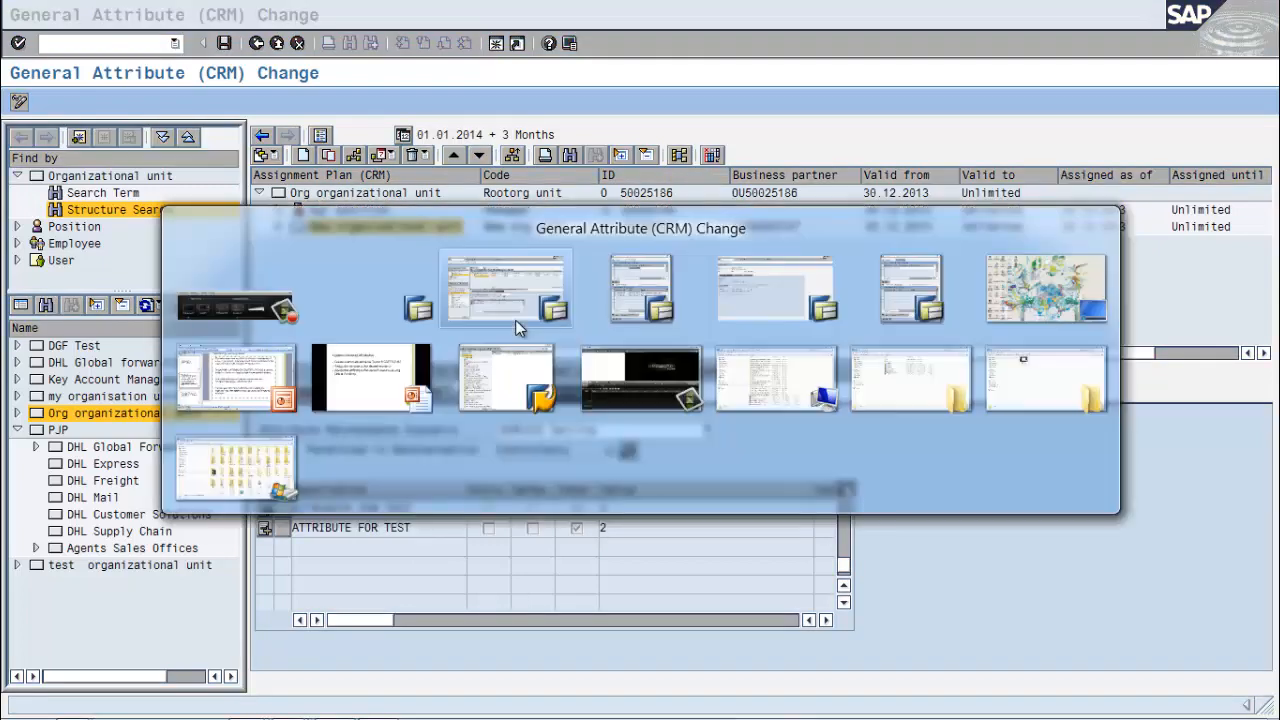
pyautogui.hotkey('alt', 'Tab')
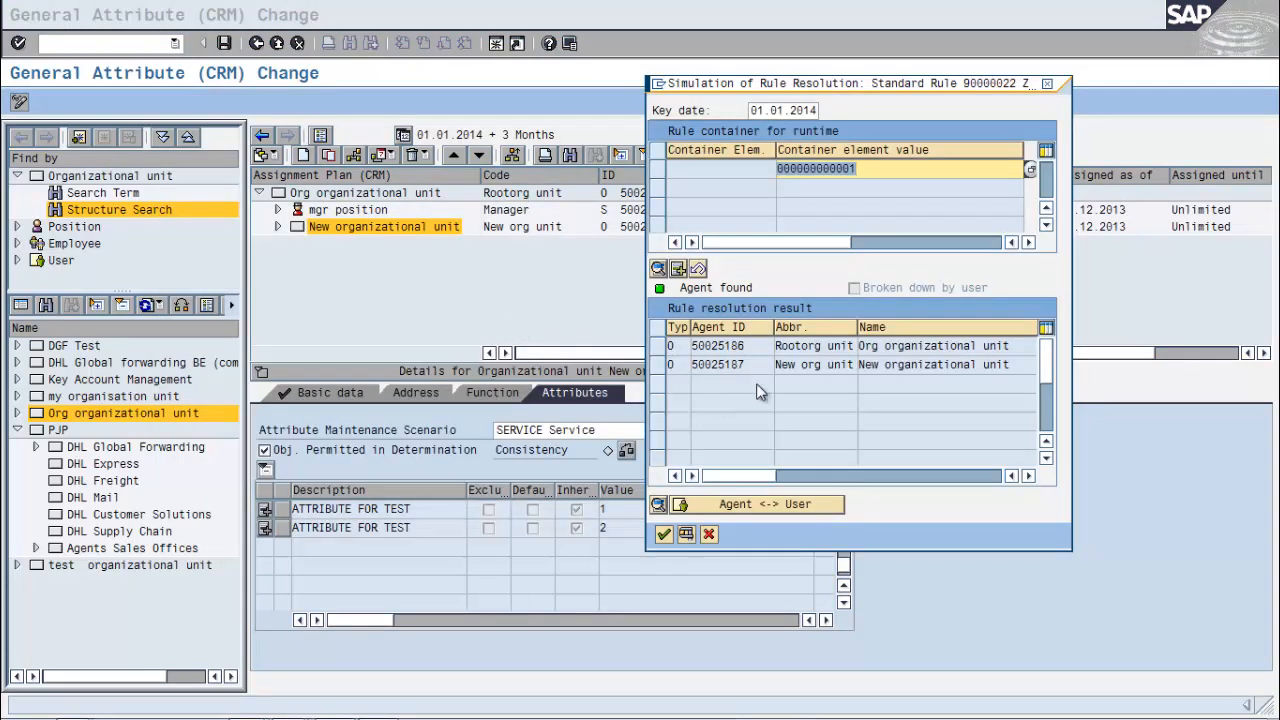
# Rerun the simulation with container values 2 and 3; value 3 returns no agent
pyautogui.click(880, 172)
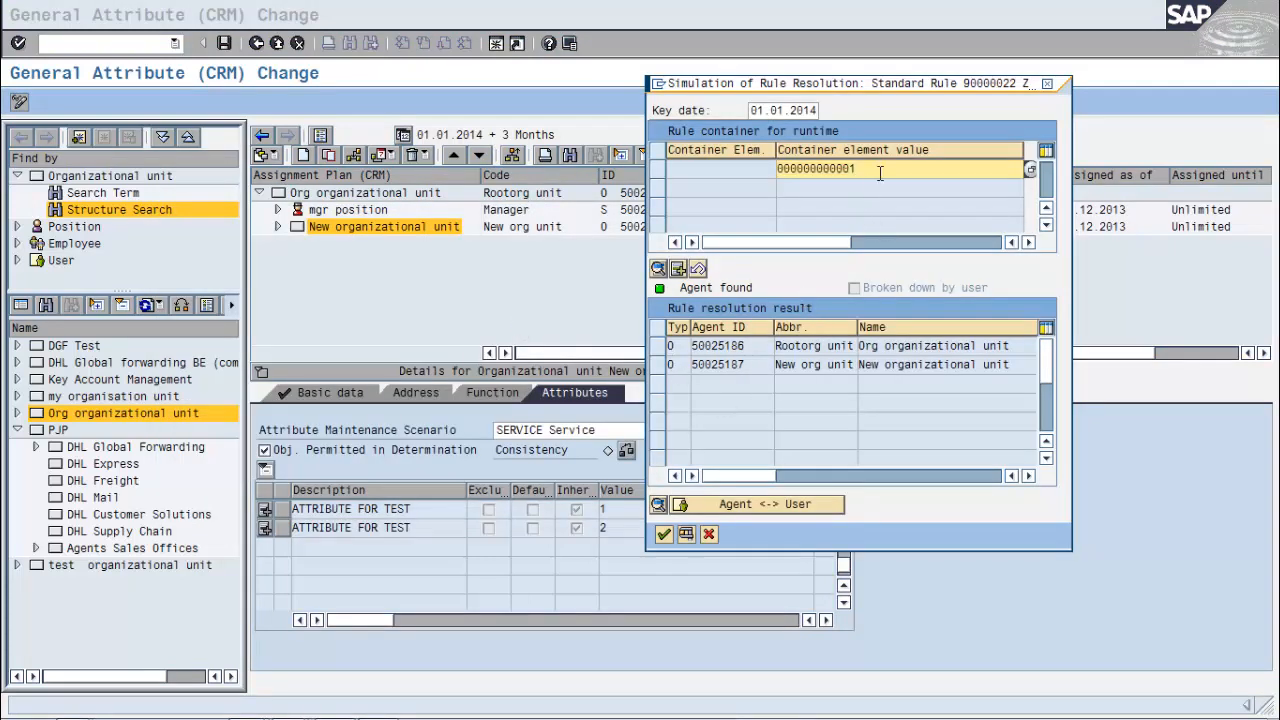
pyautogui.hotkey('shift', 'Home')
pyautogui.press('Delete')
pyautogui.write('2')
pyautogui.press('Return')
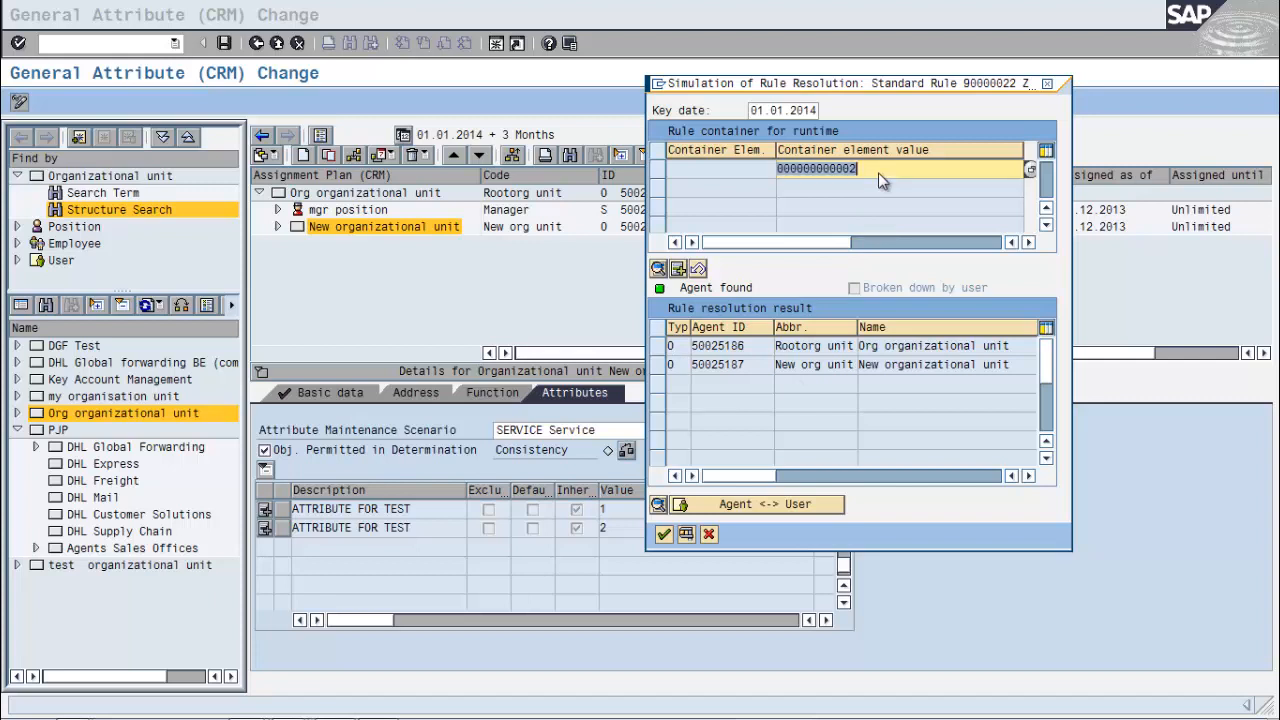
pyautogui.write('3')
pyautogui.press('Return')
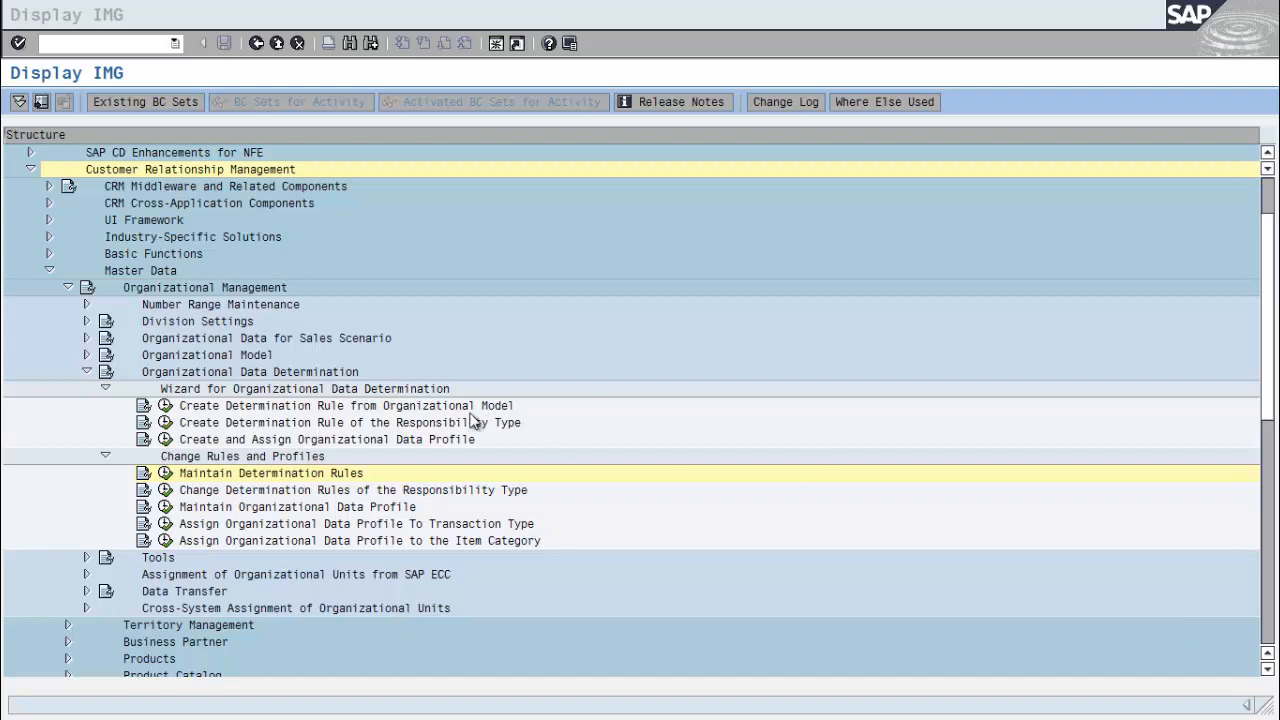
# Launch the Create Determination Rule of the Responsibility Type wizard from the IMG
pyautogui.click(167, 424)
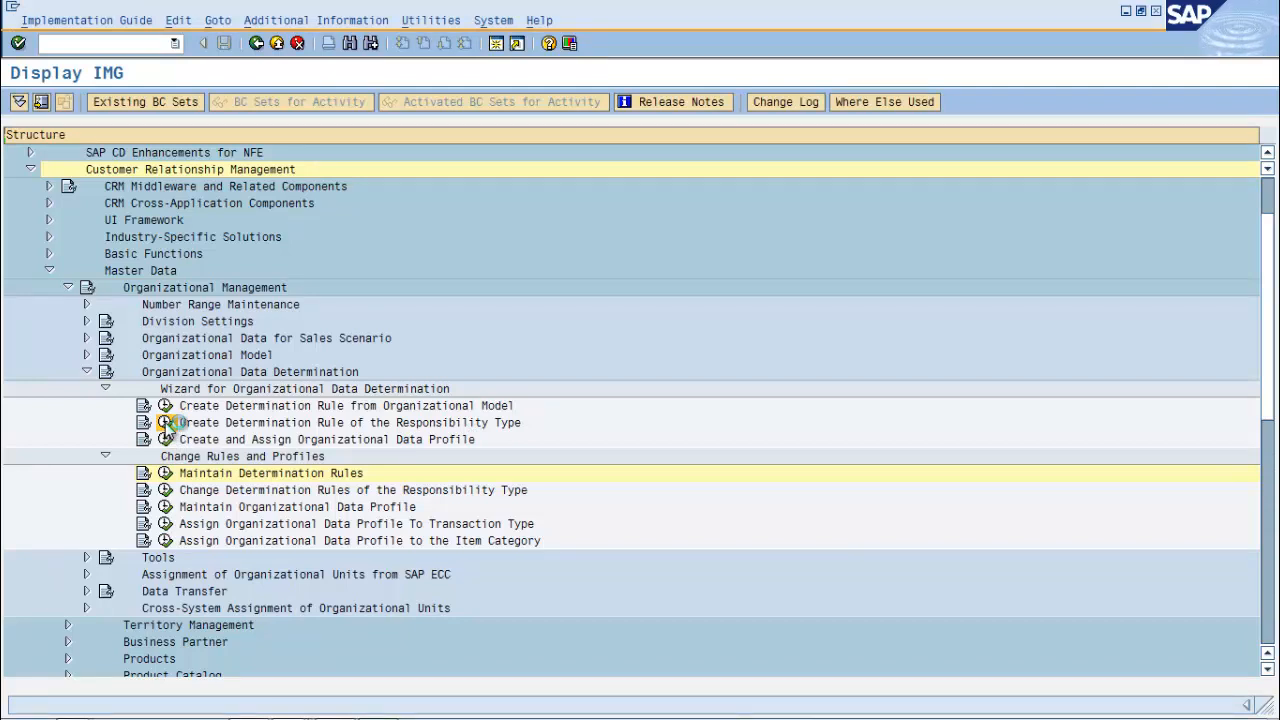
pyautogui.click(166, 423)
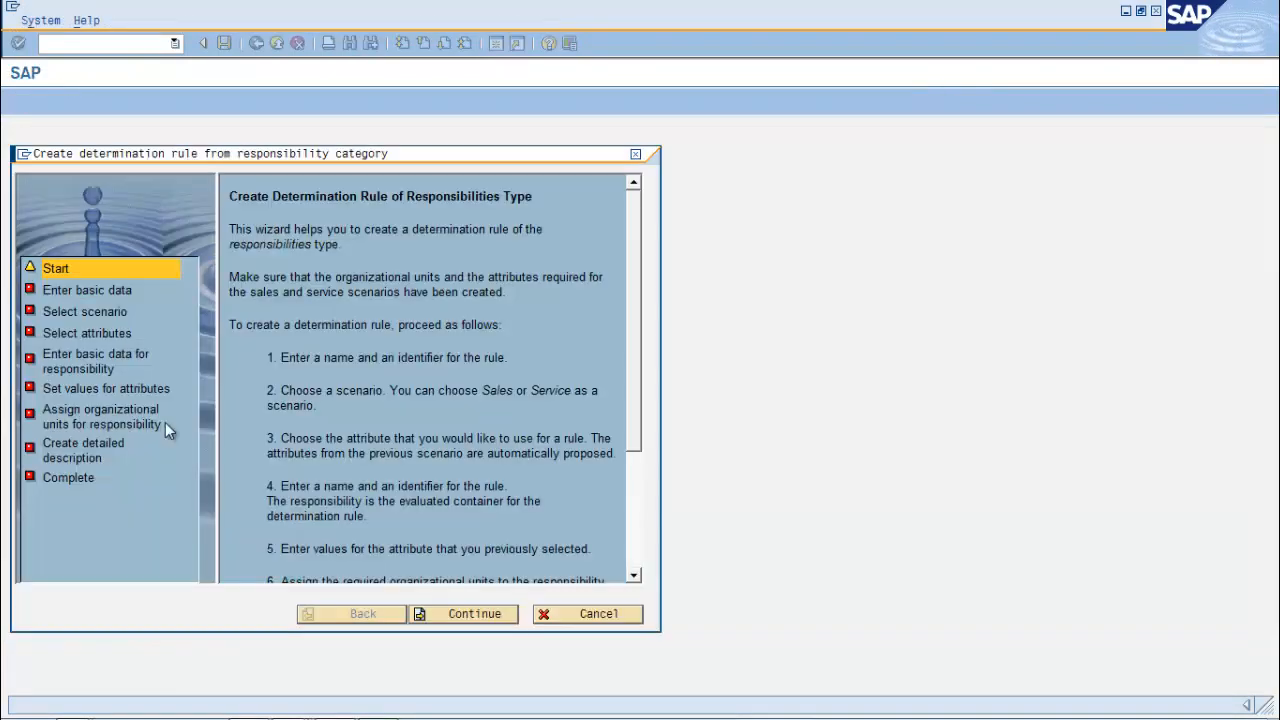
# Enter short name ZoR, description 'ZORGANIZATION RESP RULE' and package $TMP for the responsibility rule
pyautogui.click(461, 613)
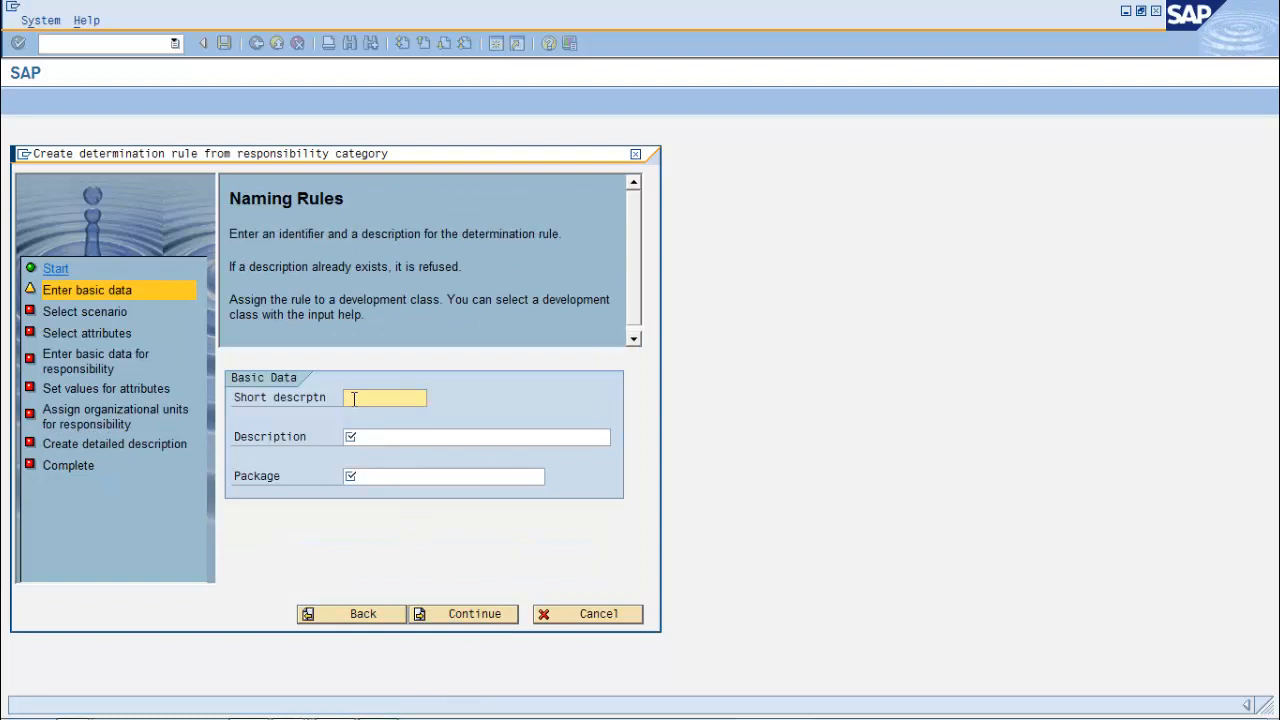
pyautogui.write('ZRp')
pyautogui.click(425, 438)
pyautogui.write('Z')
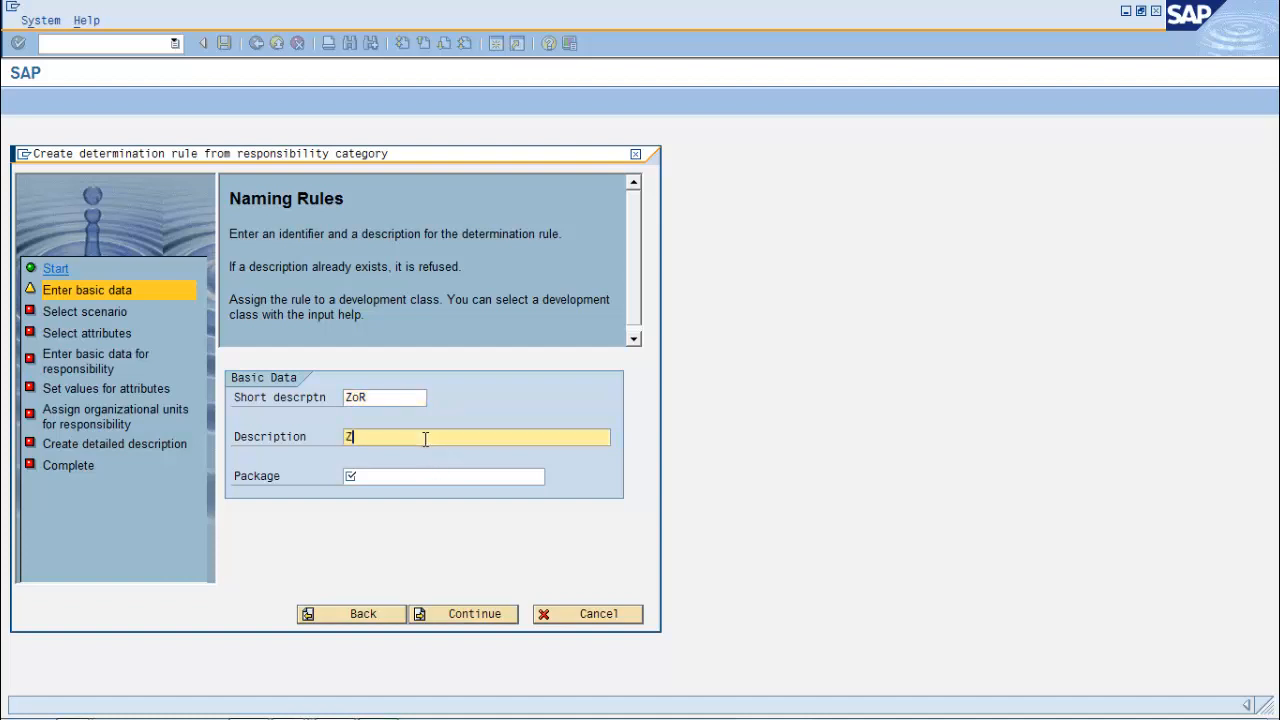
pyautogui.write('ORGANIZATION RESP RULE')
pyautogui.press('Tab')
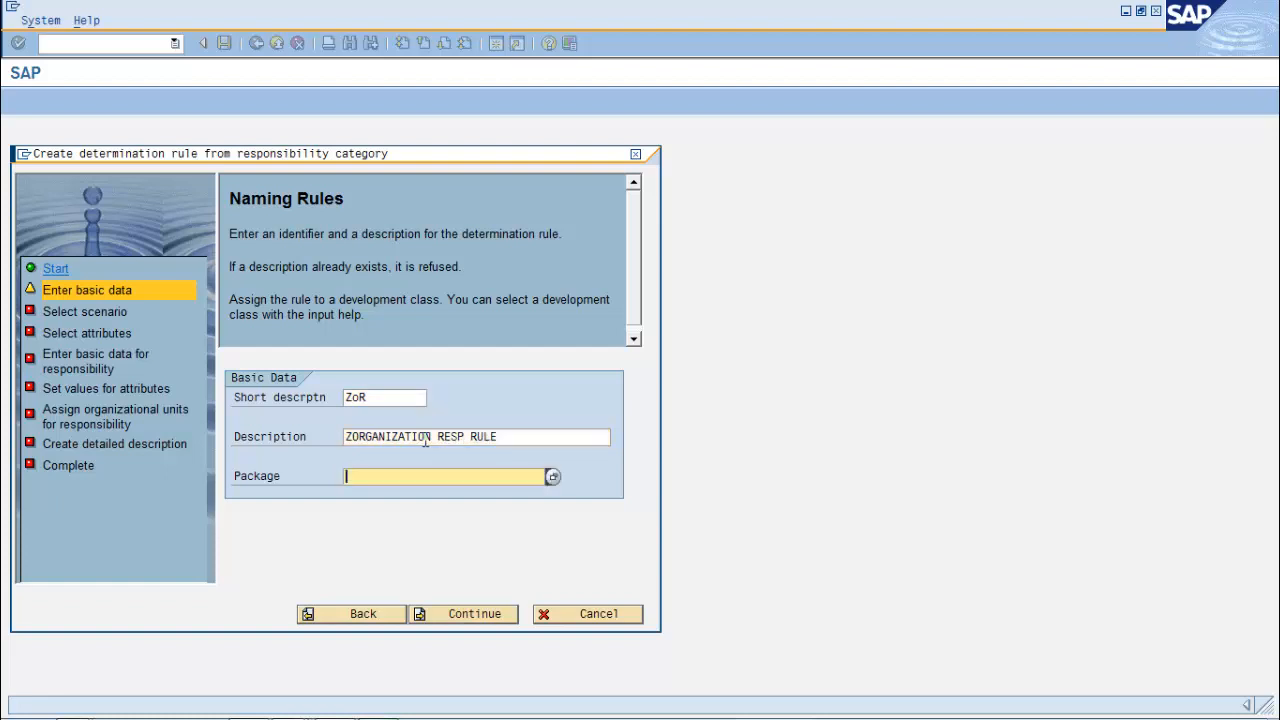
pyautogui.write('$TMP')
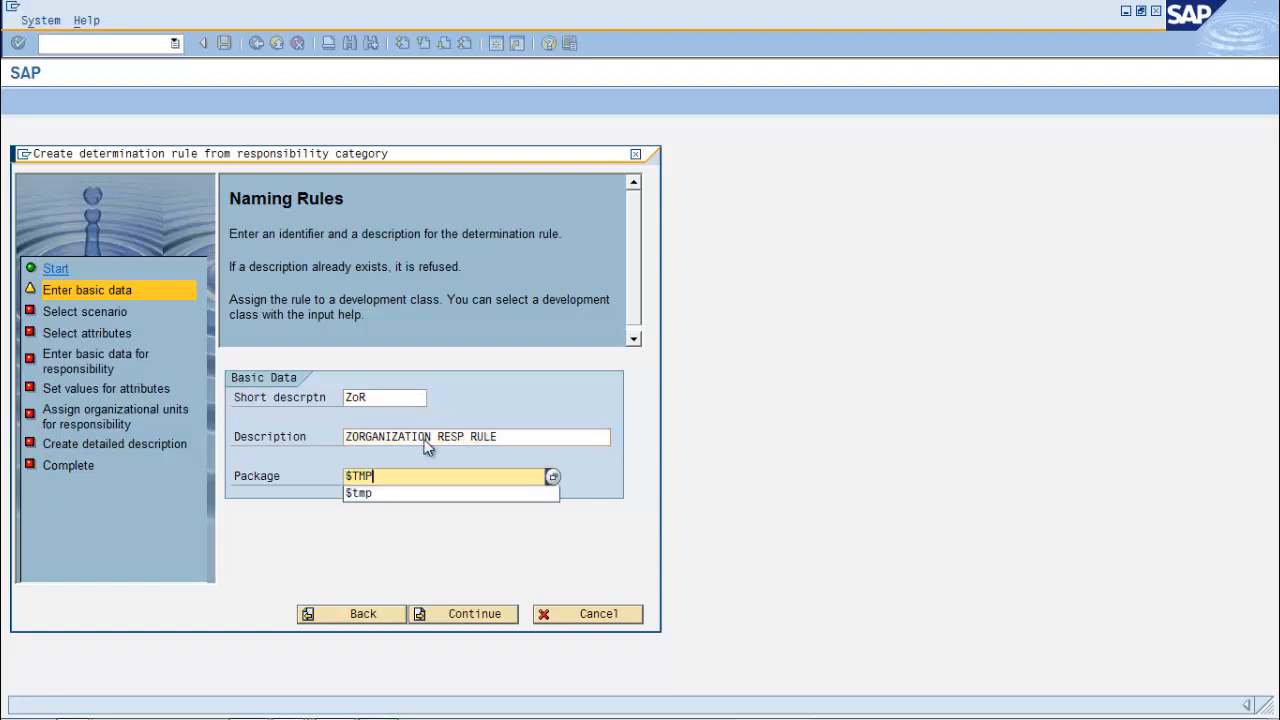
pyautogui.press('Return')
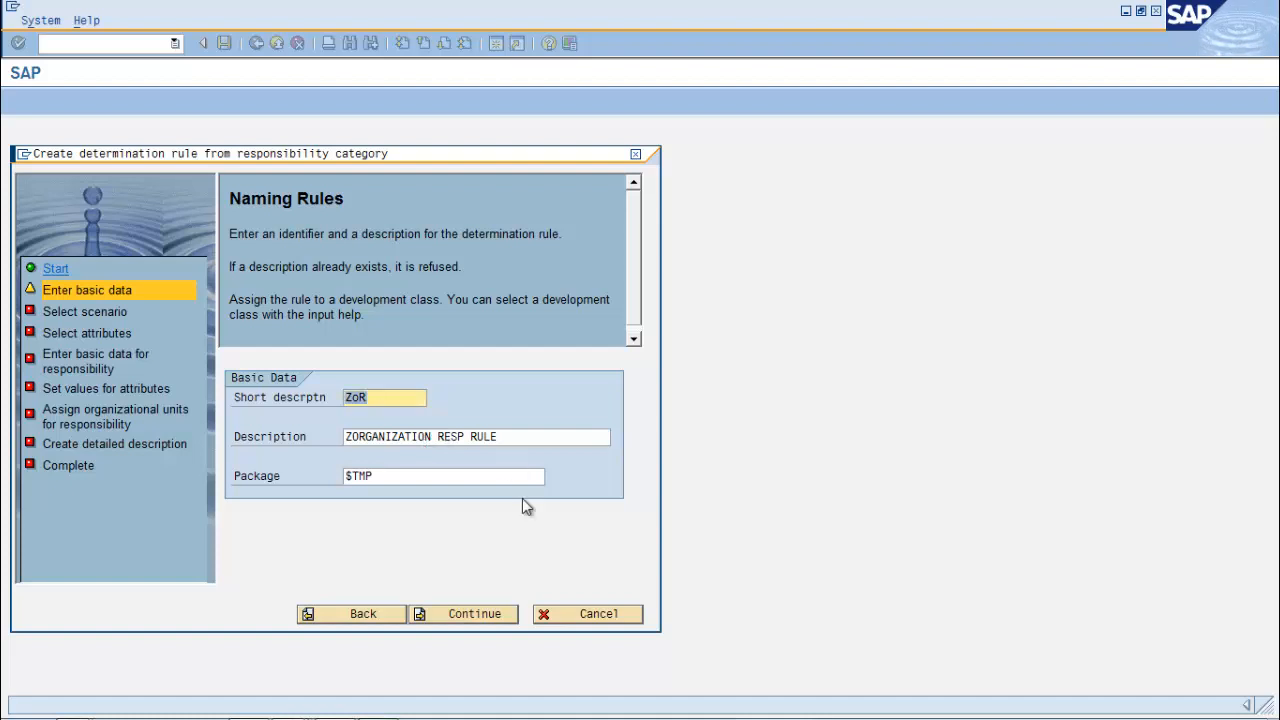
pyautogui.click(463, 615)
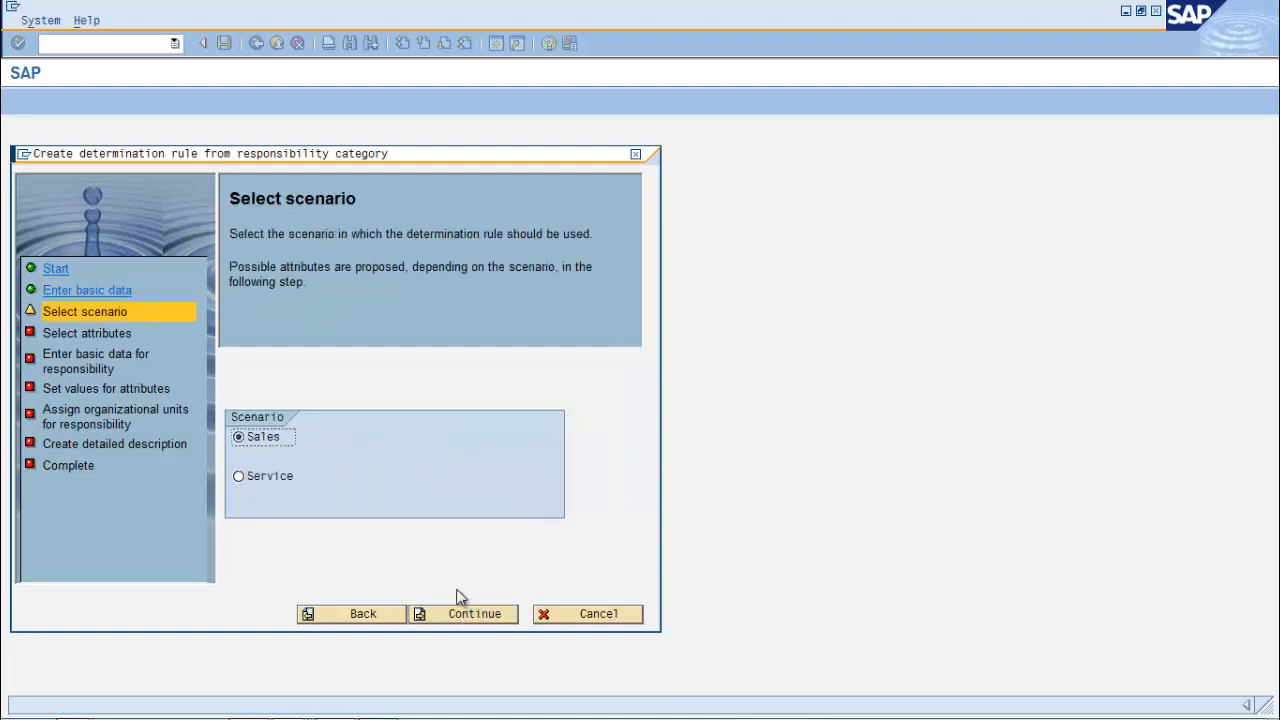
# Choose the Service scenario and attribute ZATTR0 for the rule, accepting the basic data
pyautogui.click(238, 476)
pyautogui.click(488, 620)
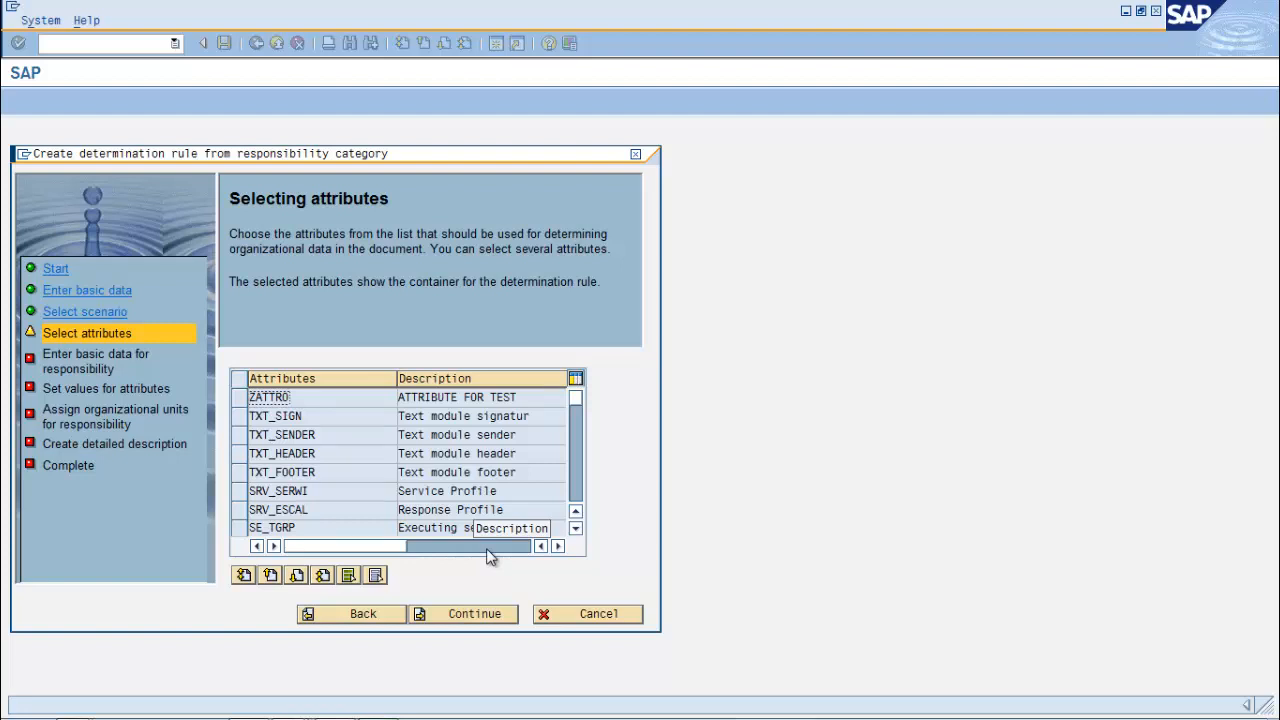
pyautogui.click(240, 399)
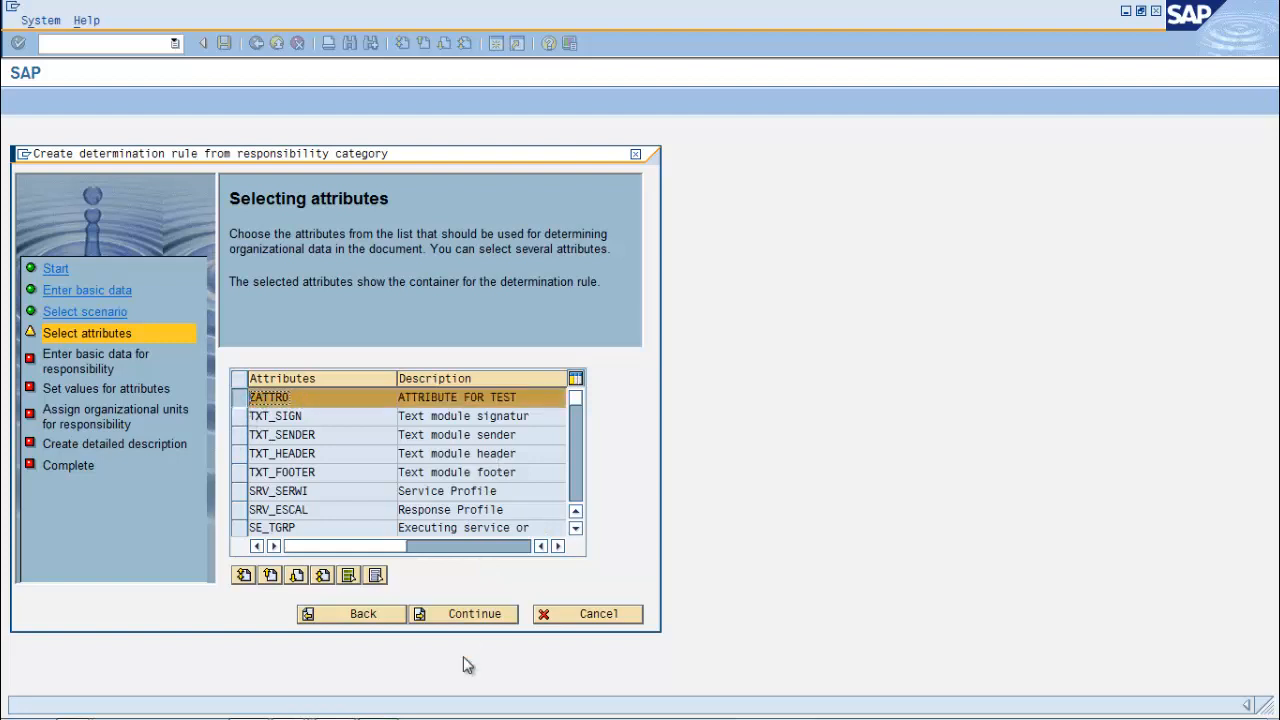
pyautogui.click(462, 618)
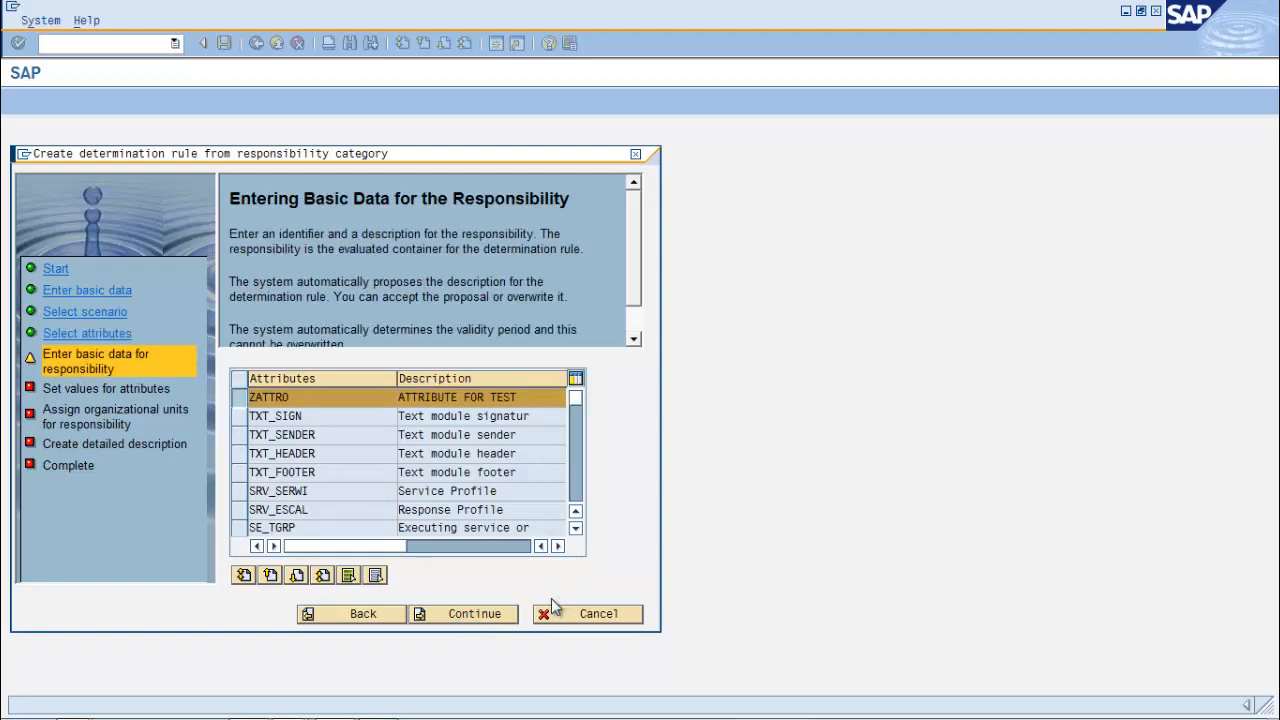
pyautogui.click(467, 614)
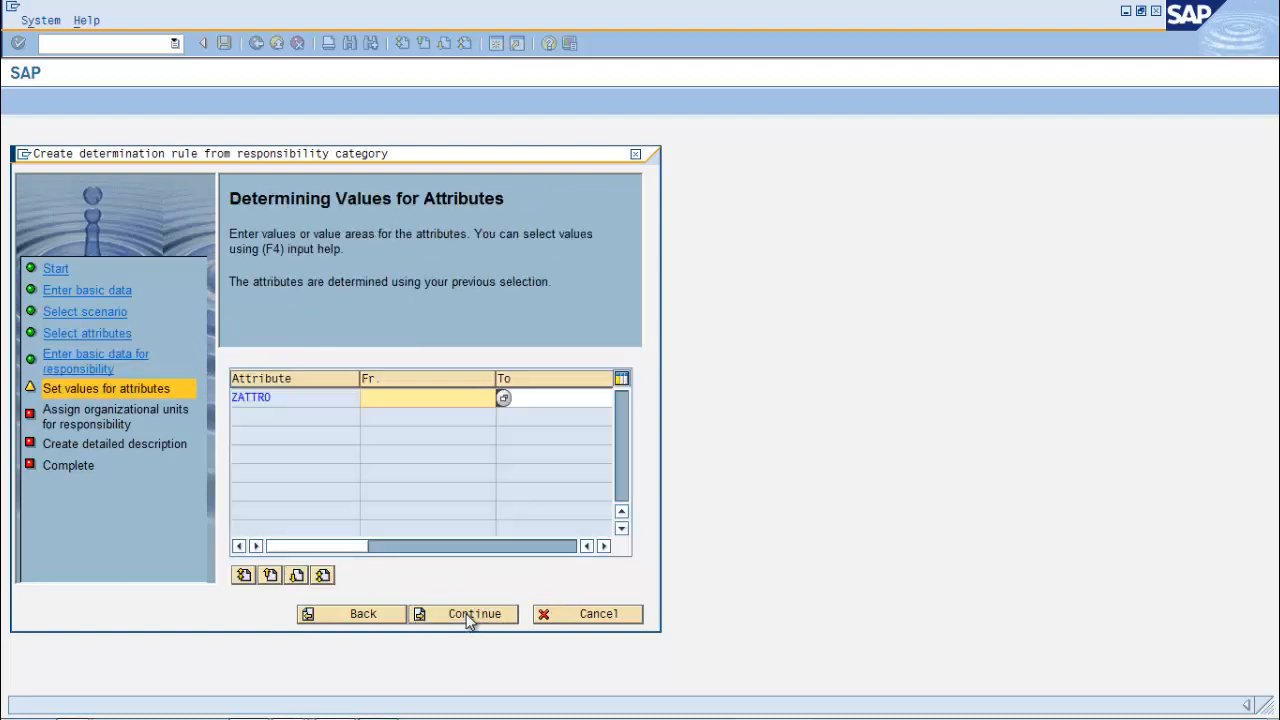
# Set the ZATTR0 From value to 1 and proceed to organizational unit assignment
pyautogui.click(406, 398)
pyautogui.write('1')
pyautogui.click(526, 399)
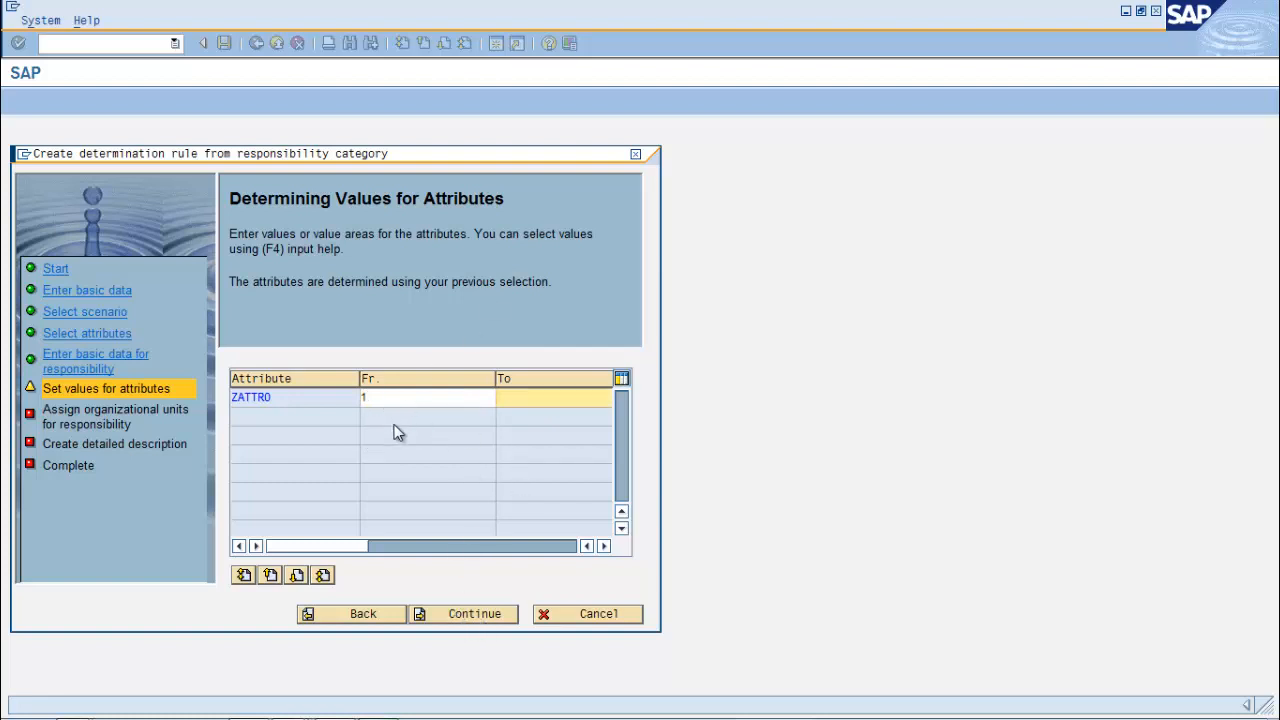
pyautogui.click(458, 619)
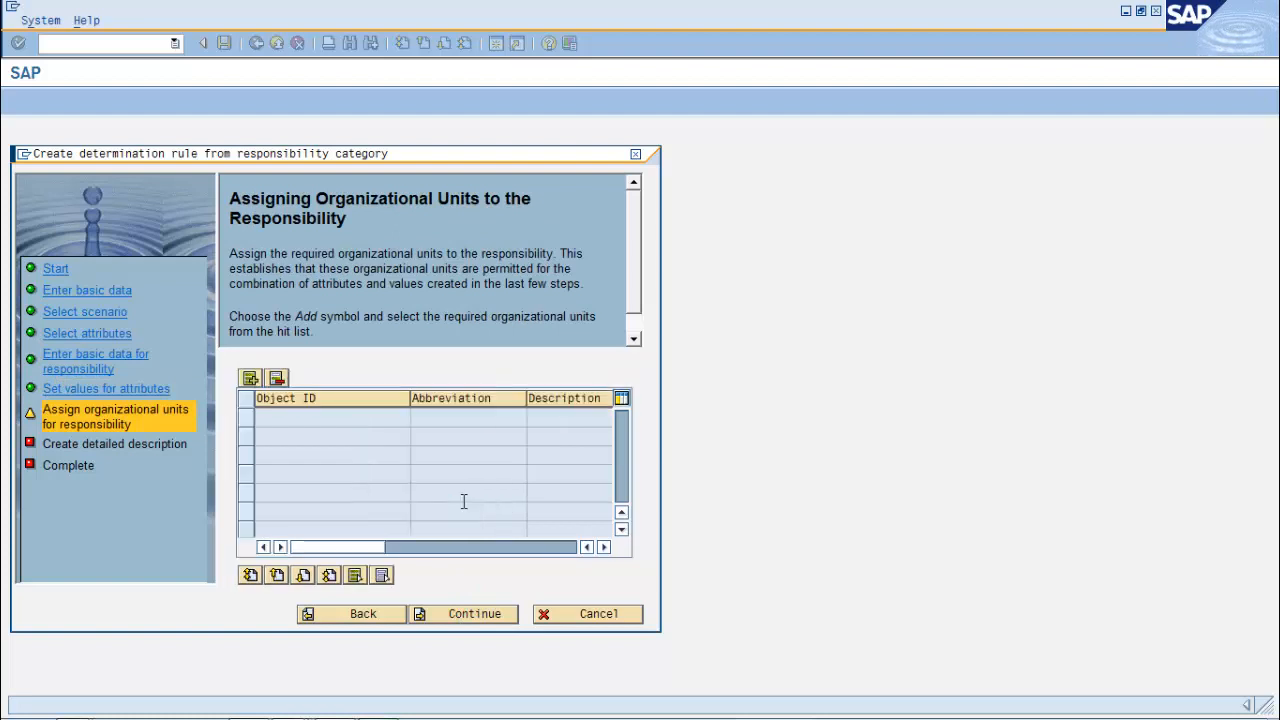
# Assign organizational unit SK Slovakia (object ID 50000511) to the responsibility
pyautogui.click(252, 378)
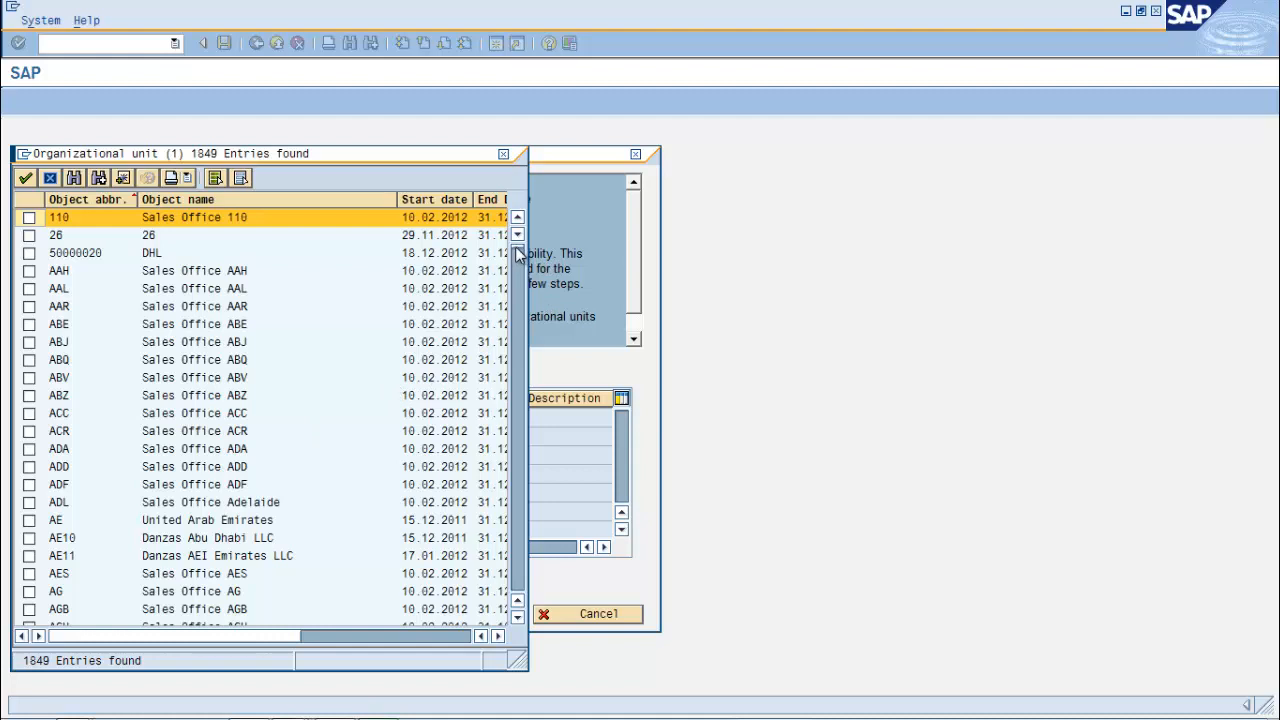
pyautogui.moveTo(515, 244); pyautogui.dragTo(512, 619)
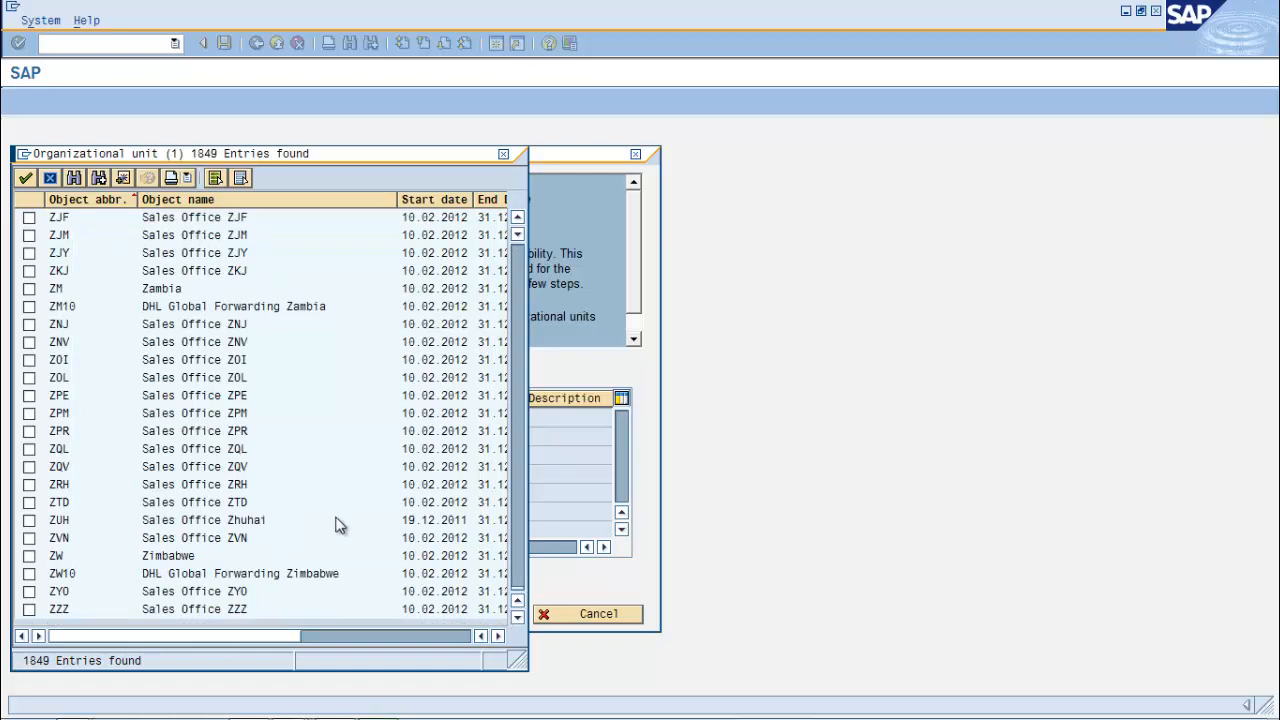
pyautogui.click(288, 467)
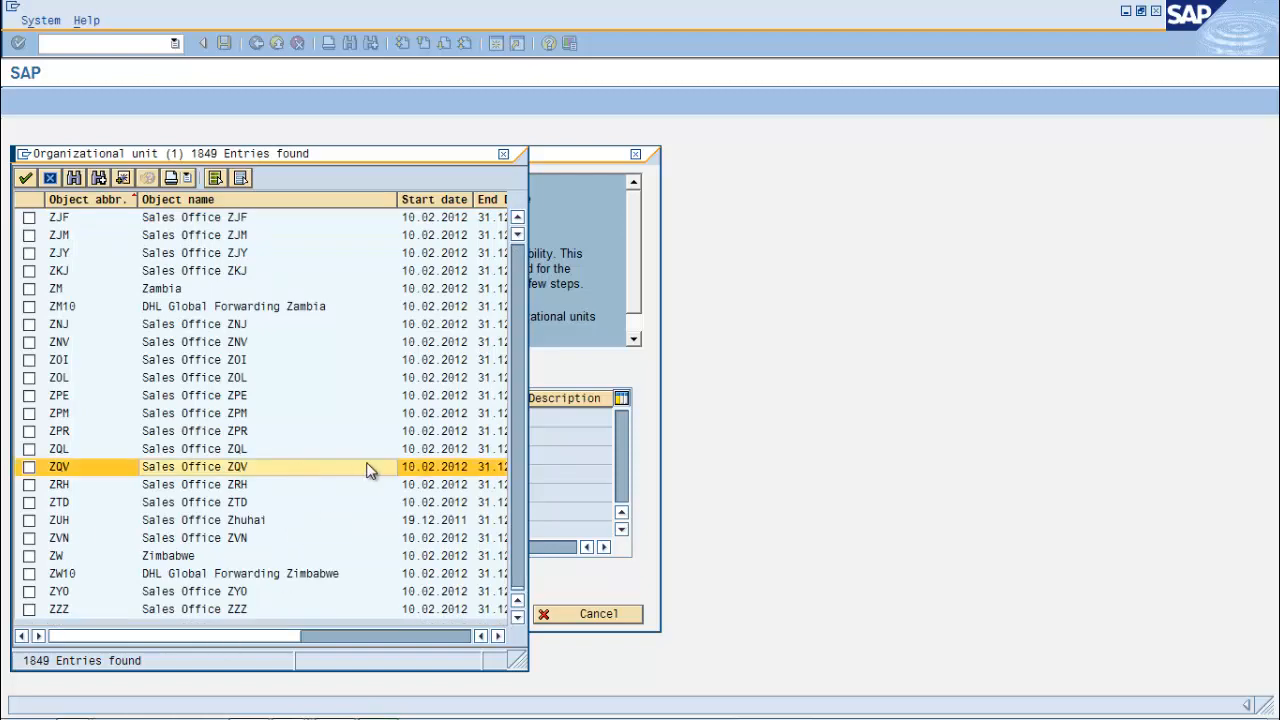
pyautogui.scroll(20, 370, 471)
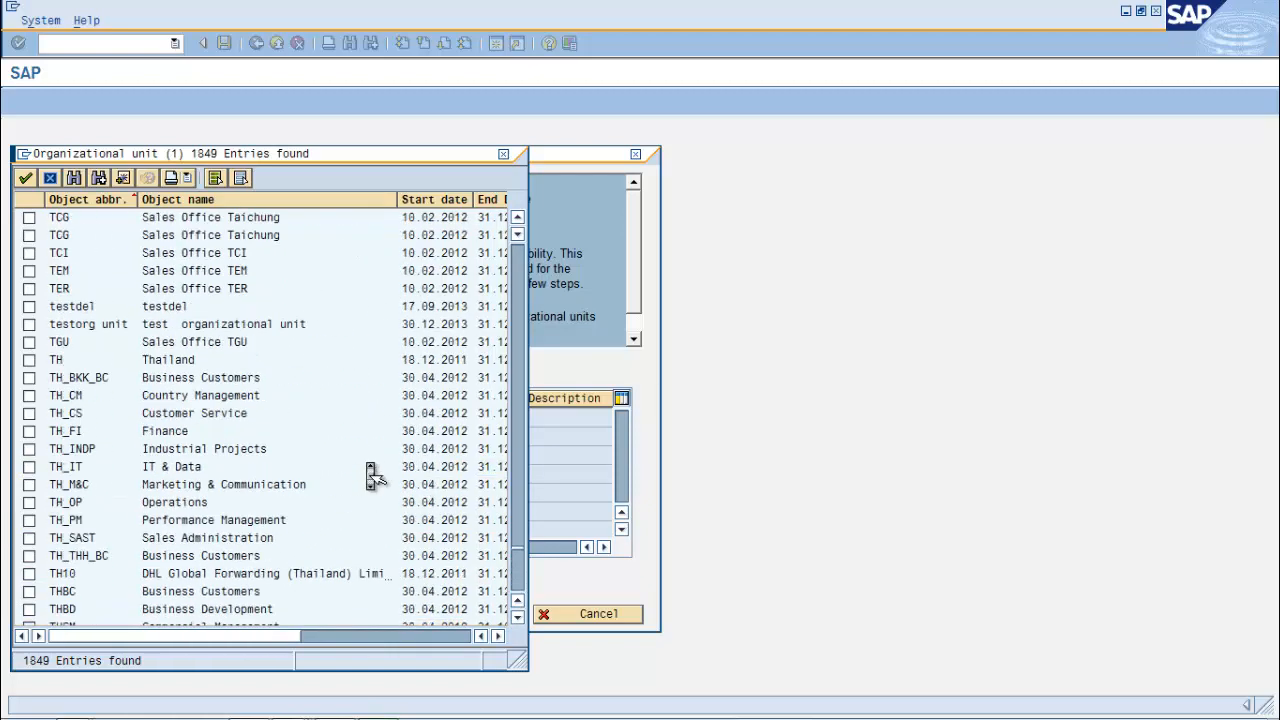
pyautogui.scroll(20, 370, 471)
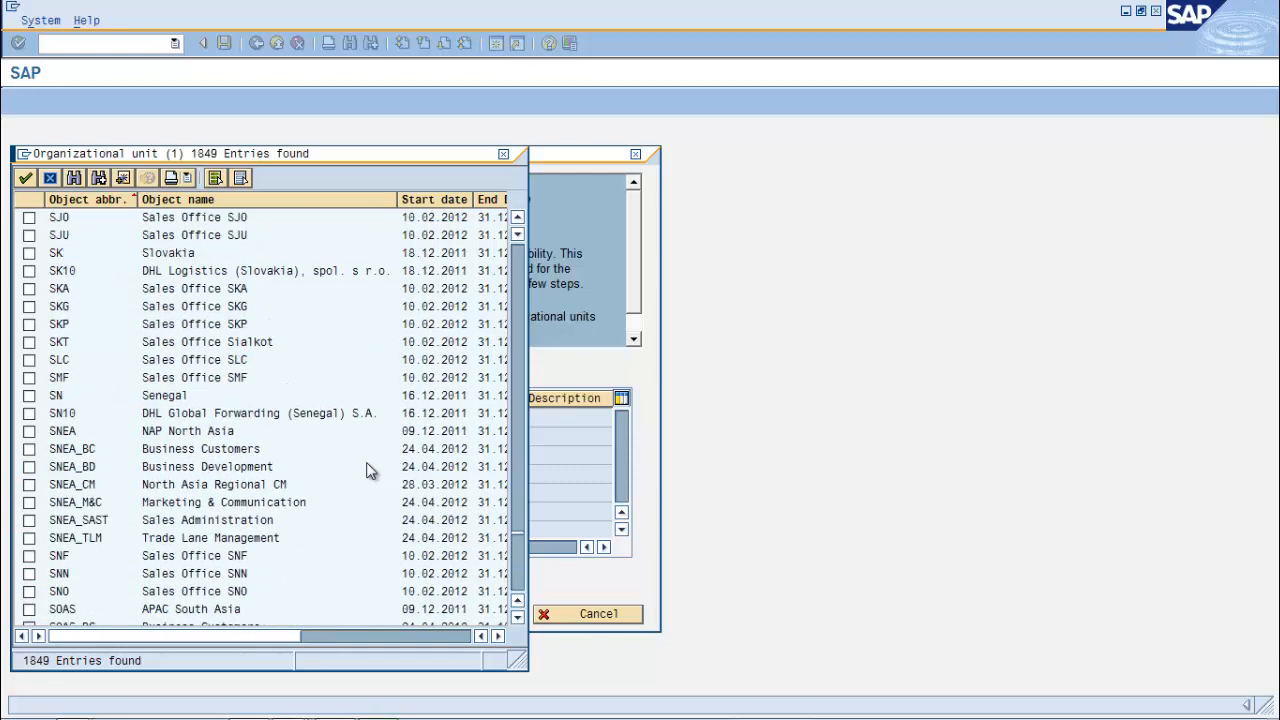
pyautogui.click(29, 254)
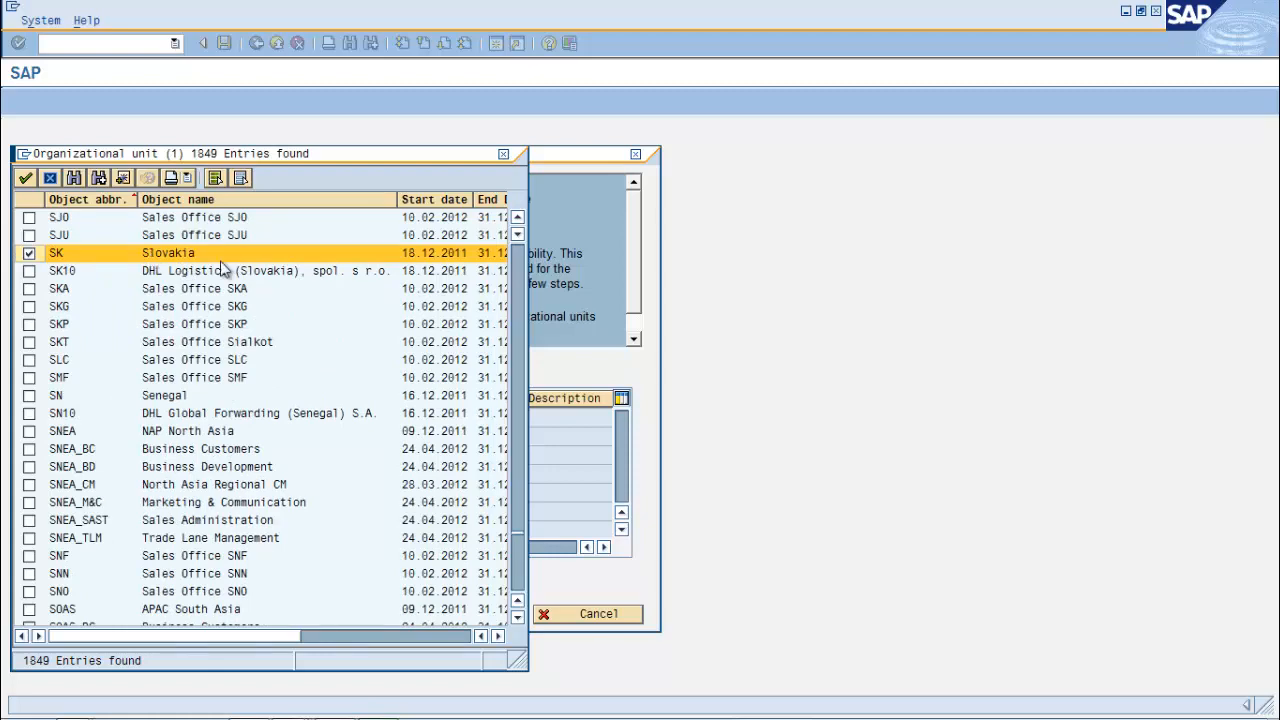
pyautogui.click(25, 178)
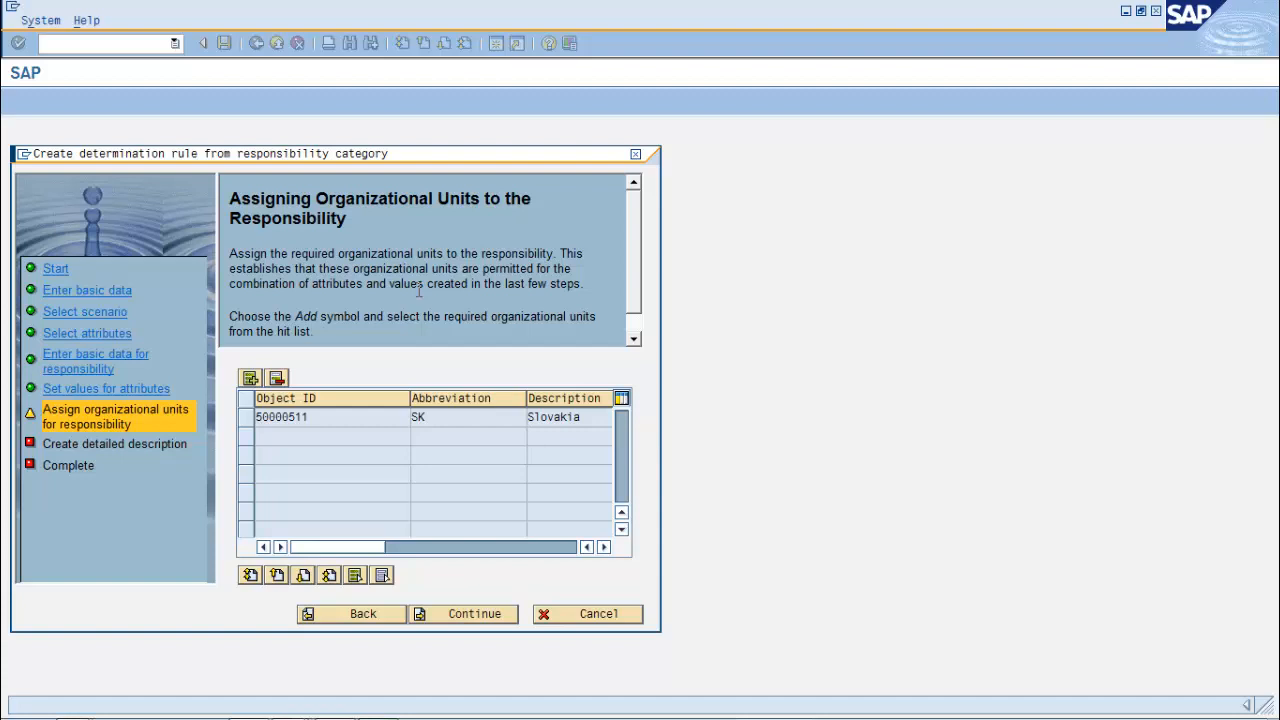
# Skip the detailed description and complete the wizard, creating rule 90000023
pyautogui.click(461, 612)
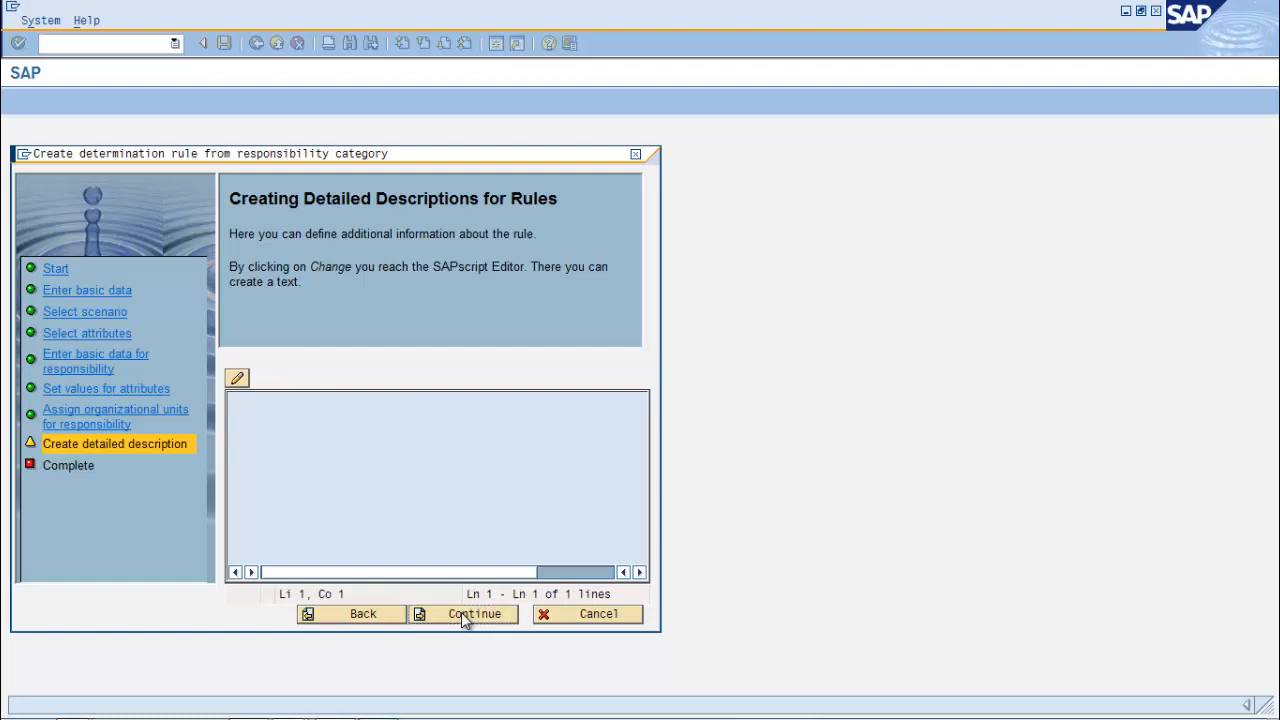
pyautogui.click(461, 612)
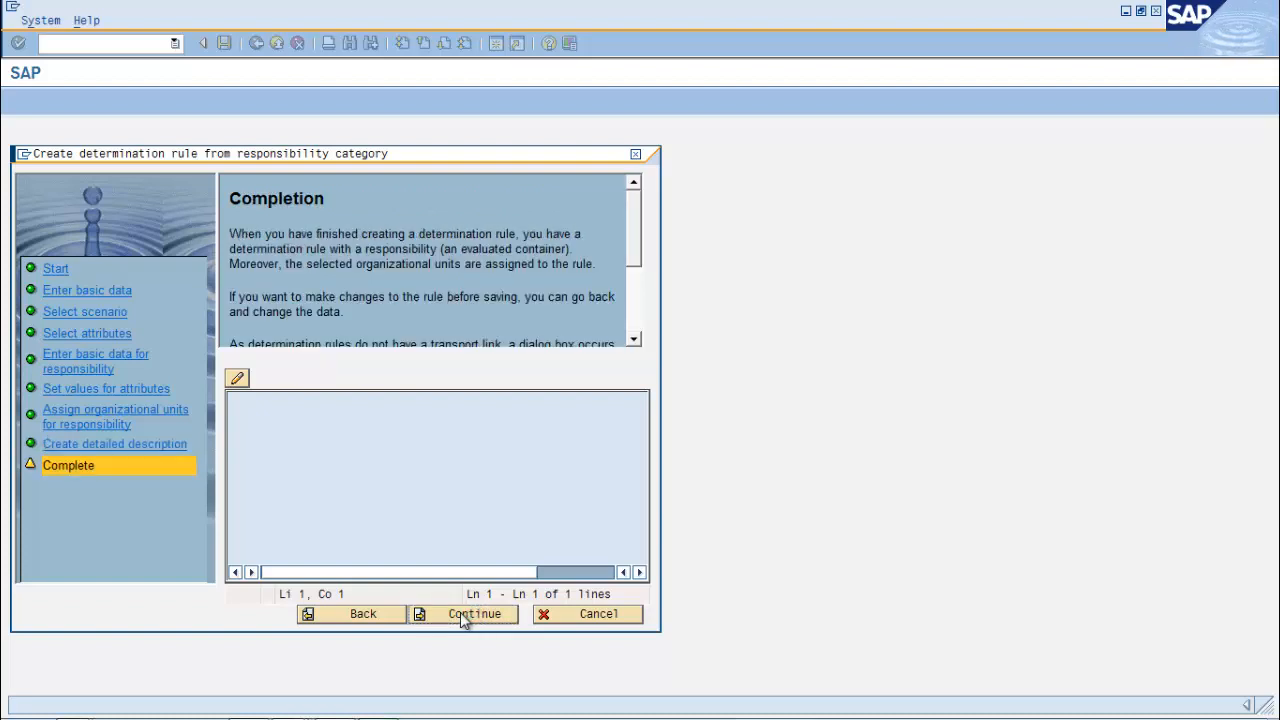
pyautogui.click(460, 612)
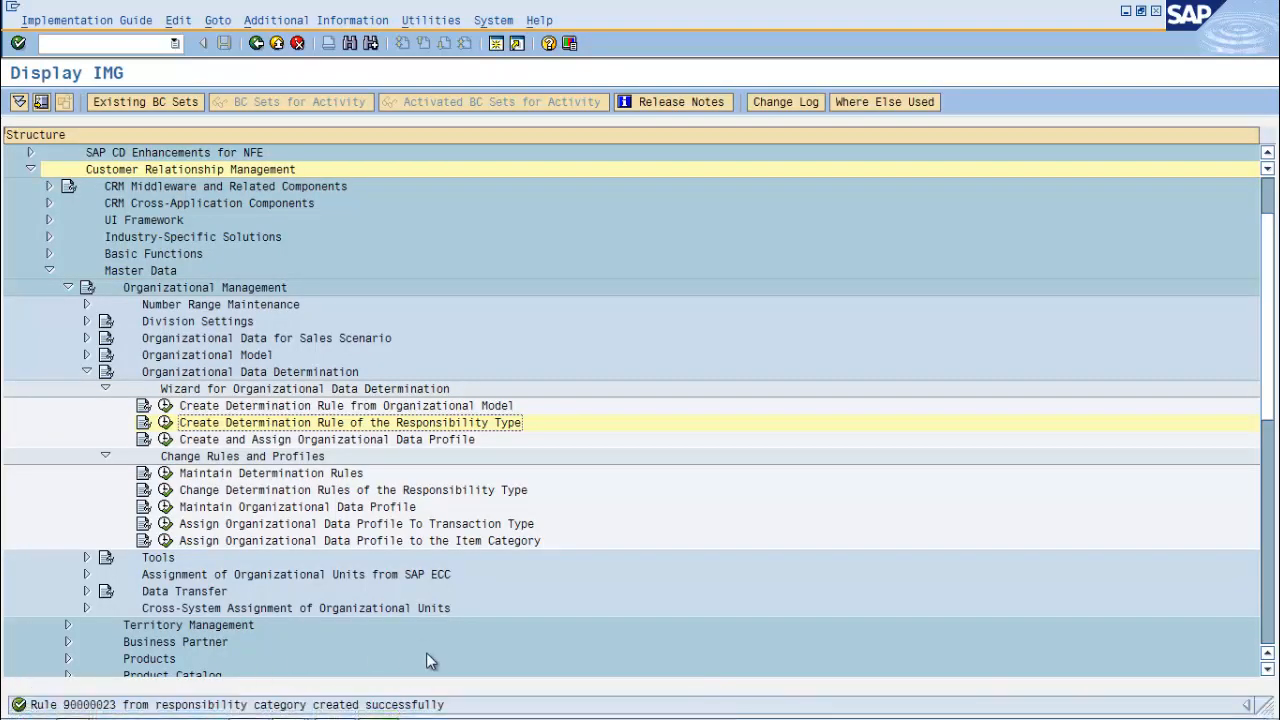
# Open Change Determination Rules and display the responsibilities of rule 90000023
pyautogui.click(166, 491)
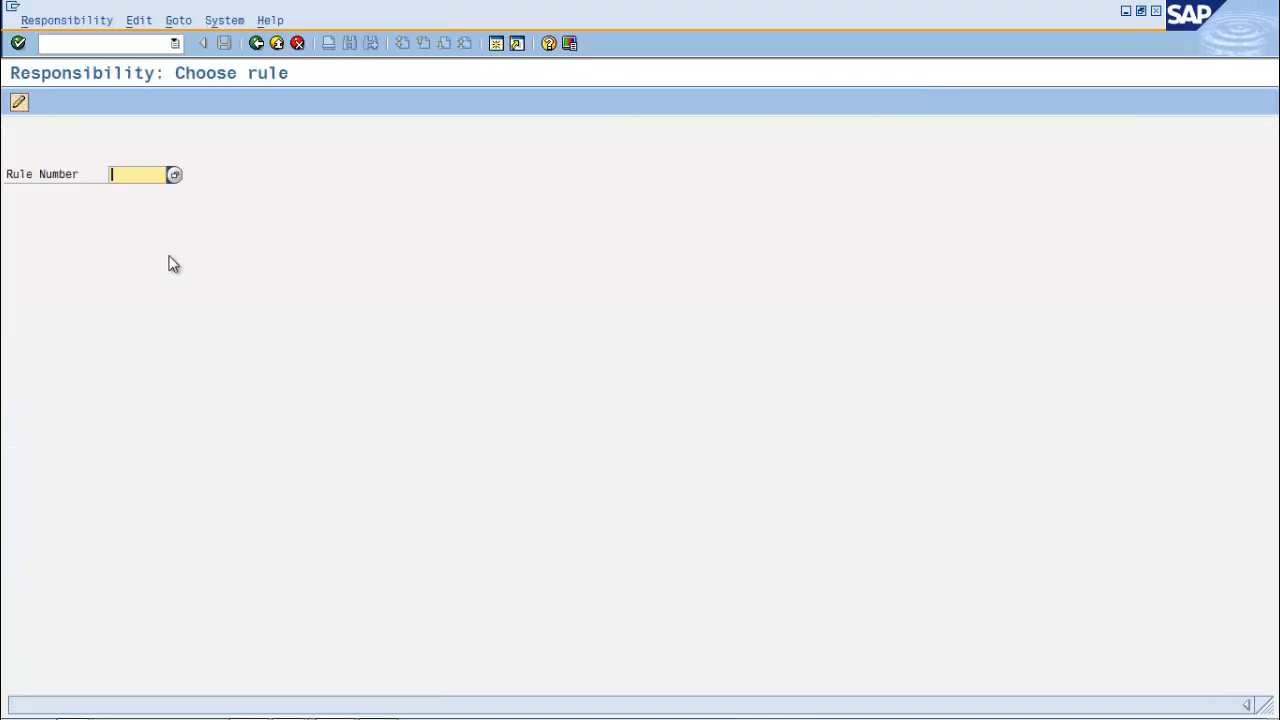
pyautogui.write('9')
pyautogui.press('Down')
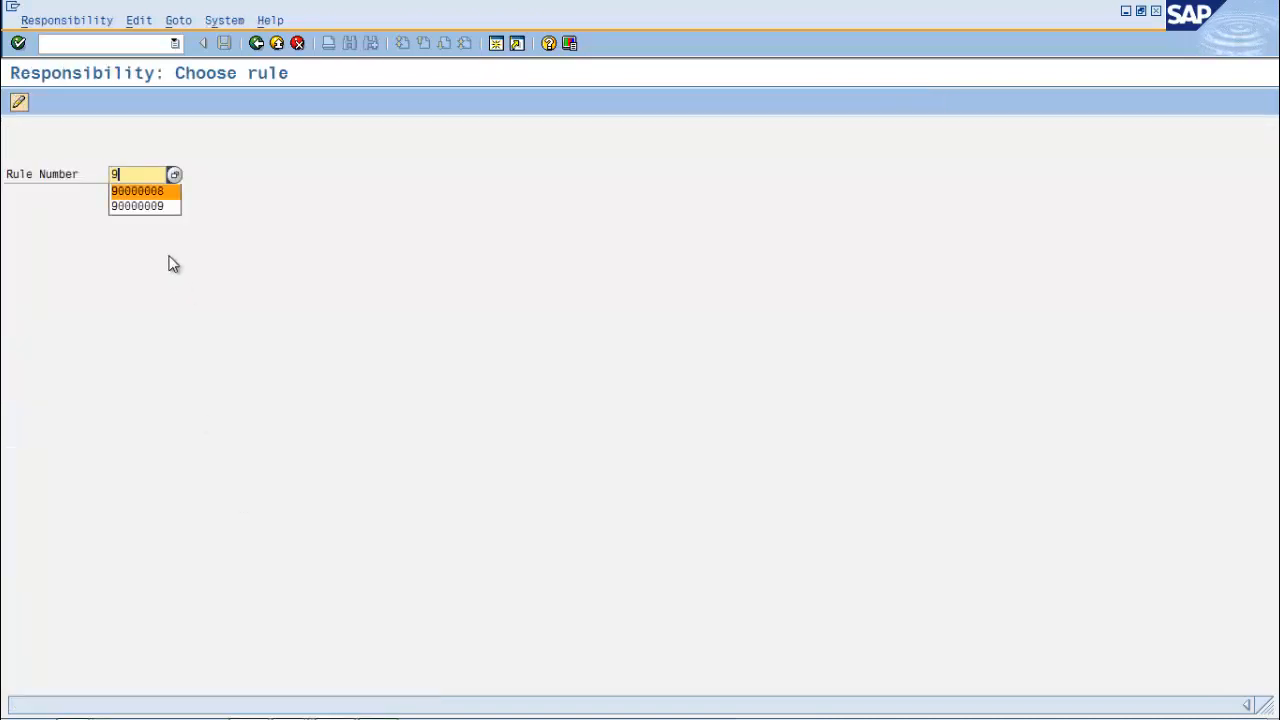
pyautogui.press('Return')
pyautogui.press('BackSpace')
pyautogui.write('2')
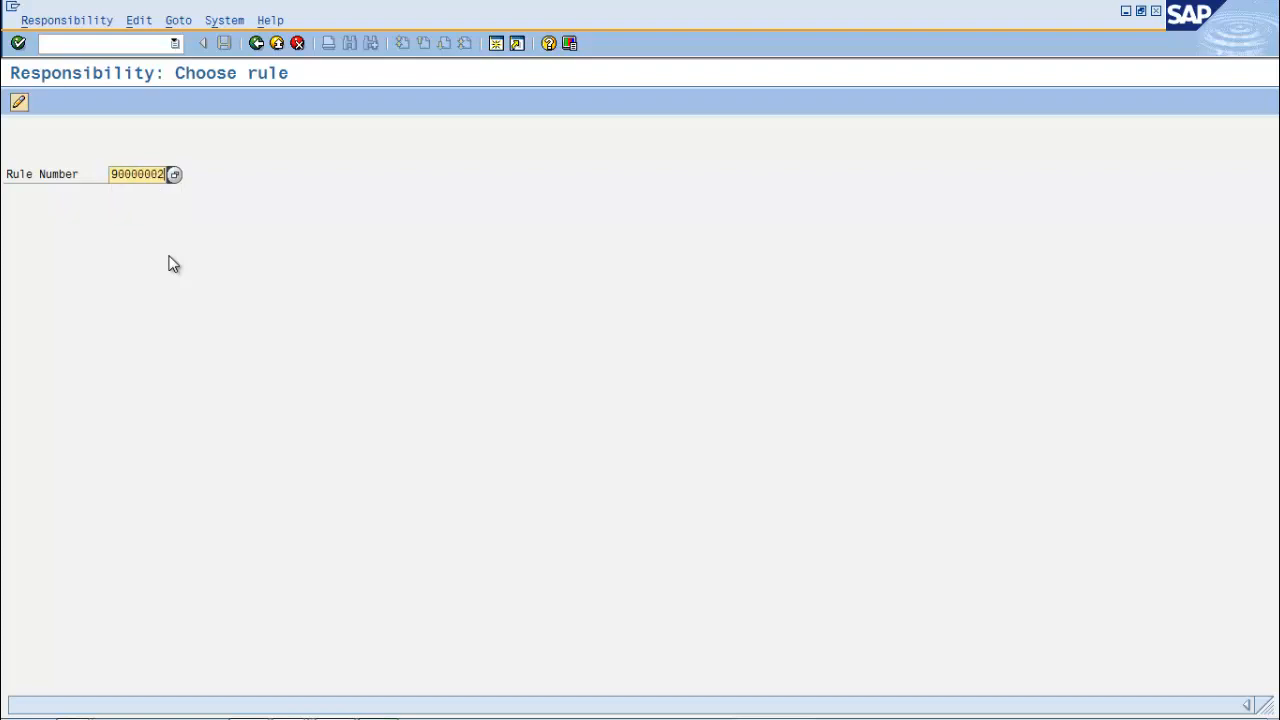
pyautogui.press('BackSpace')
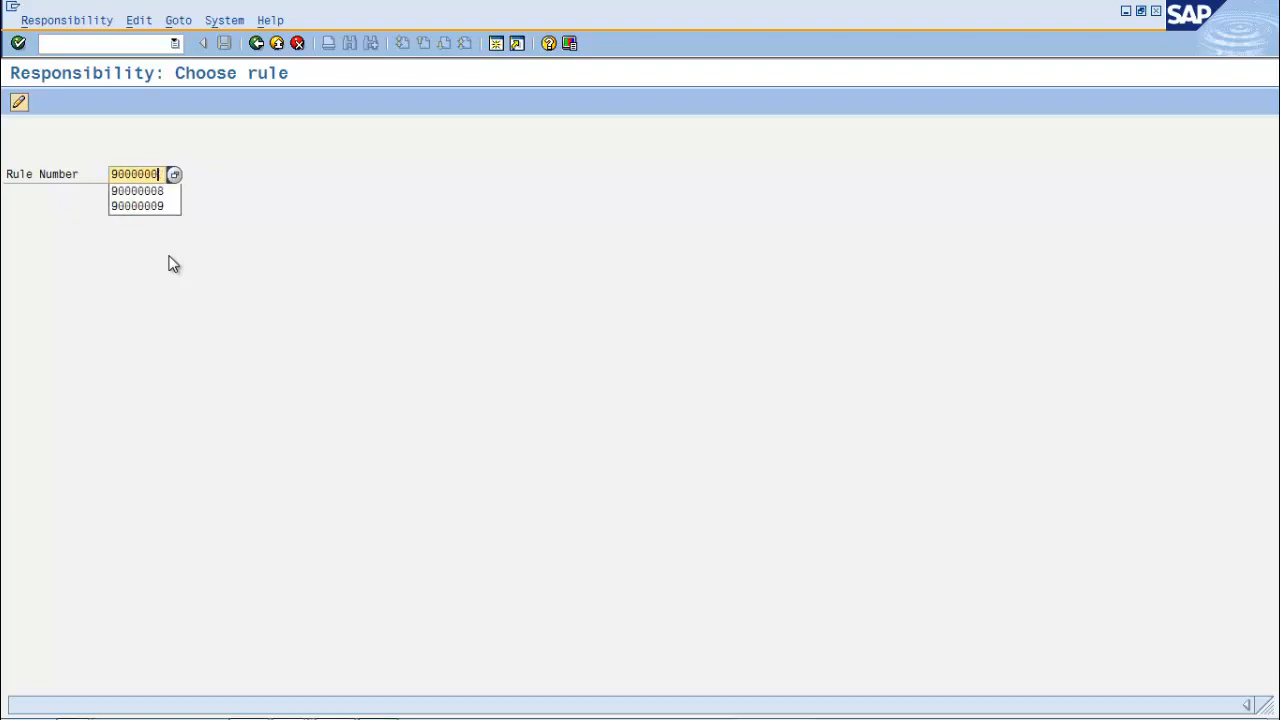
pyautogui.write('23')
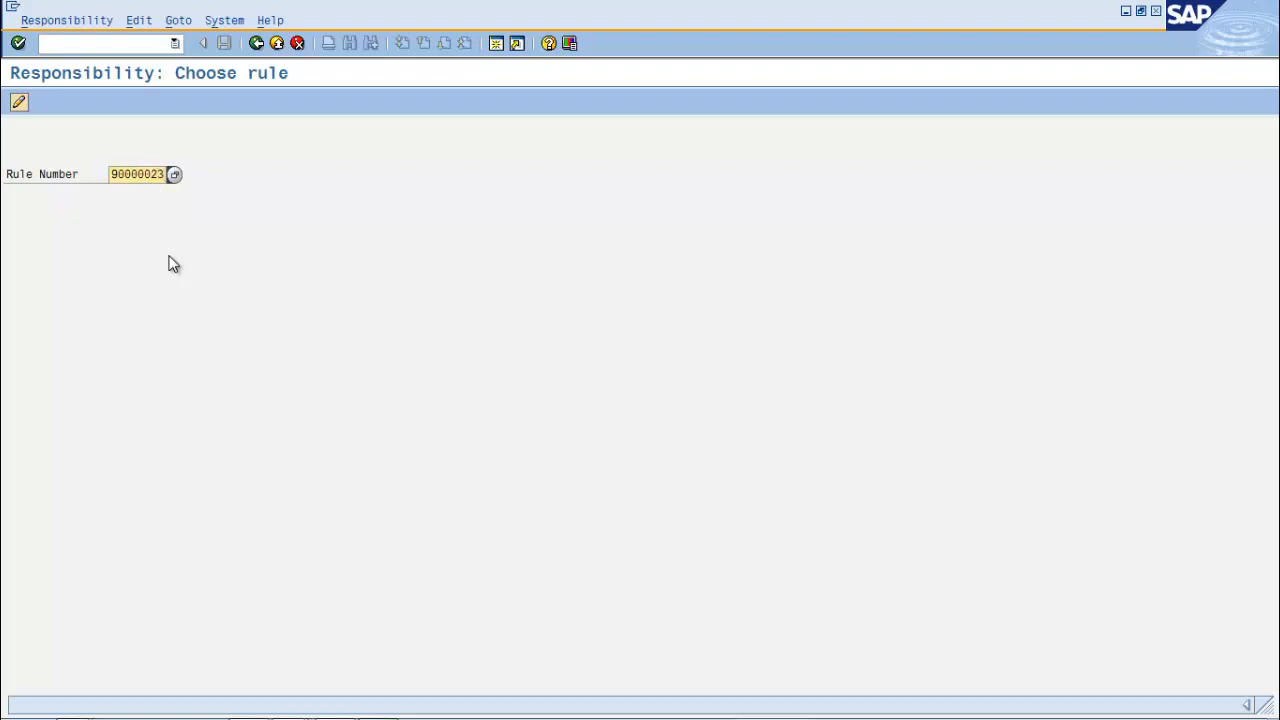
pyautogui.press('Return')
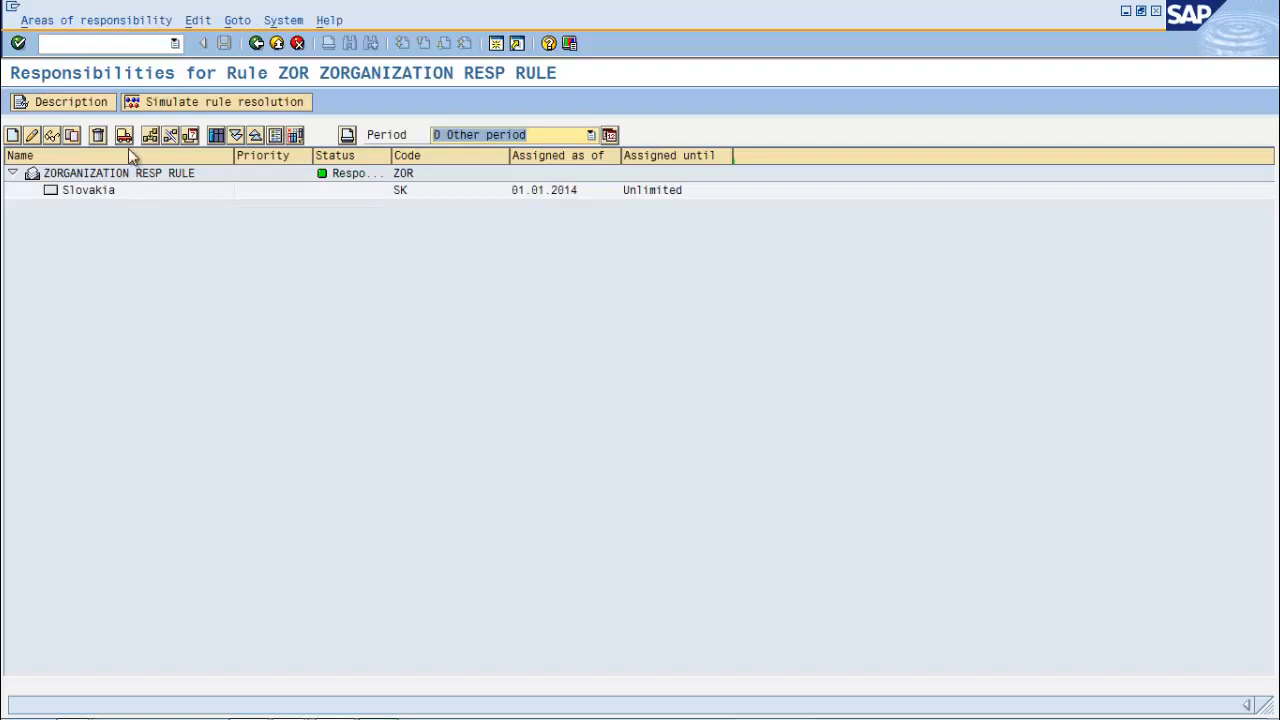
# Try a first rule resolution simulation with a container value, then close it
pyautogui.click(207, 105)
pyautogui.click(1002, 338)
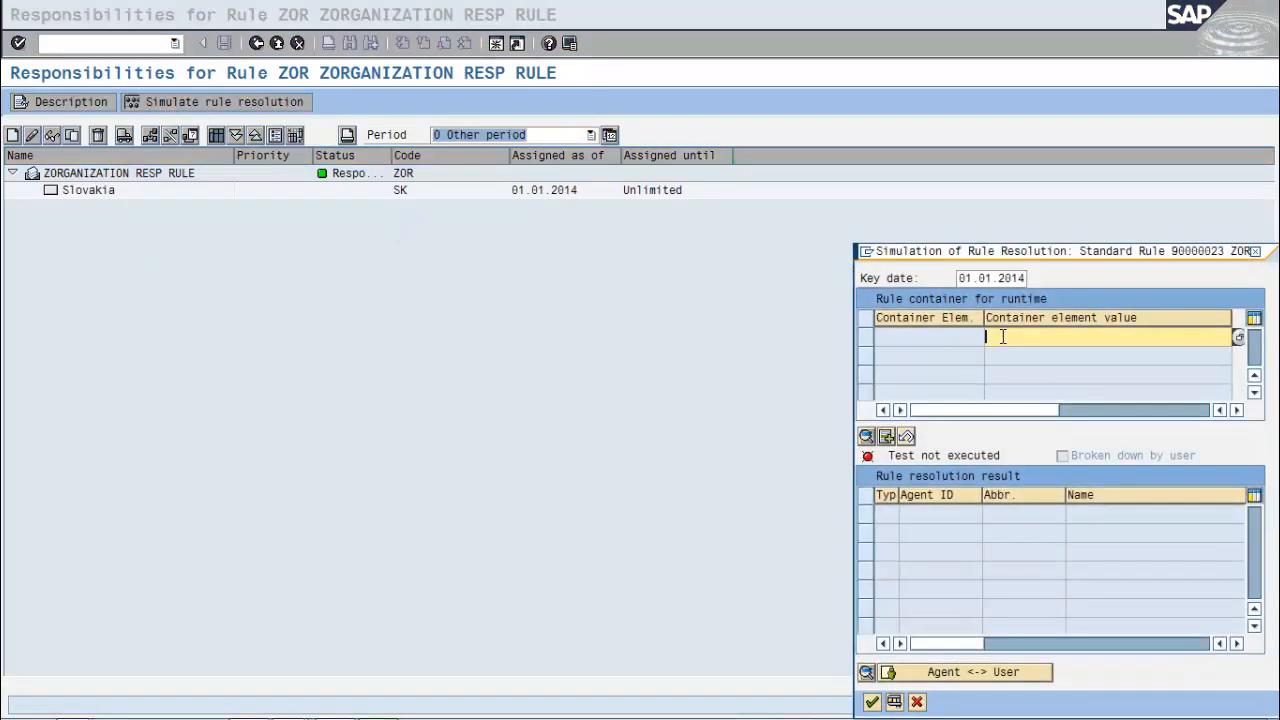
pyautogui.press('Return')
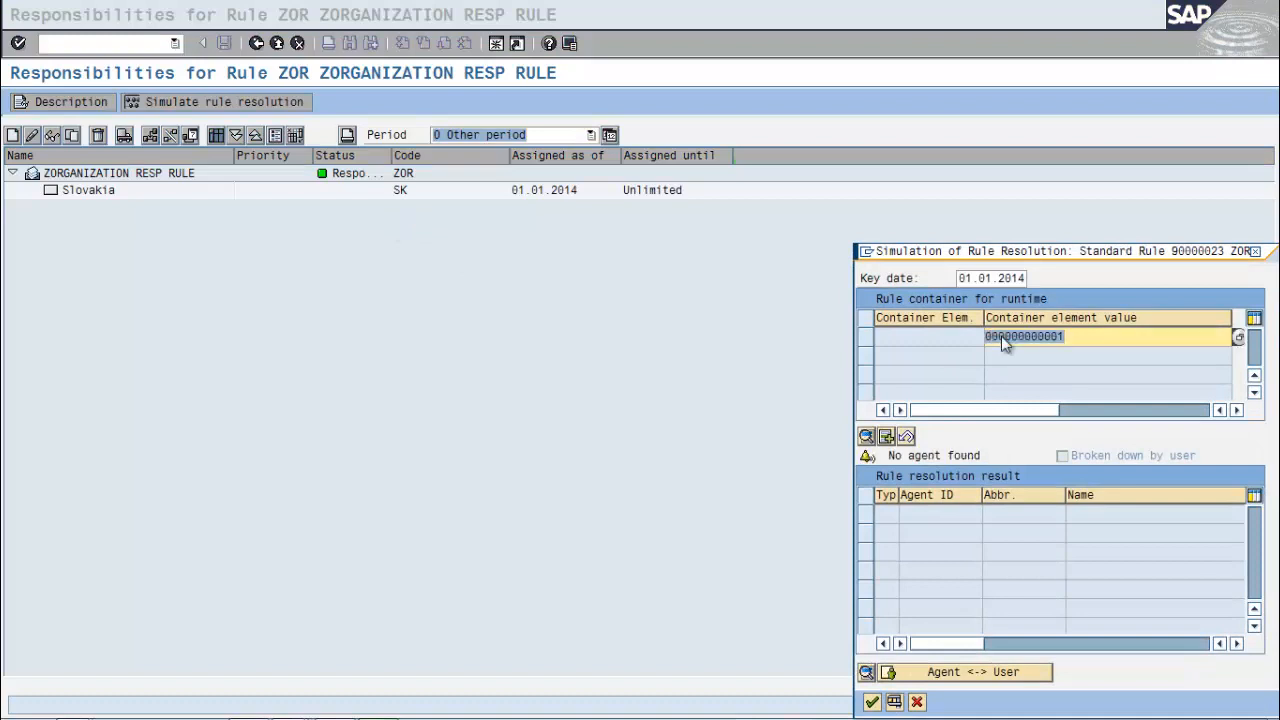
pyautogui.click(1115, 338)
pyautogui.click(1255, 251)
# Inspect the ZORGANIZATION RESP RULE responsibility details and reselect it in the list
pyautogui.click(58, 175)
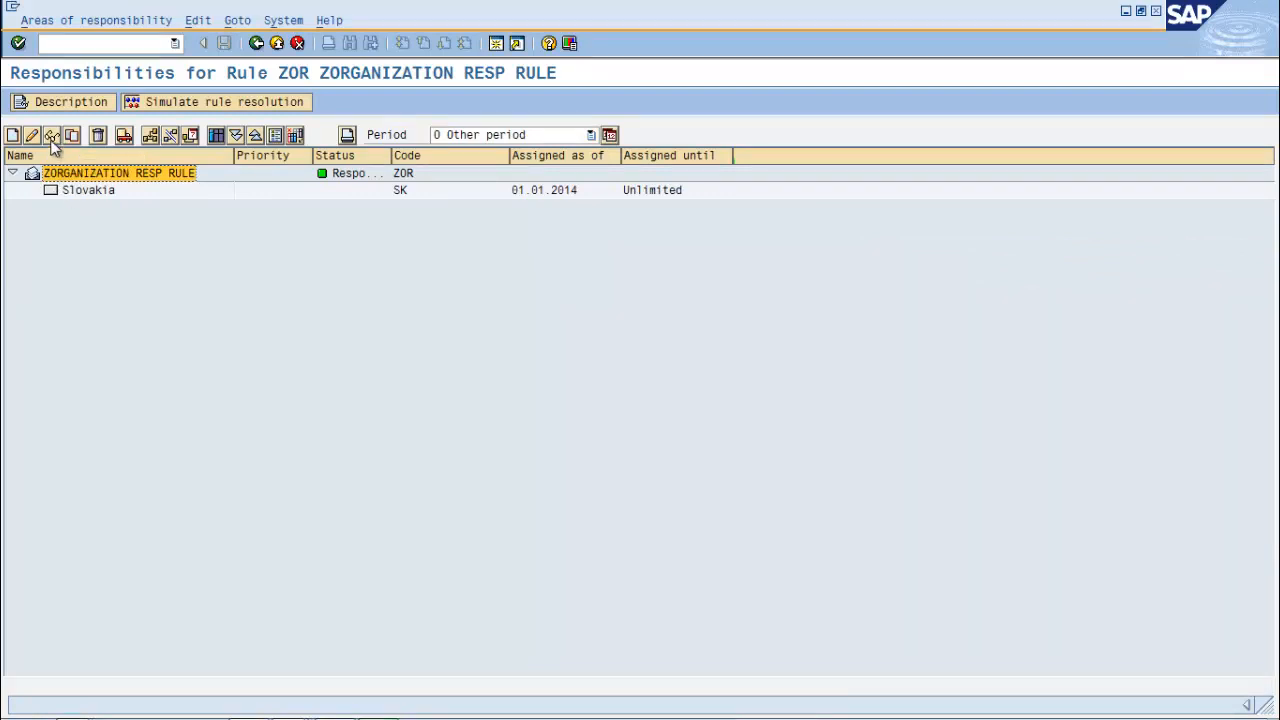
pyautogui.click(53, 138)
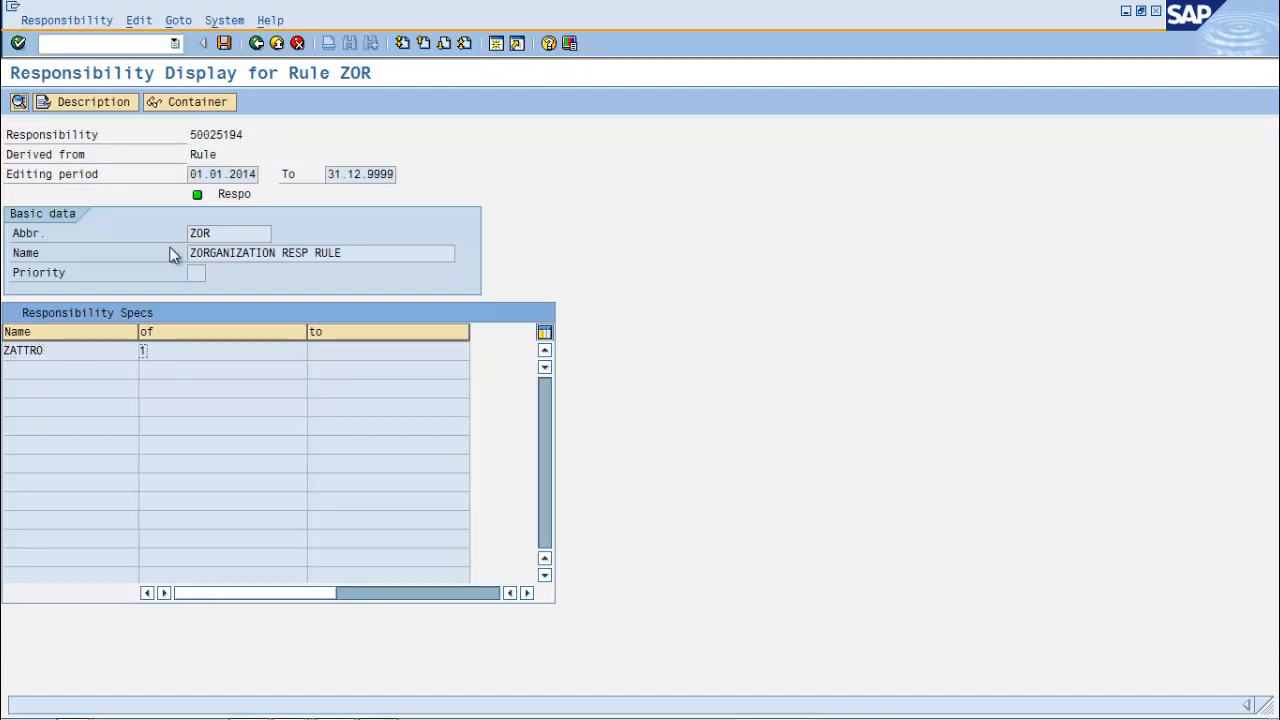
pyautogui.click(256, 47)
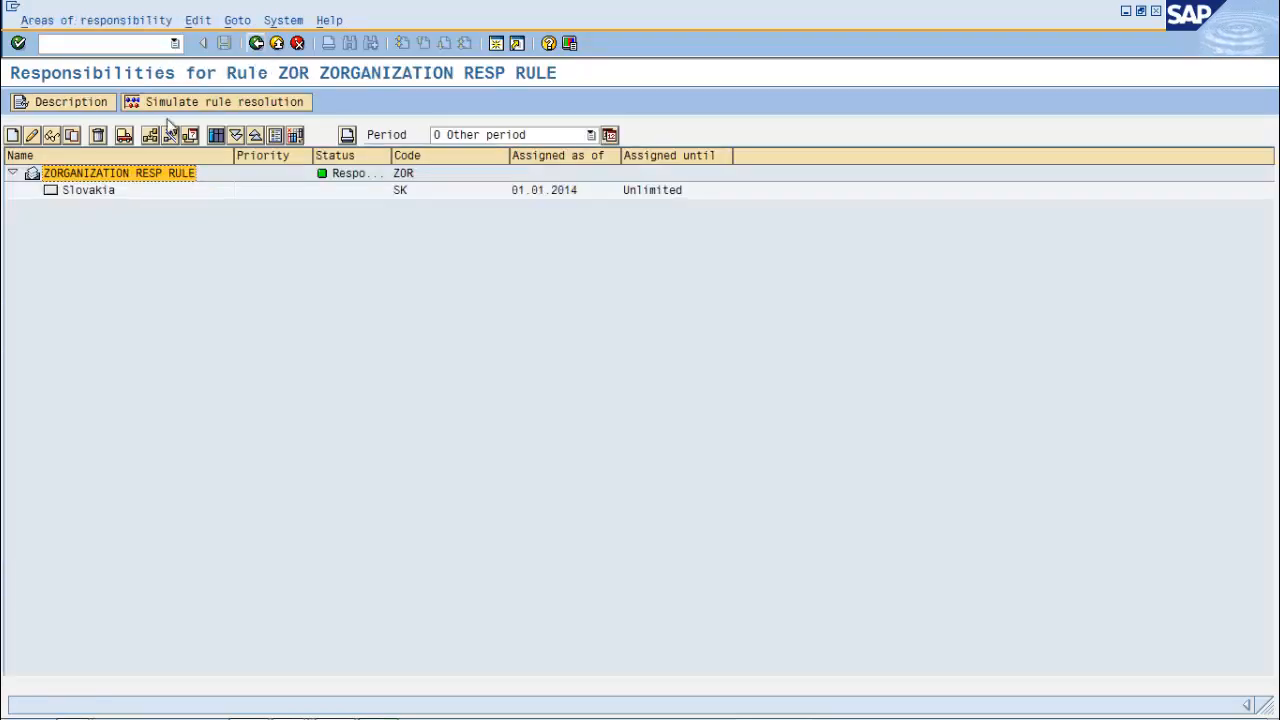
pyautogui.click(88, 191)
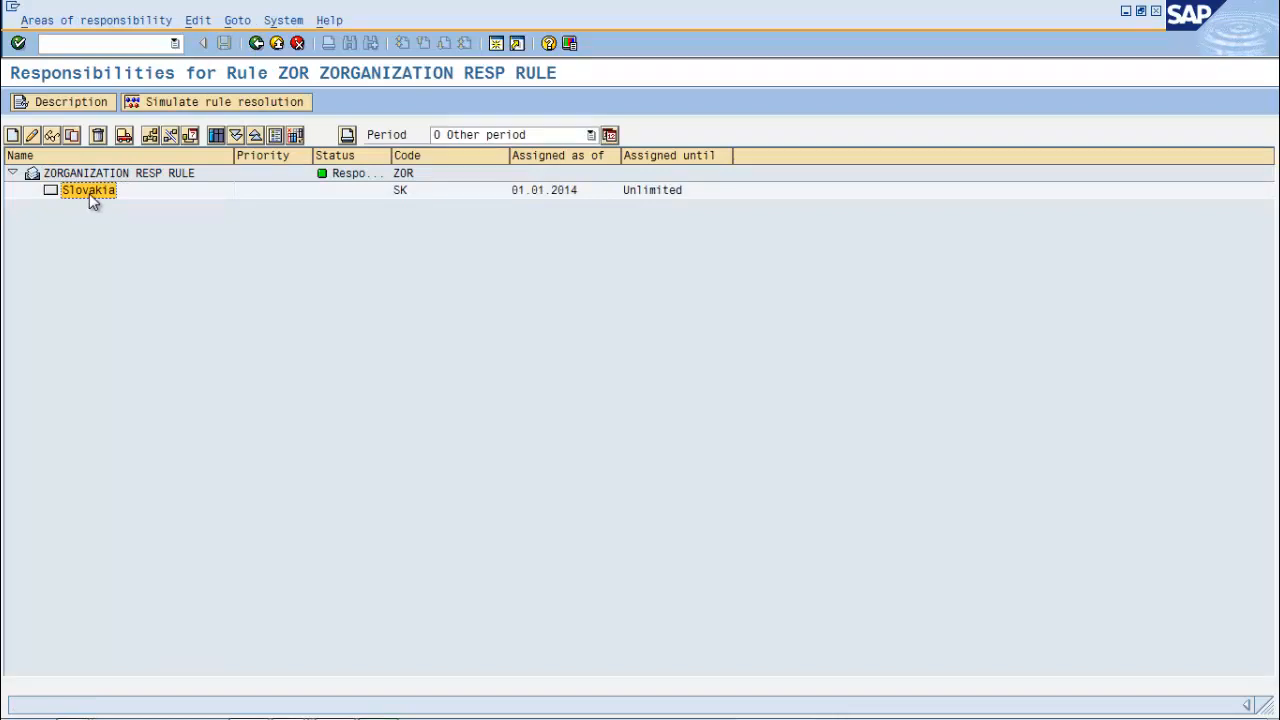
pyautogui.press('Up')
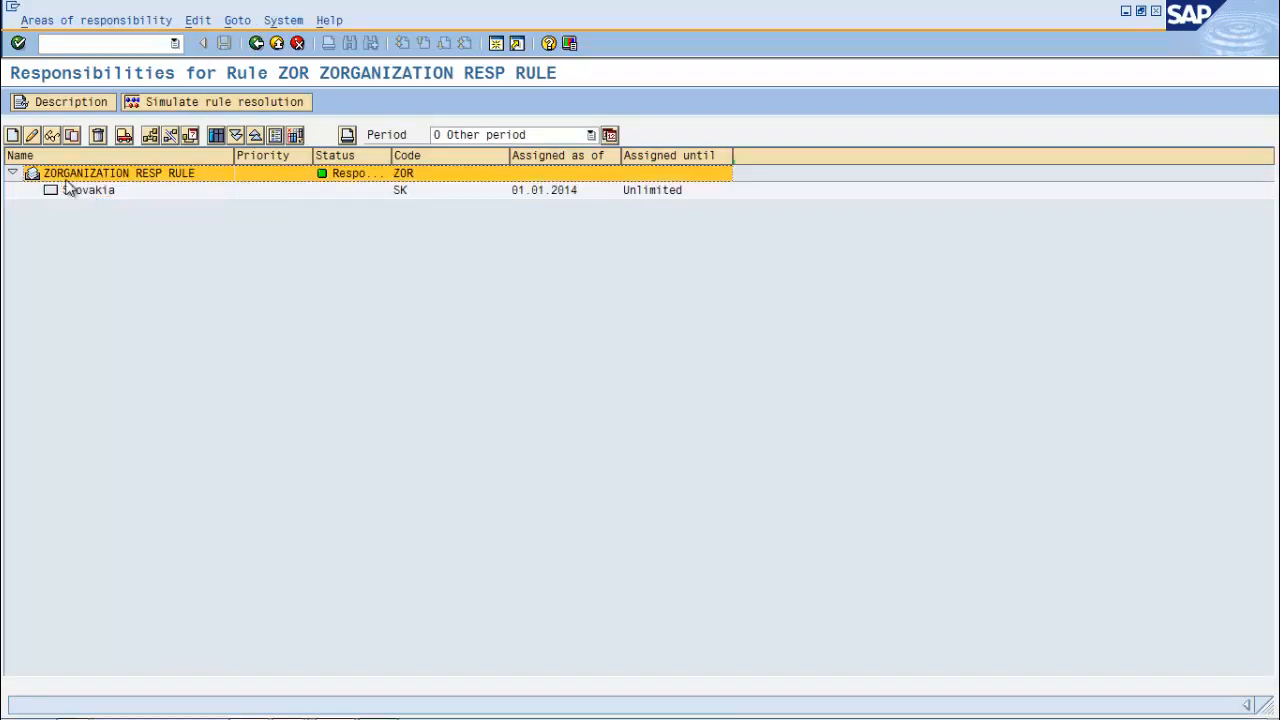
# Simulate values 1 (resolves to Slovakia) and 2 (no agent found), then close the test
pyautogui.click(215, 101)
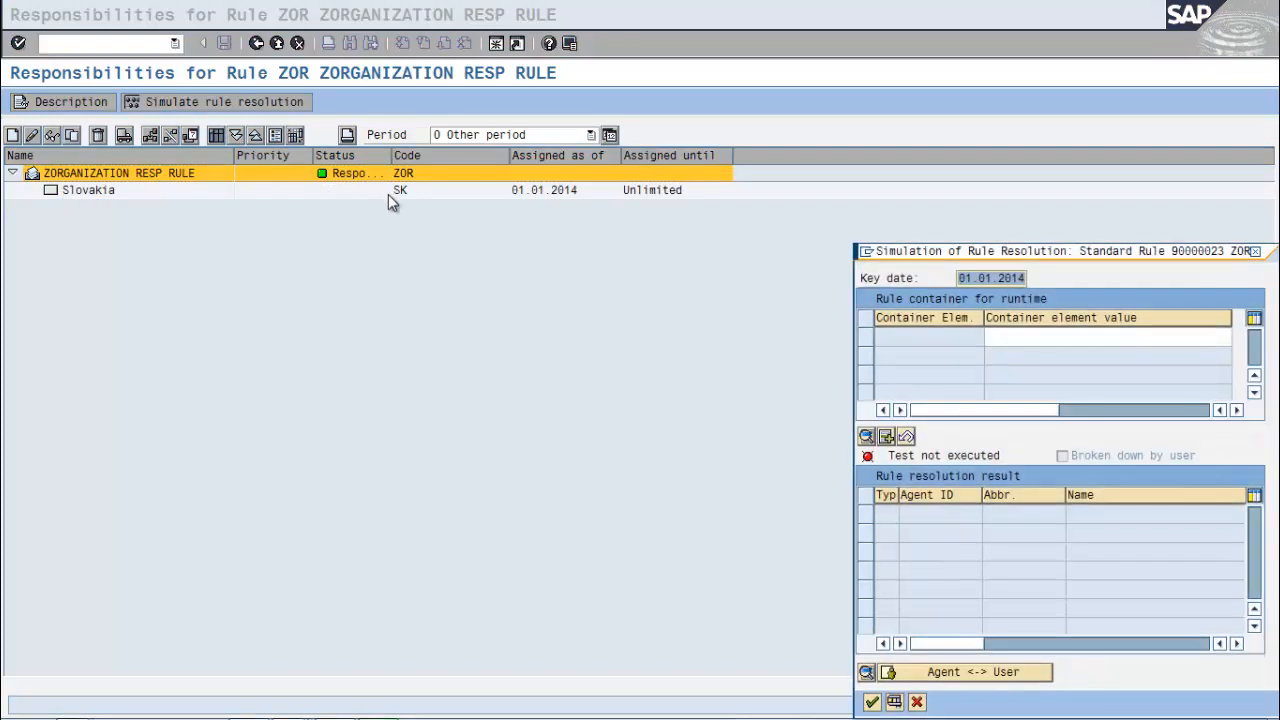
pyautogui.click(1048, 339)
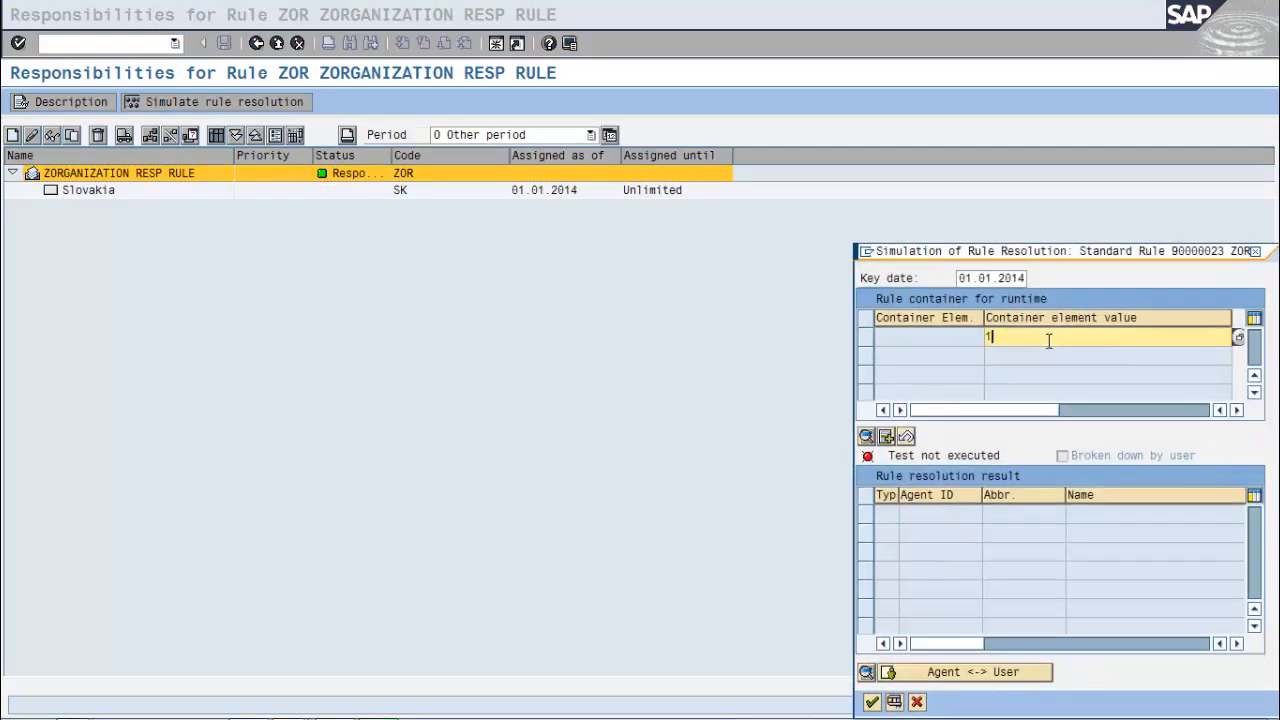
pyautogui.write('1')
pyautogui.press('Return')
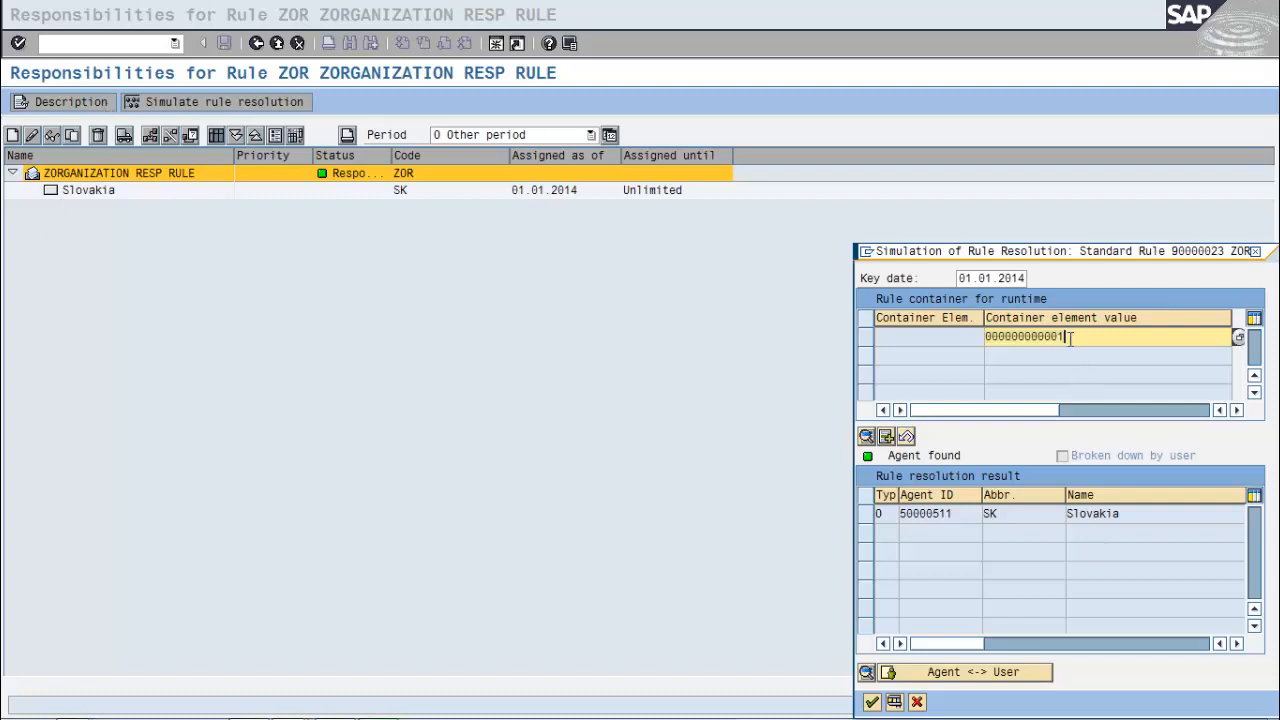
pyautogui.press('BackSpace')
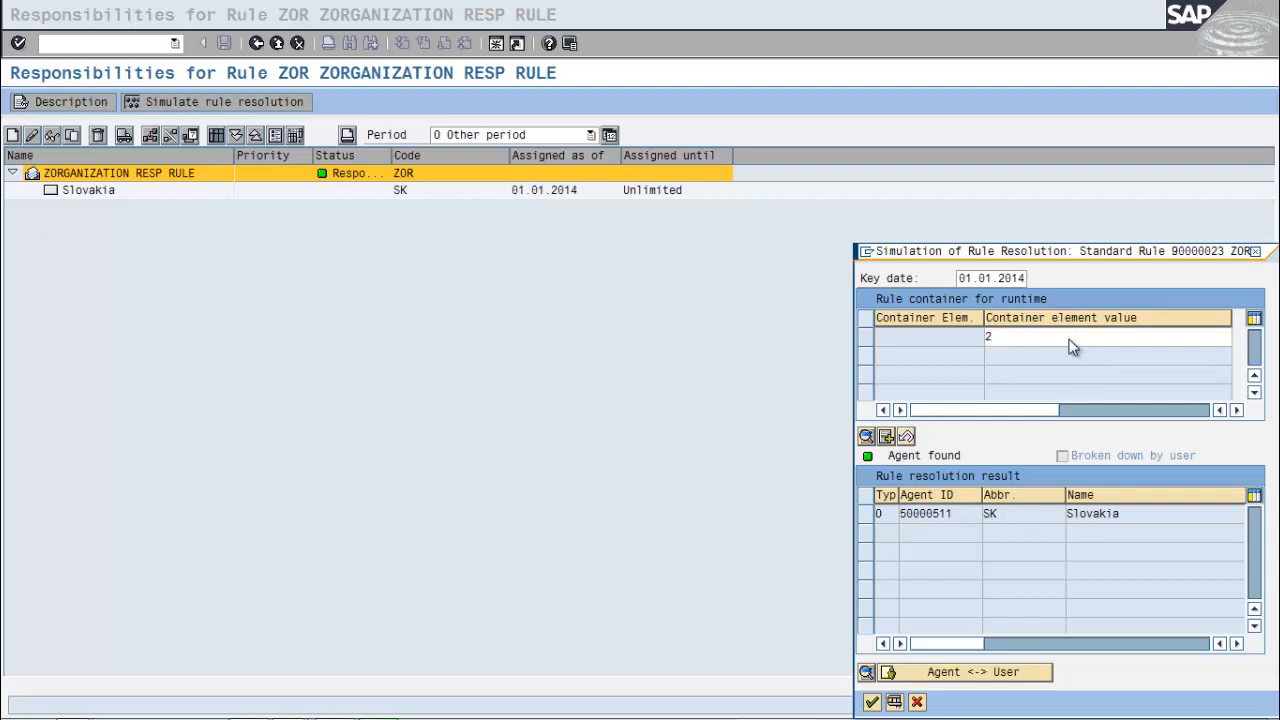
pyautogui.press('Return')
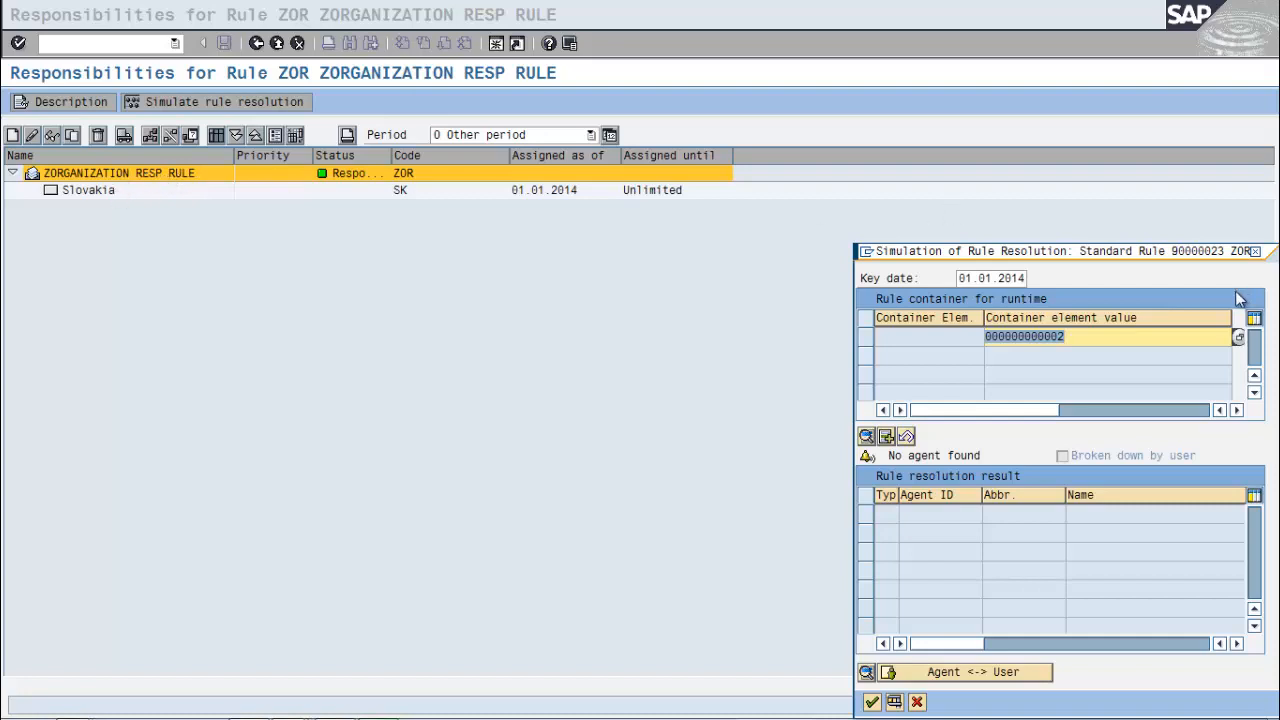
pyautogui.click(1258, 252)
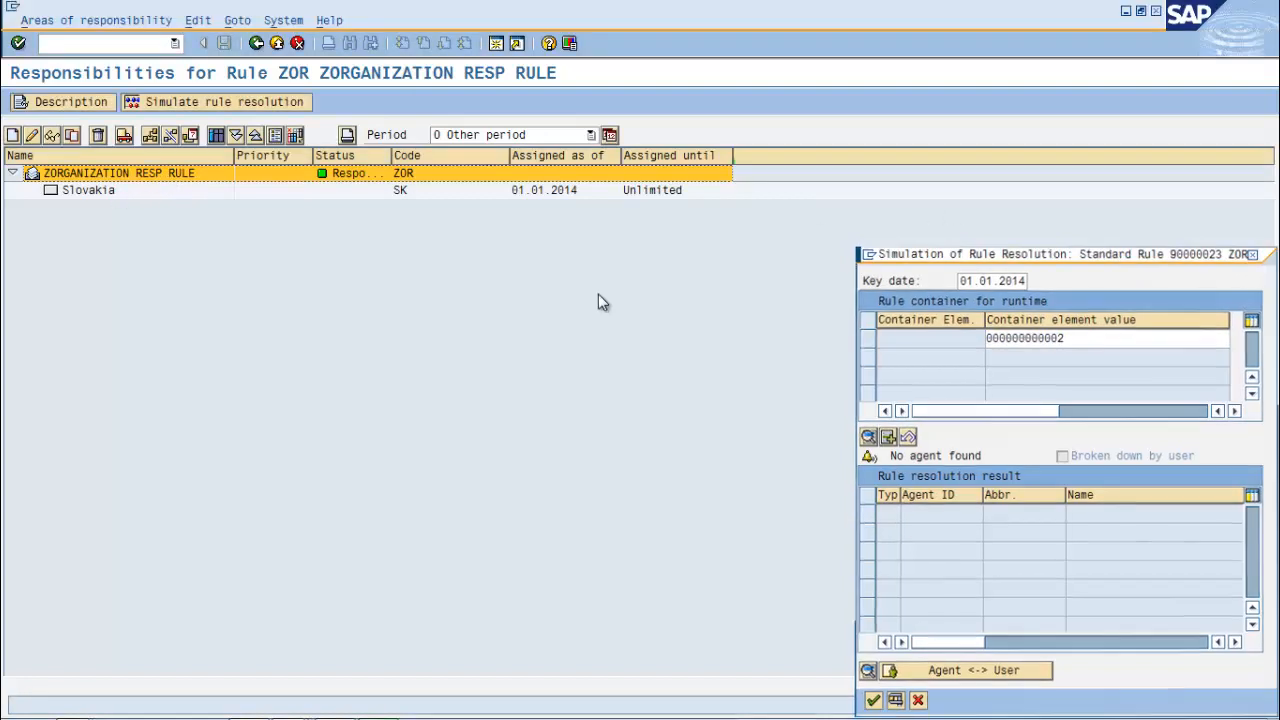
# Copy the ZORGANIZATION RESP RULE responsibility
pyautogui.click(60, 177)
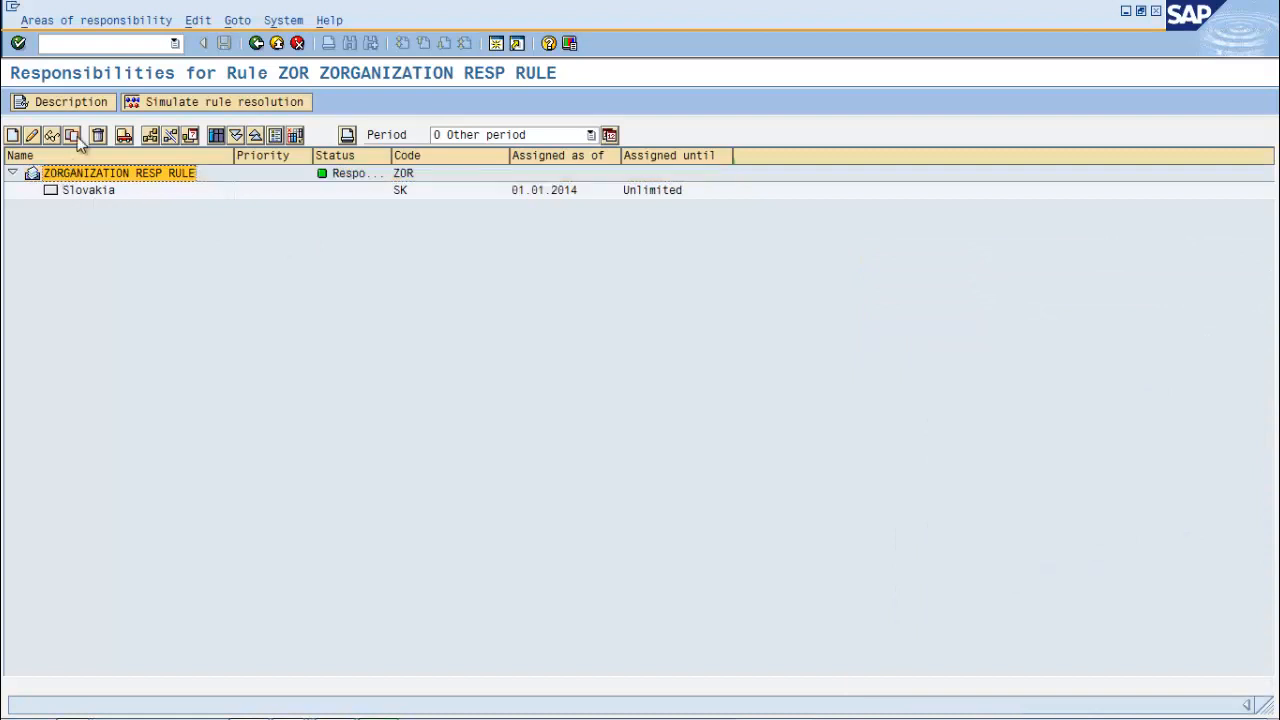
pyautogui.click(73, 136)
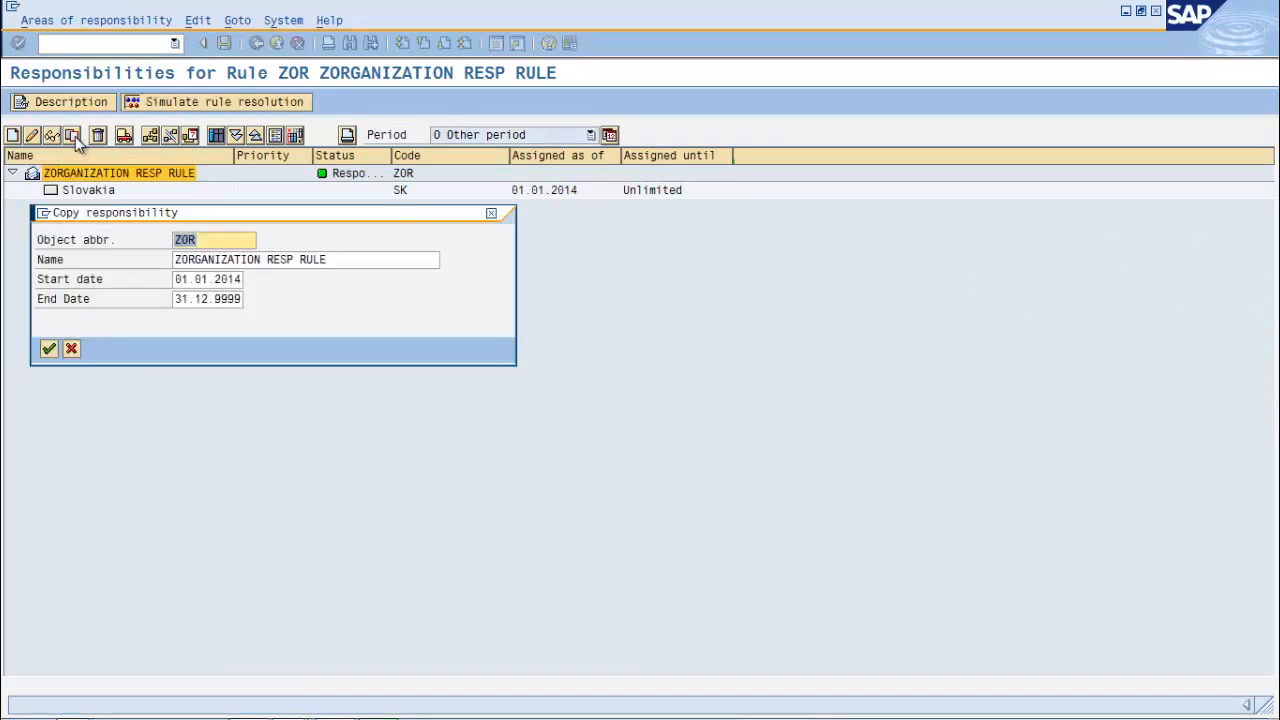
pyautogui.click(50, 350)
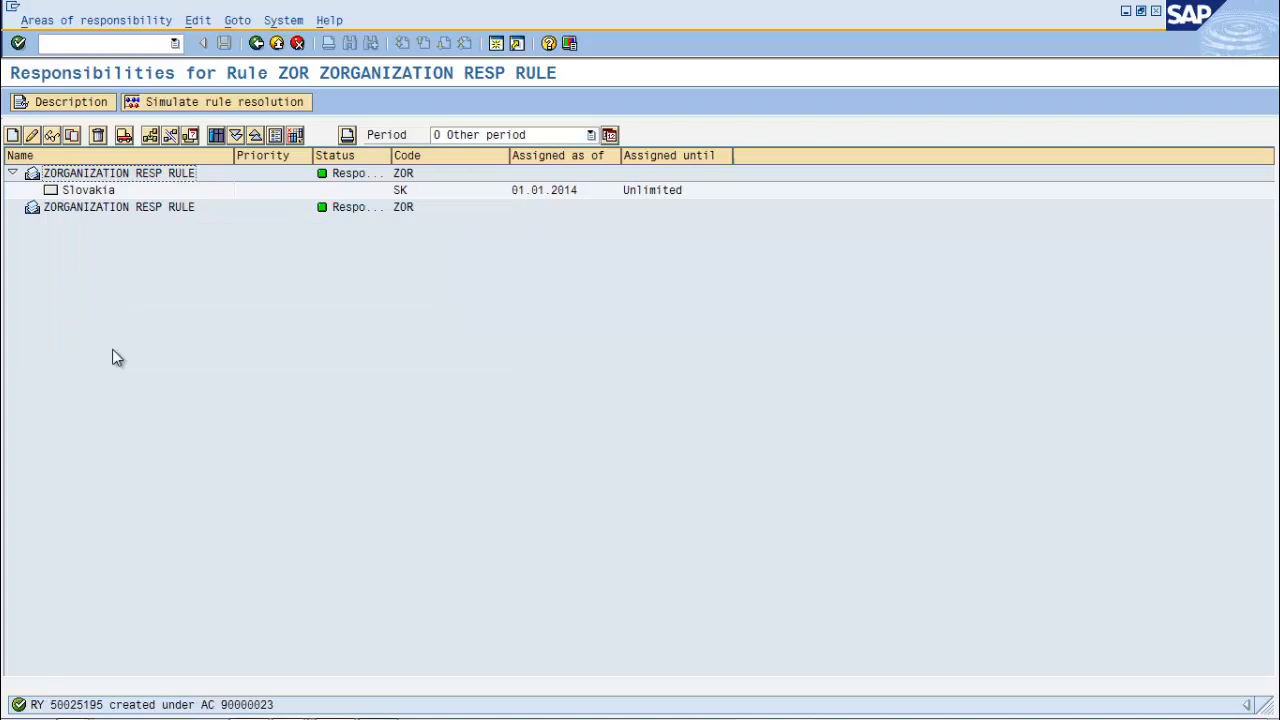
# Change the copy's ZATTRO value to 2, save it, and return to the list
pyautogui.click(57, 211)
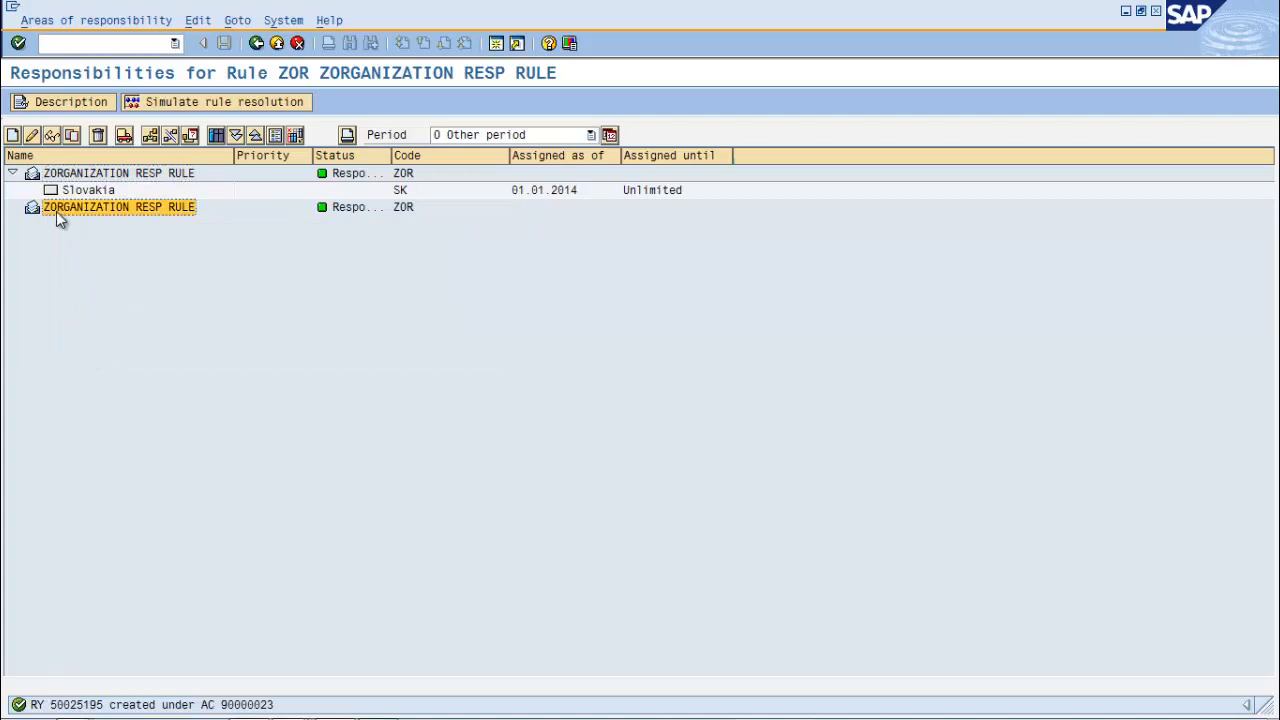
pyautogui.click(31, 135)
pyautogui.click(242, 350)
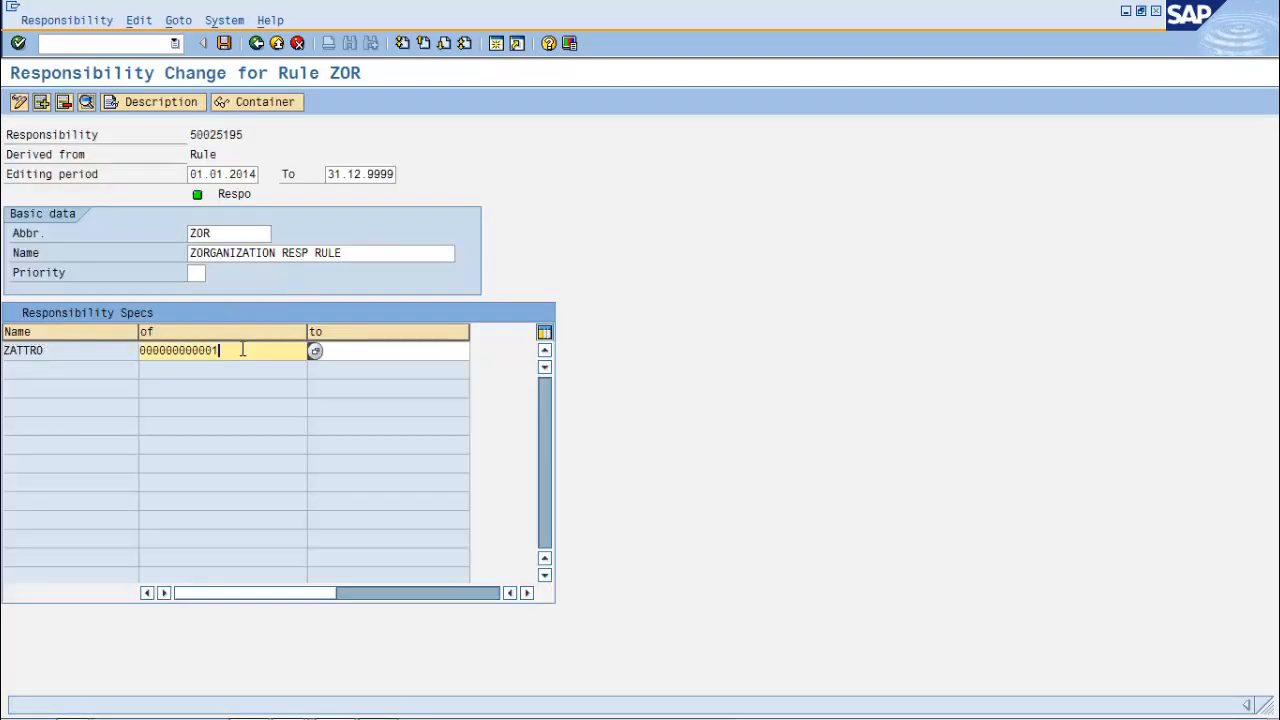
pyautogui.hotkey('shift', 'Home')
pyautogui.press('Delete')
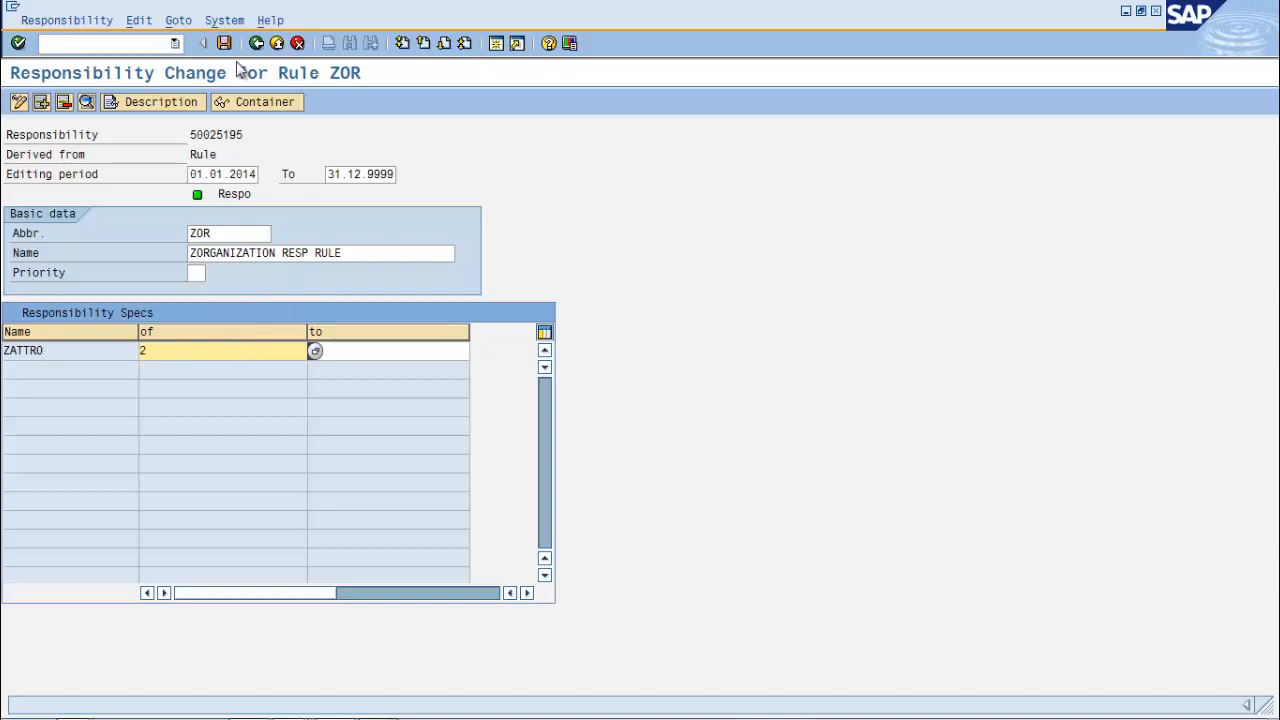
pyautogui.click(224, 43)
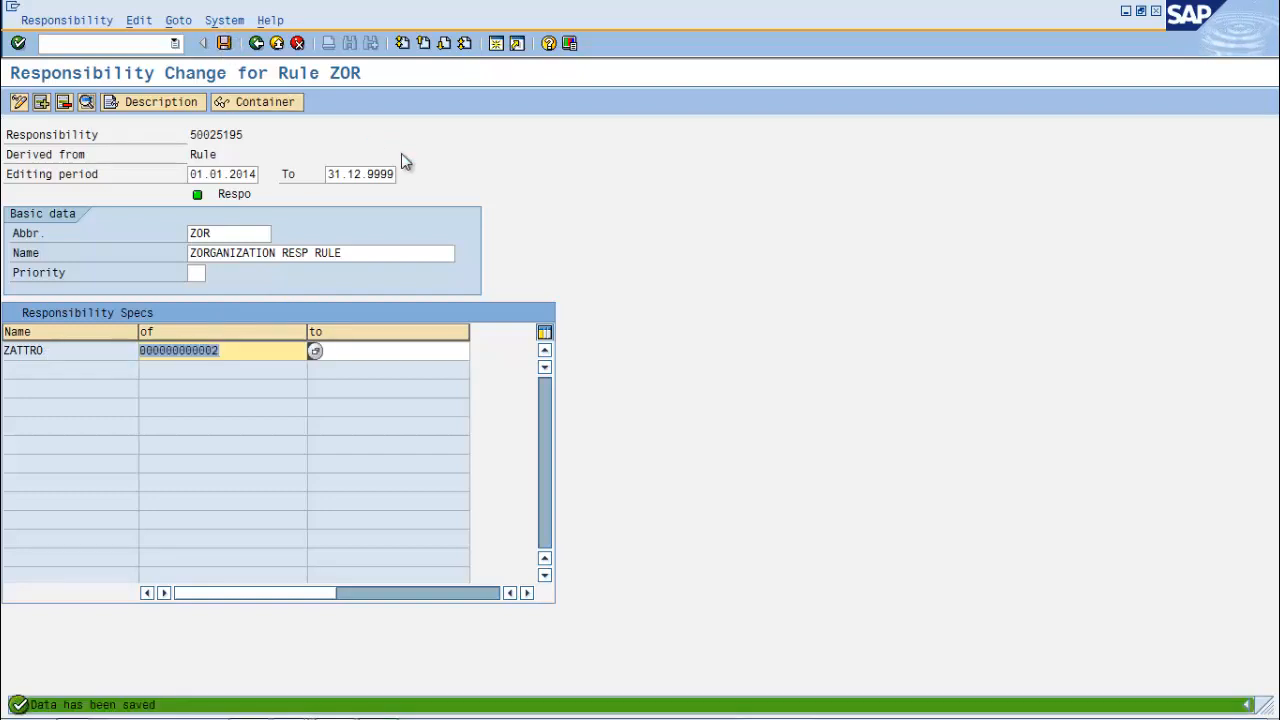
pyautogui.click(256, 44)
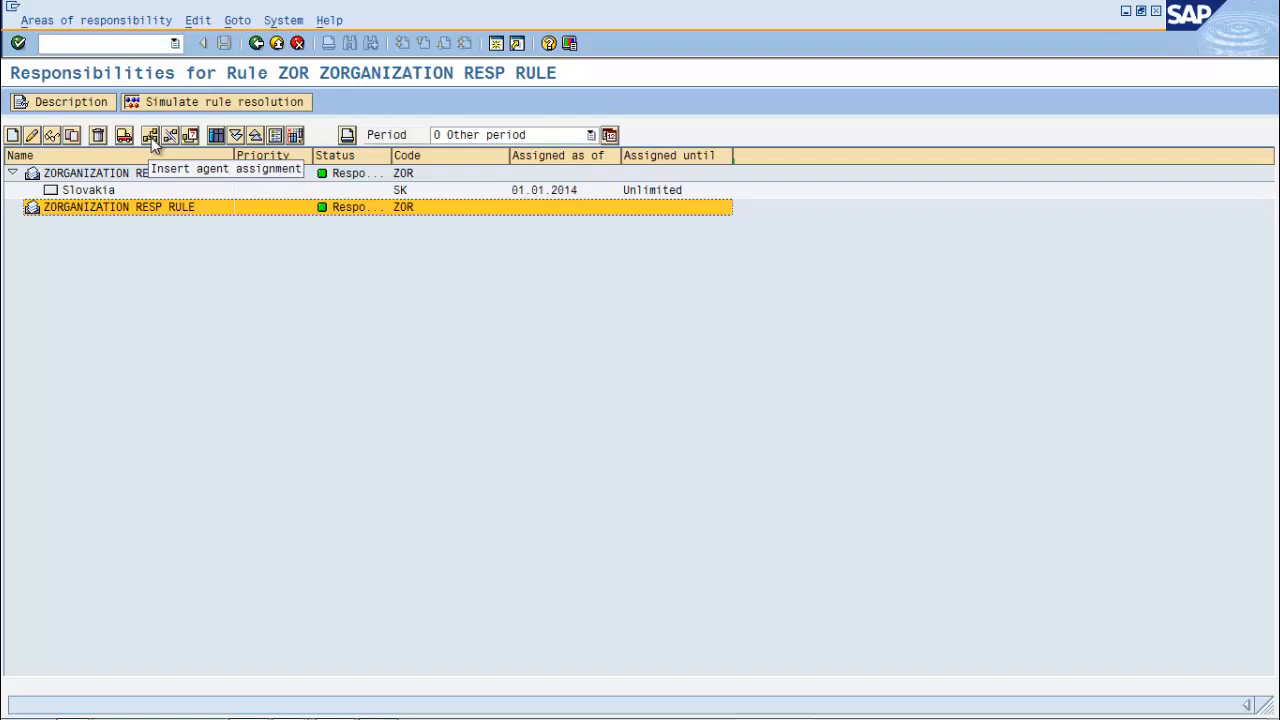
# Assign organizational unit AR Argentina to the copied responsibility, valid 01.01.2014–31.12.9999
pyautogui.click(151, 137)
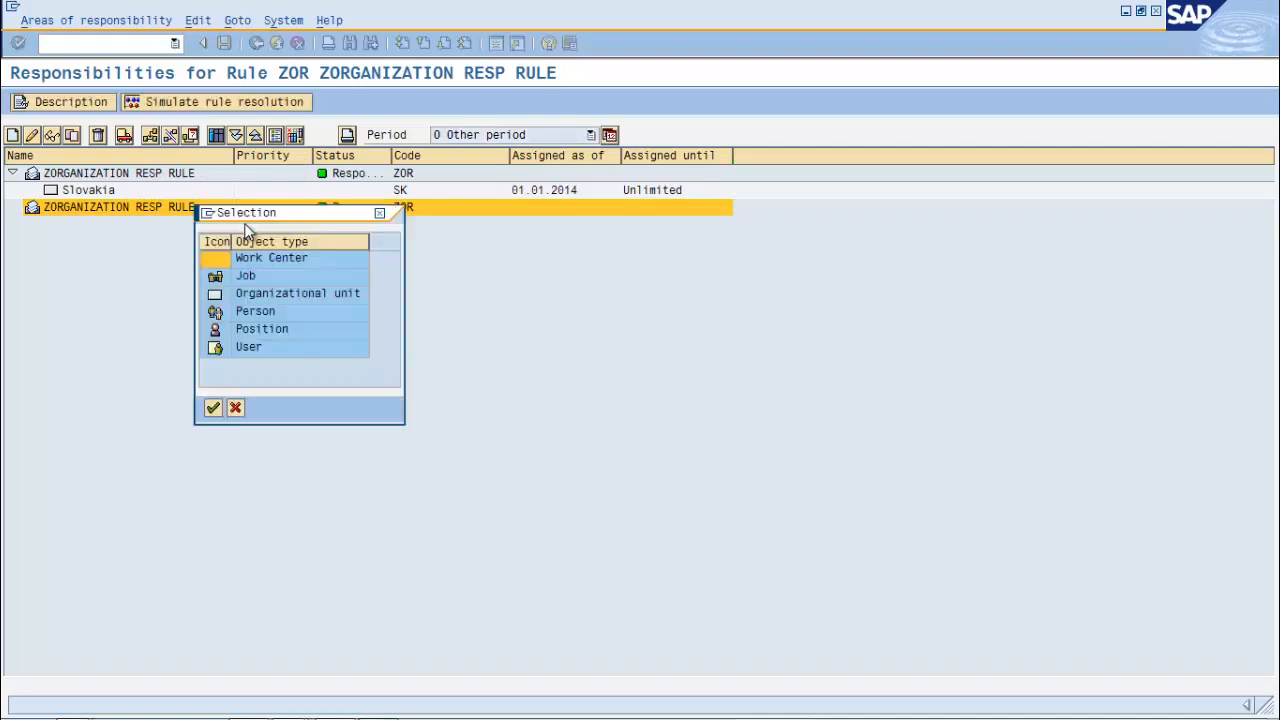
pyautogui.click(279, 292)
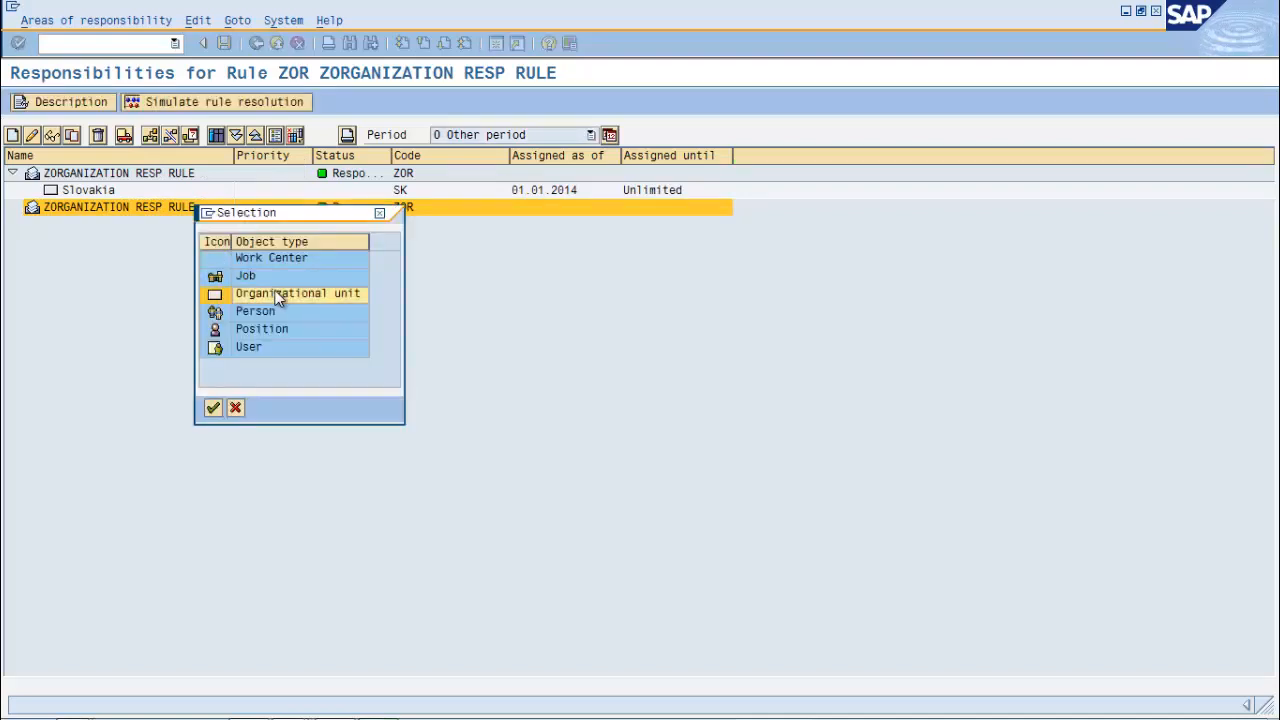
pyautogui.click(212, 408)
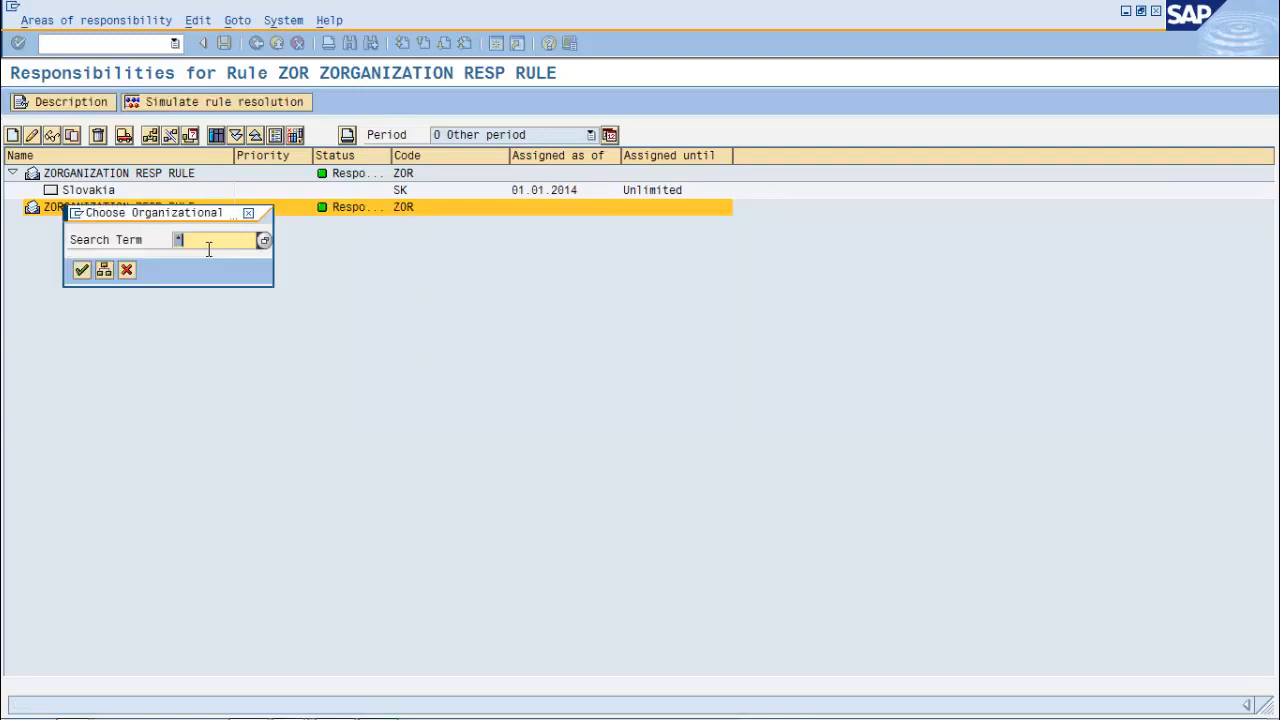
pyautogui.click(83, 271)
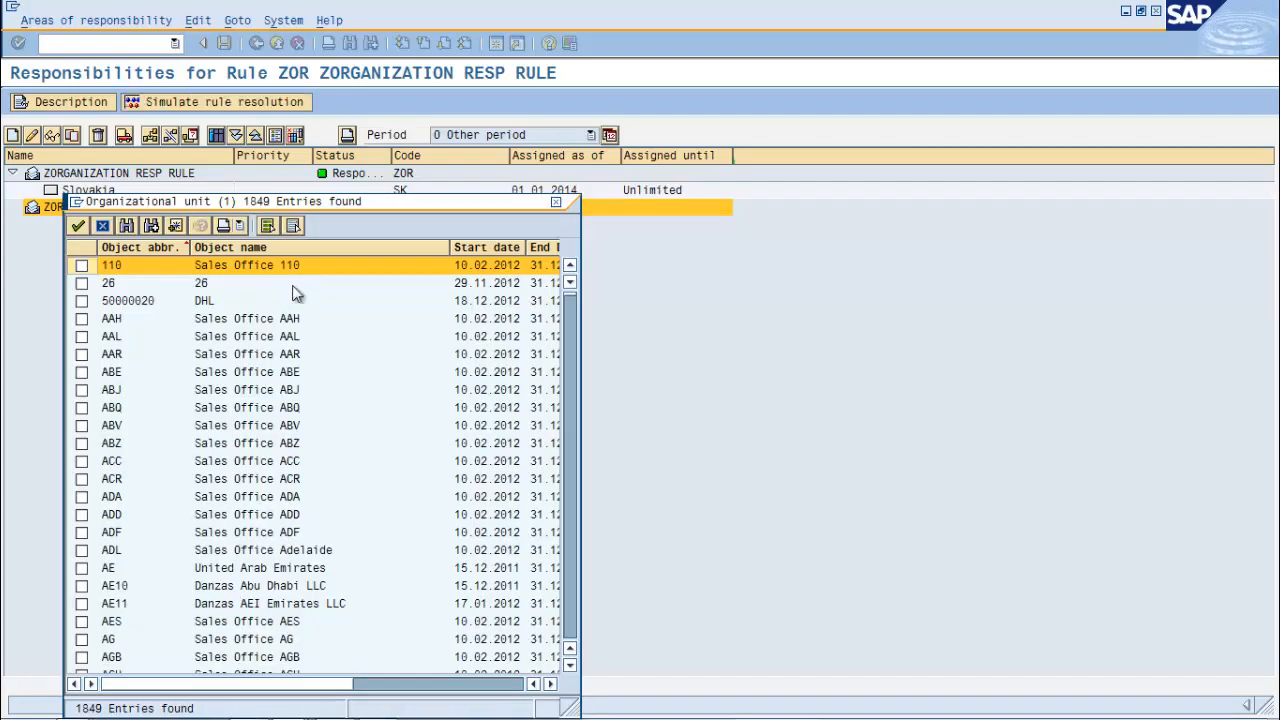
pyautogui.click(313, 375)
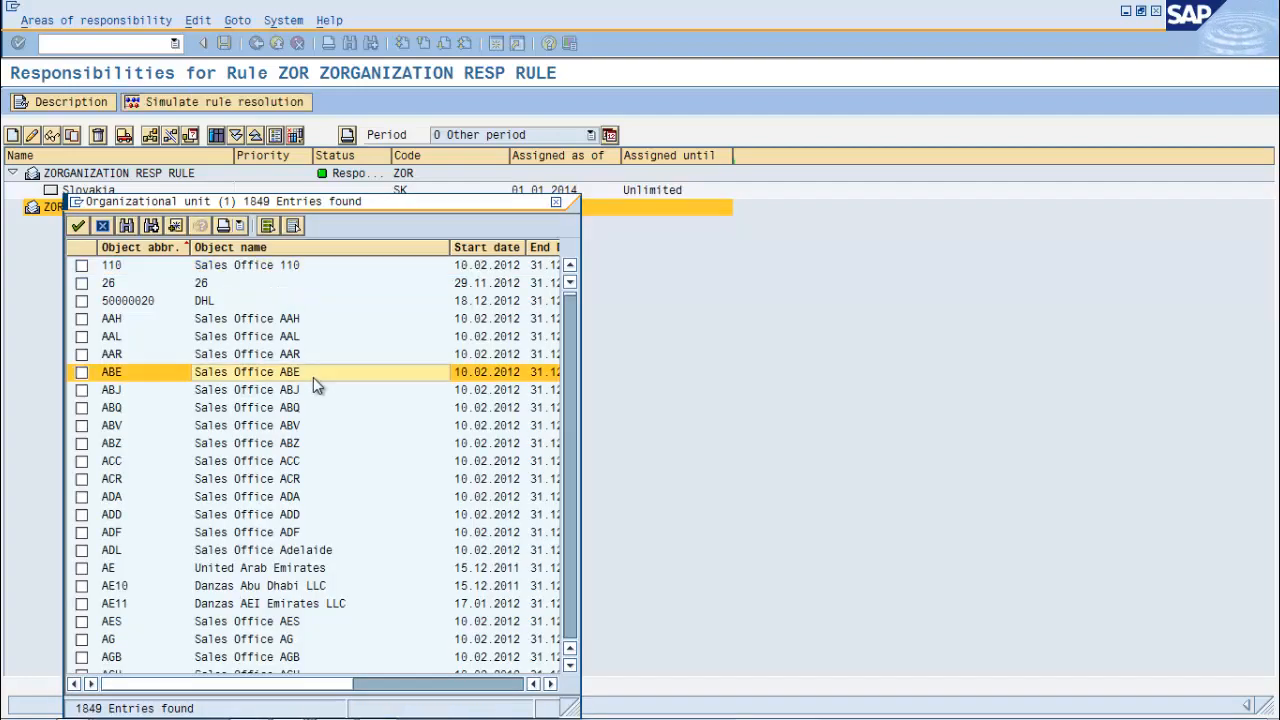
pyautogui.scroll(-2, 340, 385)
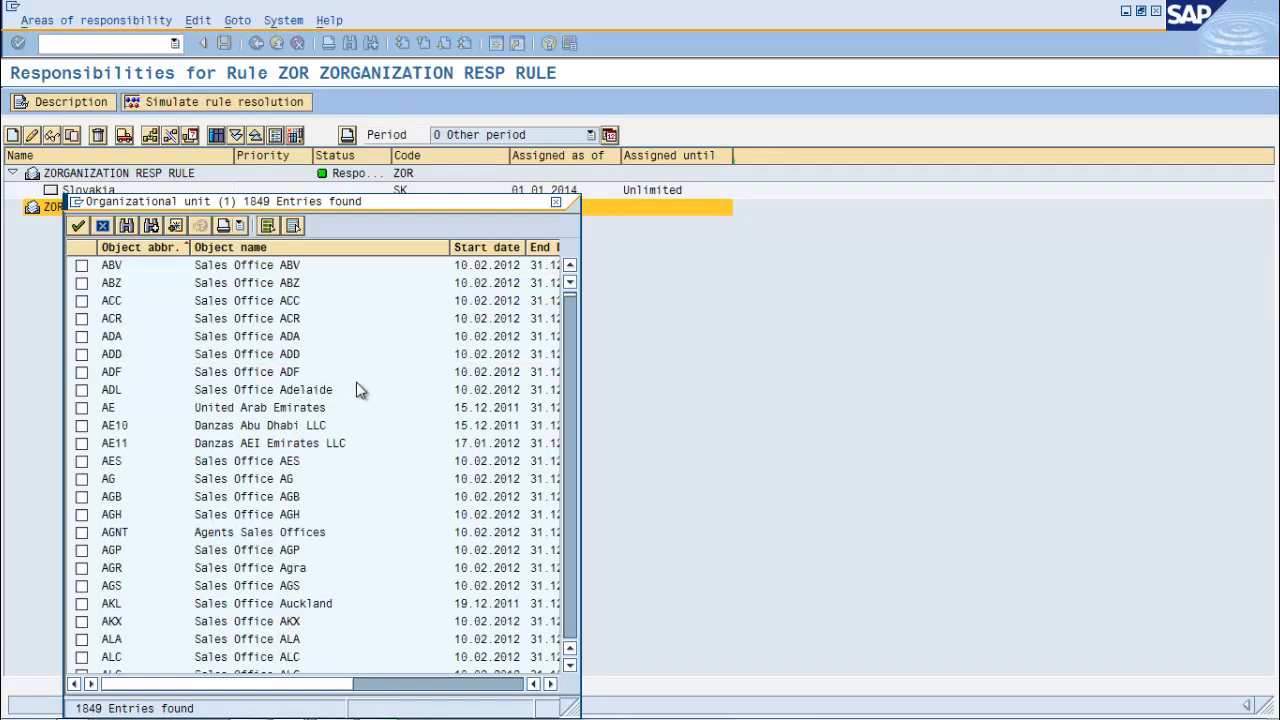
pyautogui.scroll(-10, 360, 390)
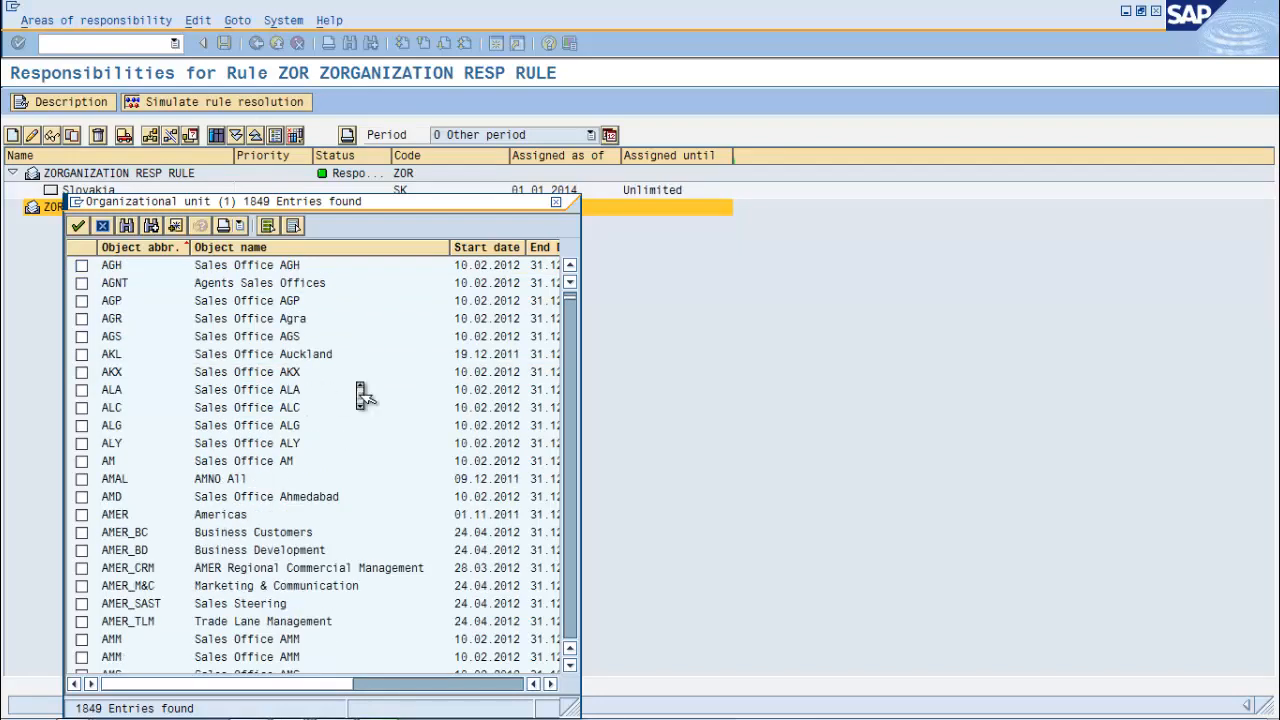
pyautogui.scroll(-3, 360, 390)
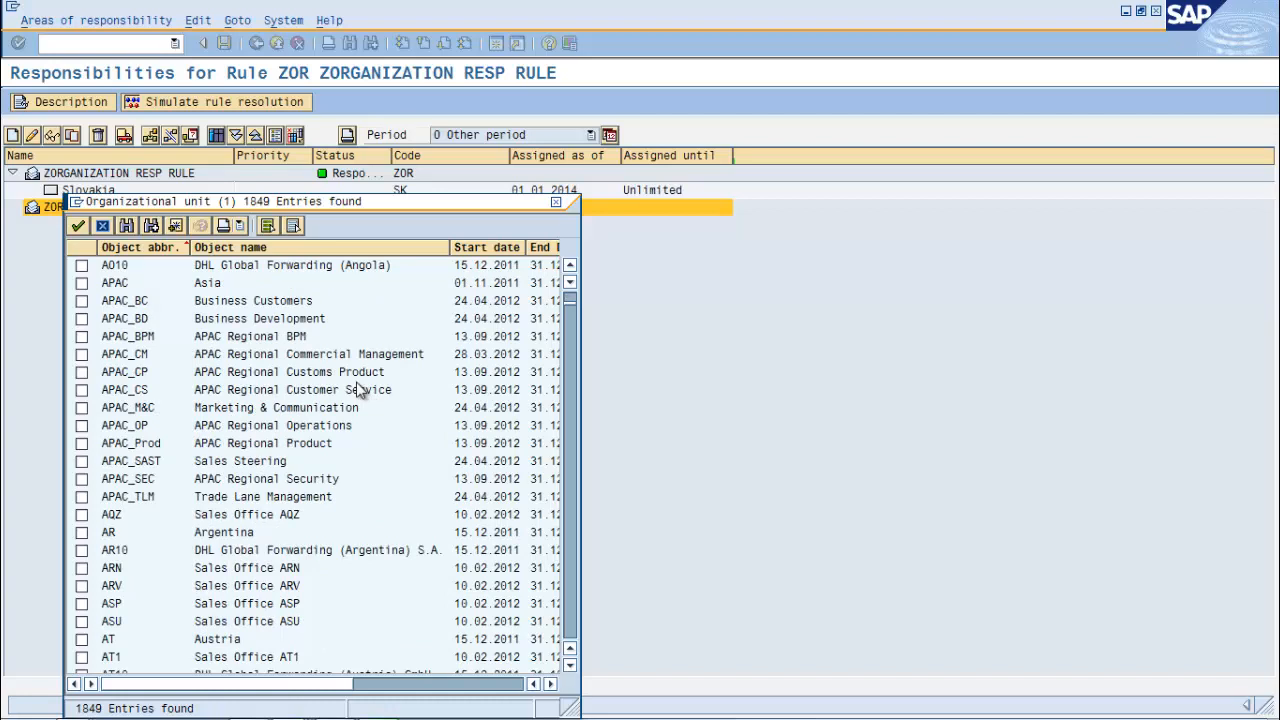
pyautogui.scroll(-3, 360, 390)
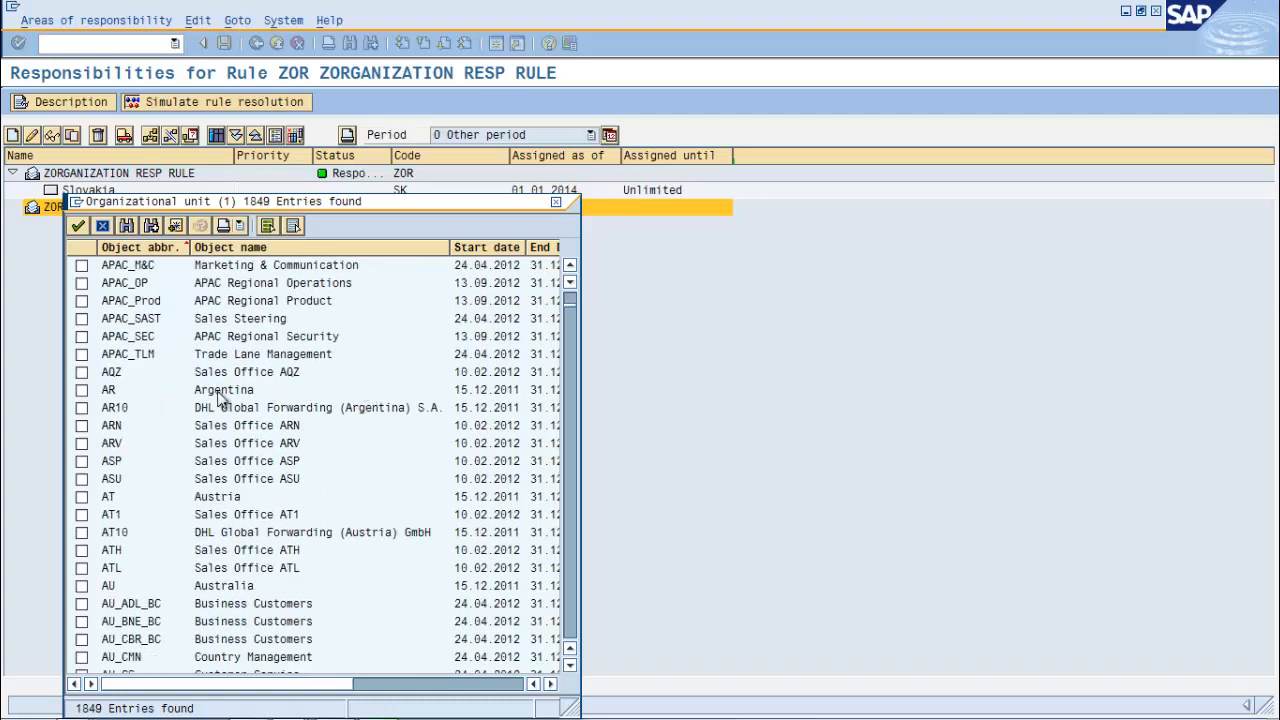
pyautogui.click(82, 390)
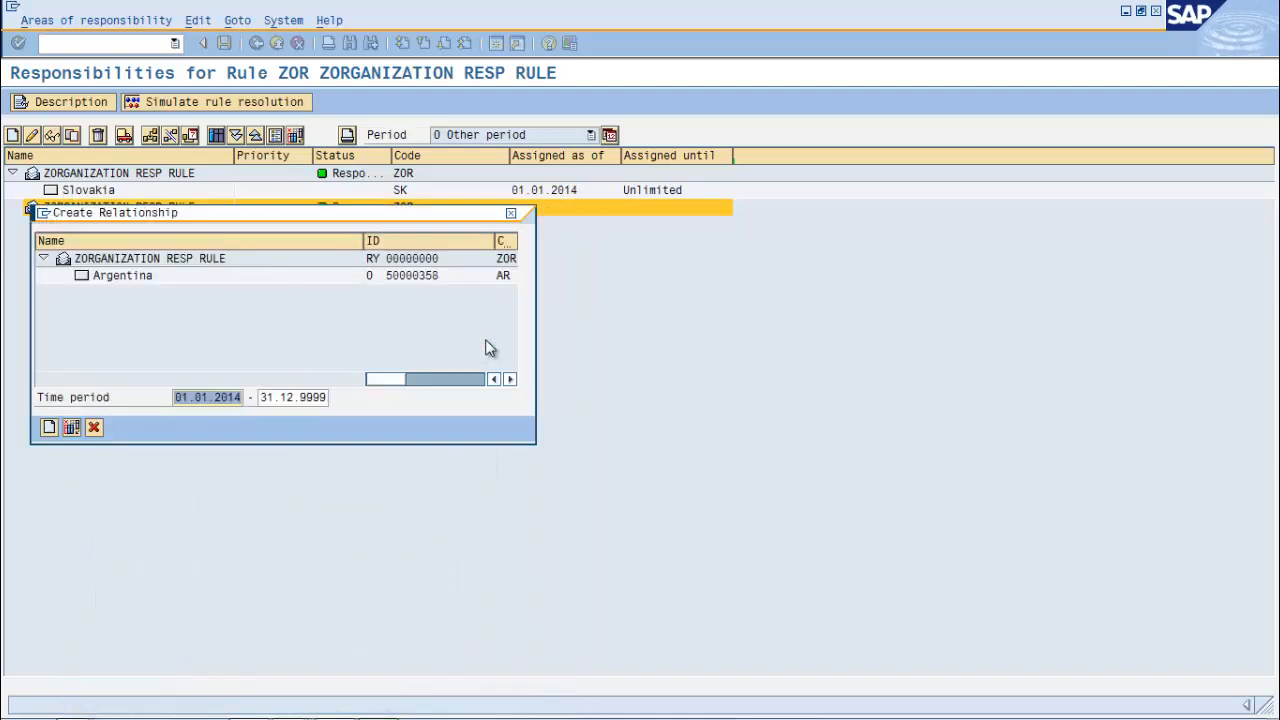
pyautogui.click(48, 427)
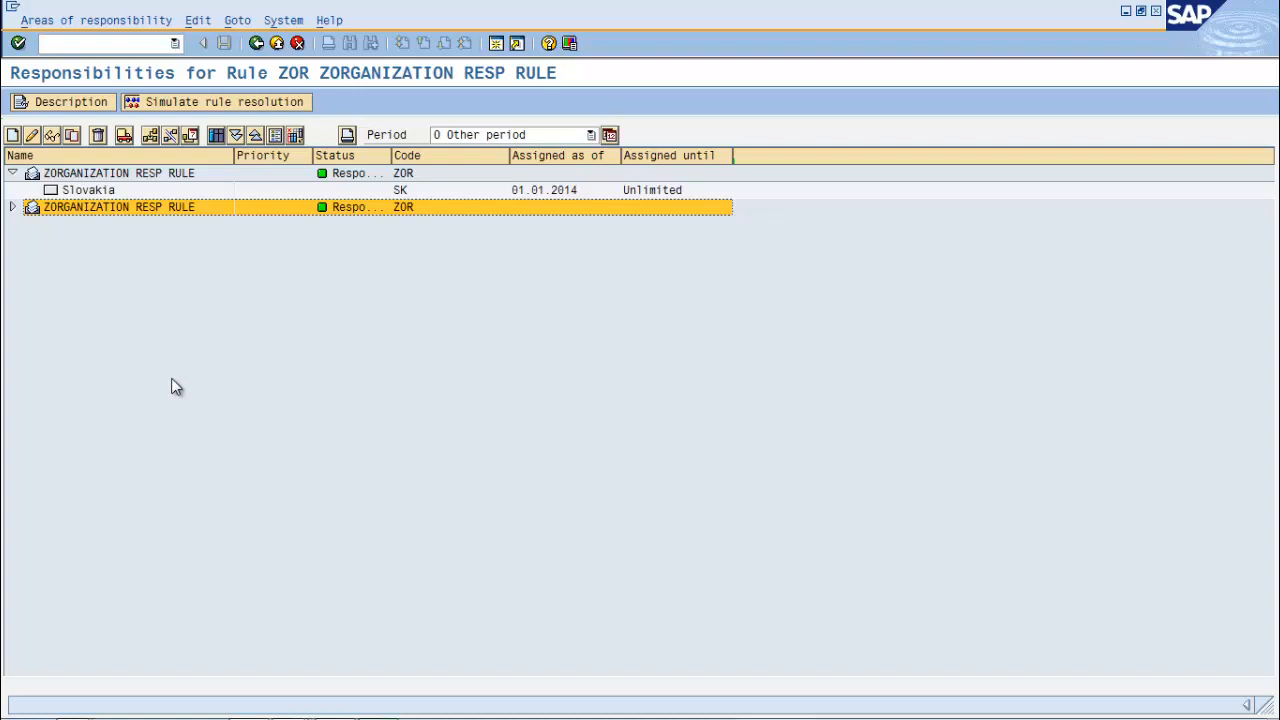
# Expand the second responsibility and simulate values 1 and 2, confirming 2 resolves to Argentina
pyautogui.click(12, 207)
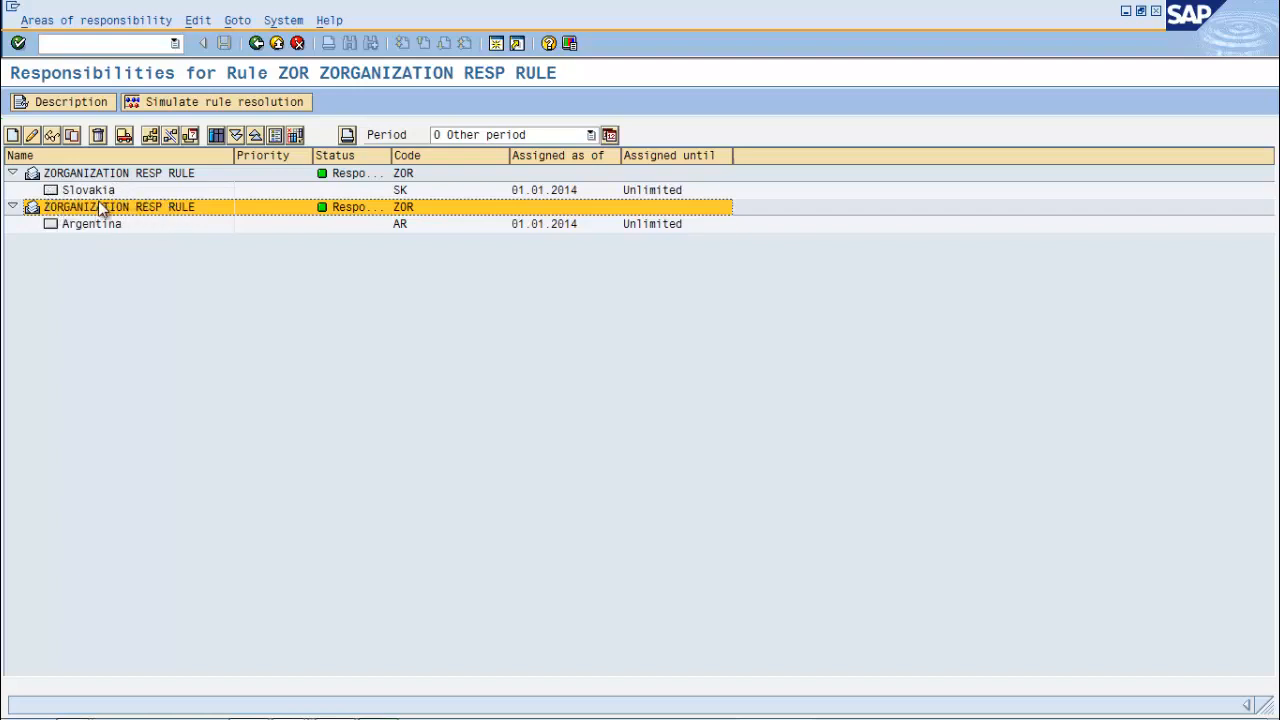
pyautogui.click(187, 104)
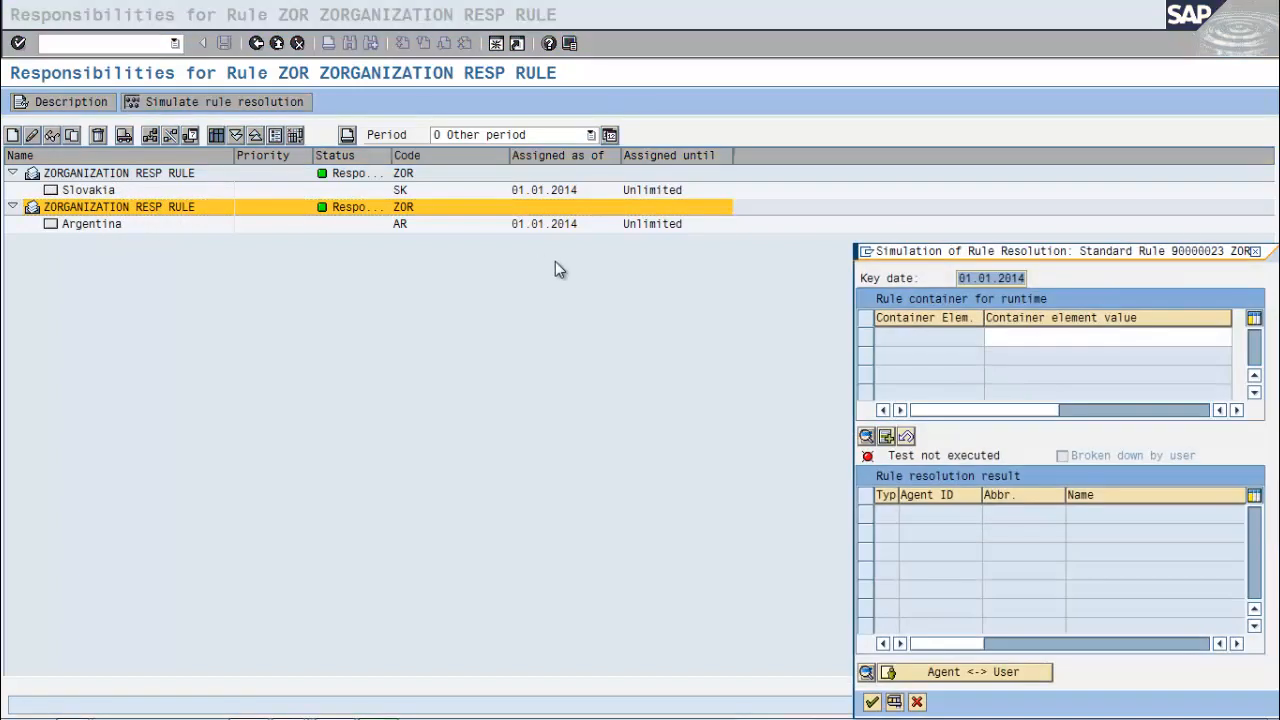
pyautogui.click(1078, 337)
pyautogui.write('1')
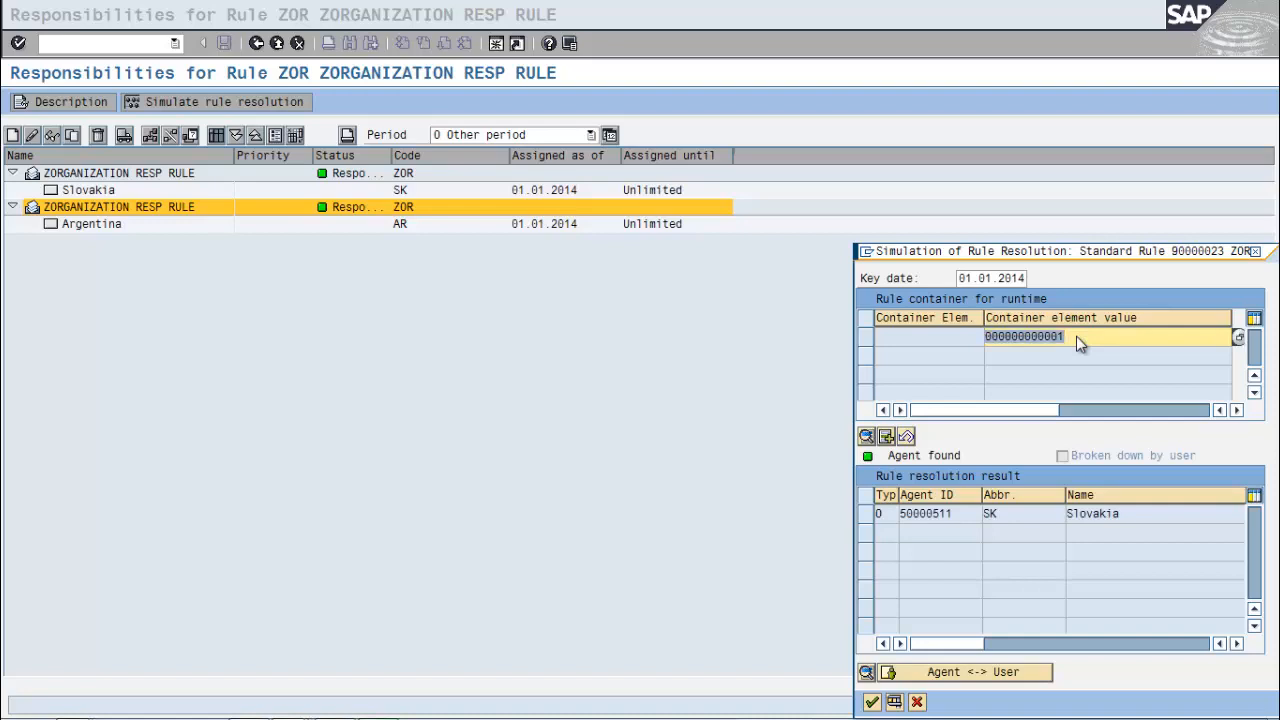
pyautogui.write('2')
pyautogui.press('Return')
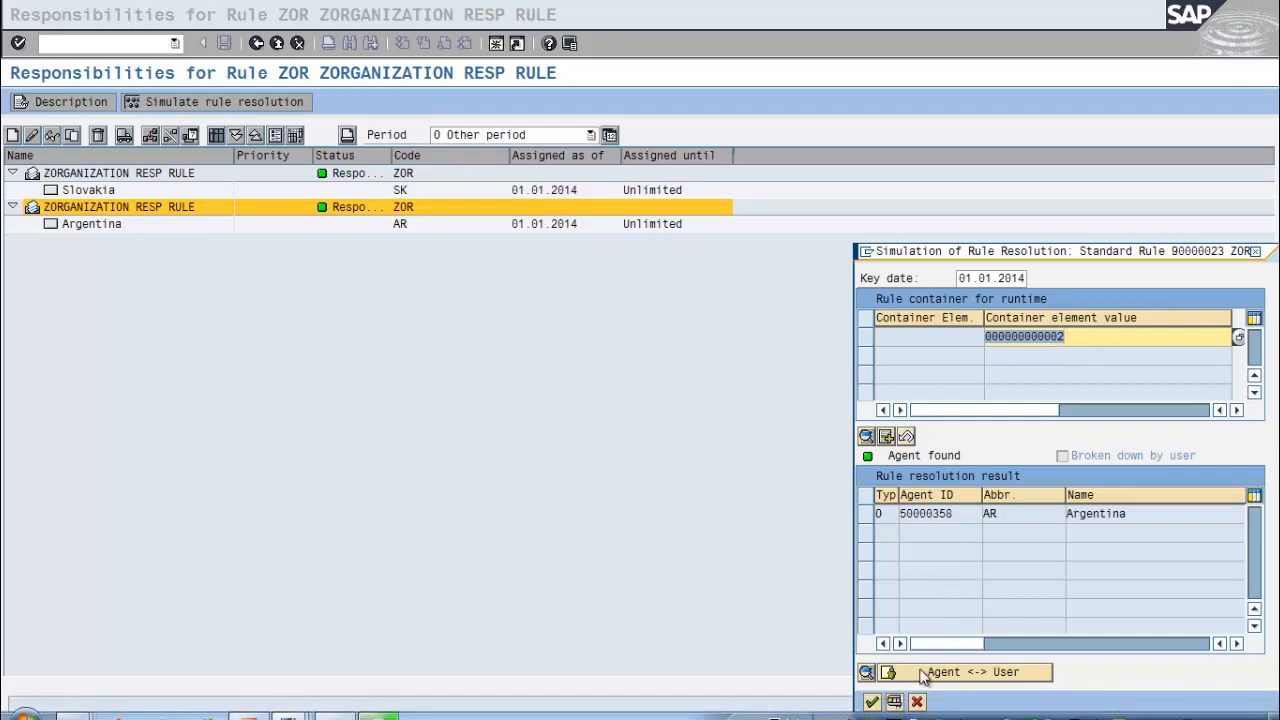
pyautogui.click(918, 702)
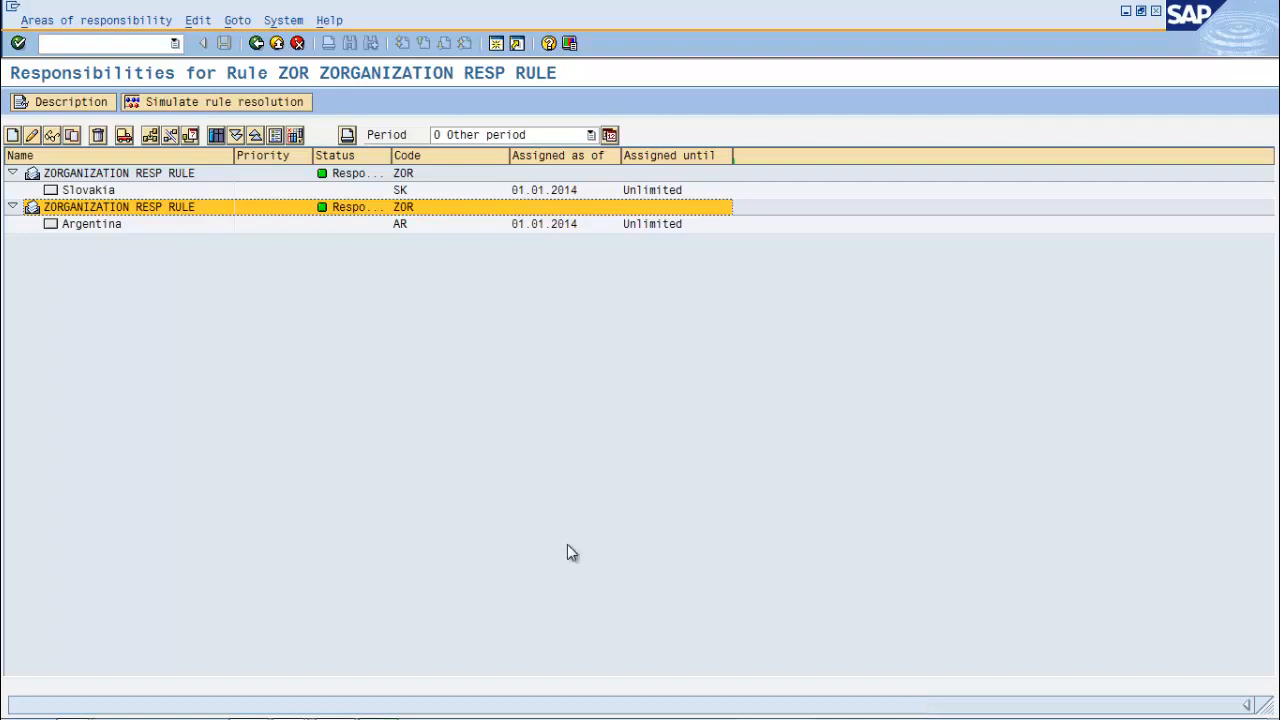
# Start the org data profile wizard with profile ZTESTodp and description 'ORG DET PROFILE'
pyautogui.click(257, 44)
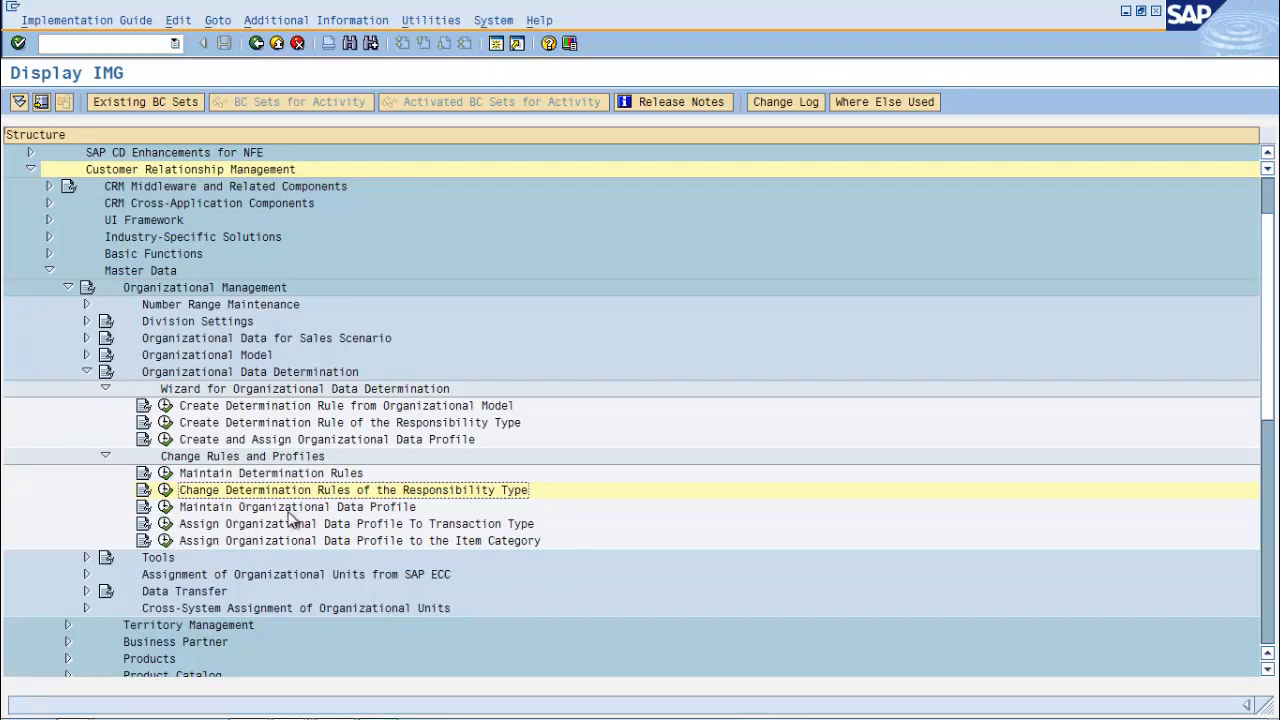
pyautogui.click(166, 441)
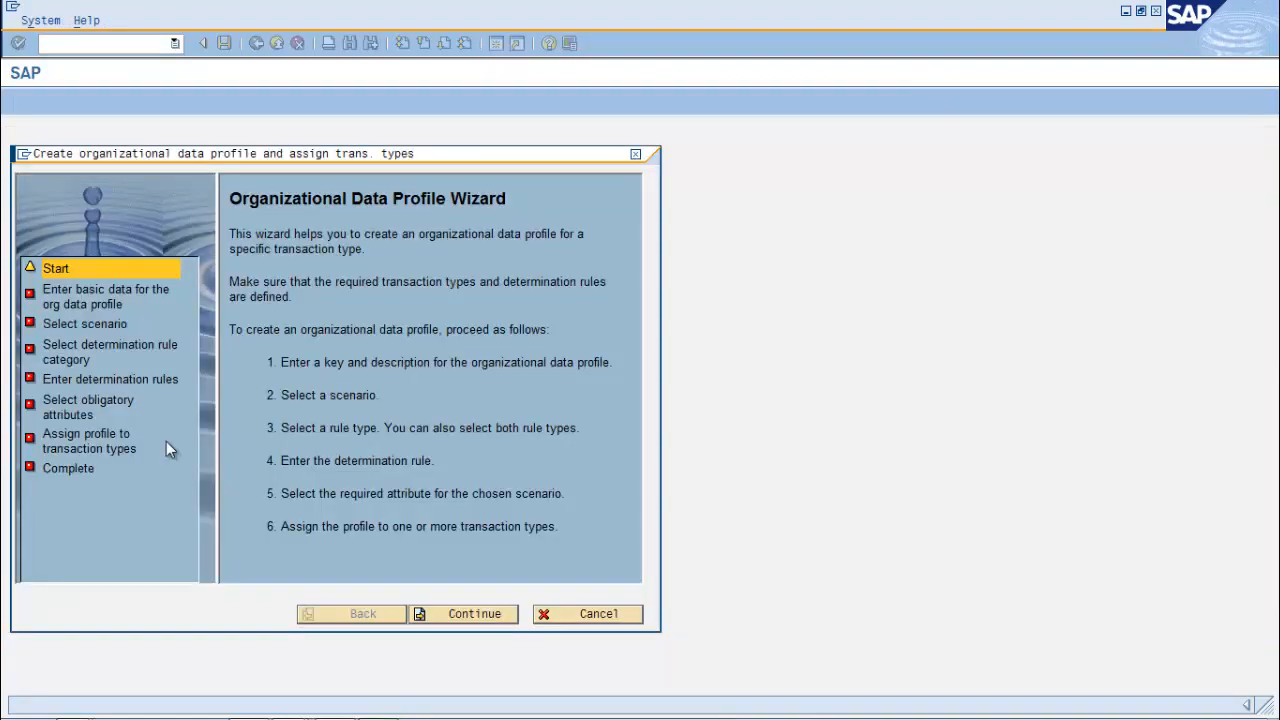
pyautogui.click(477, 614)
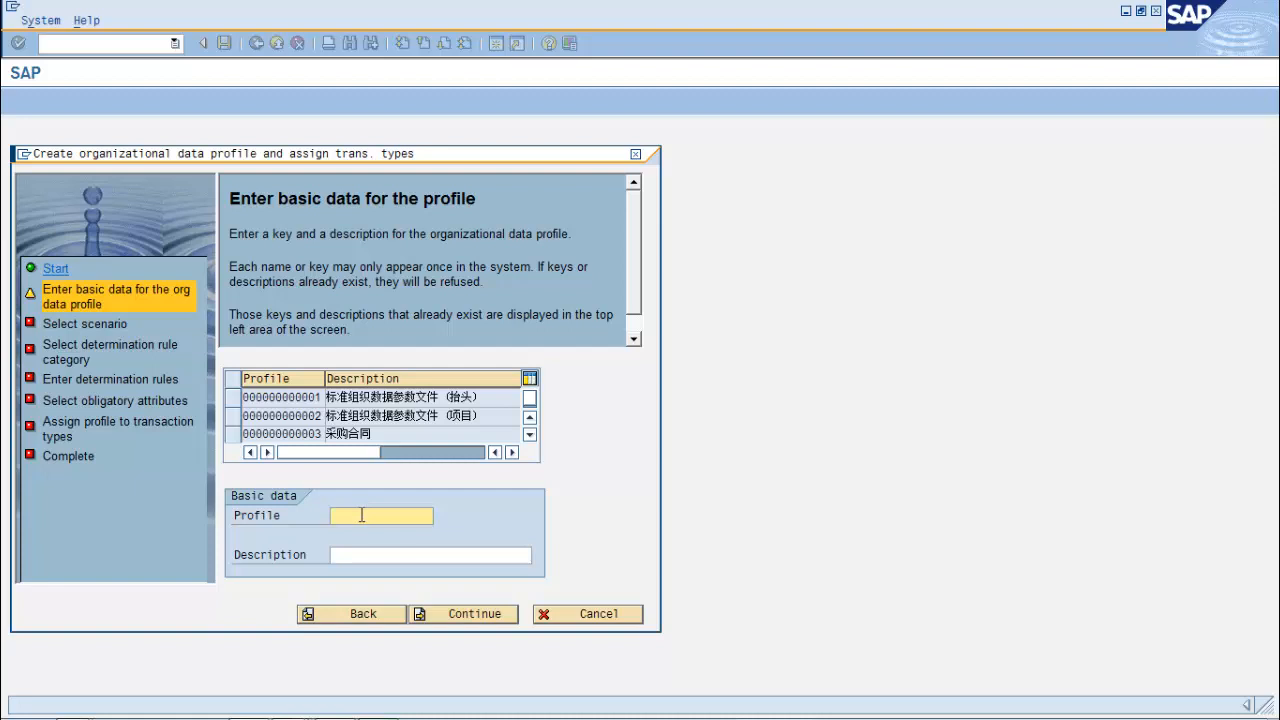
pyautogui.write('ZTESTodp')
pyautogui.click(372, 555)
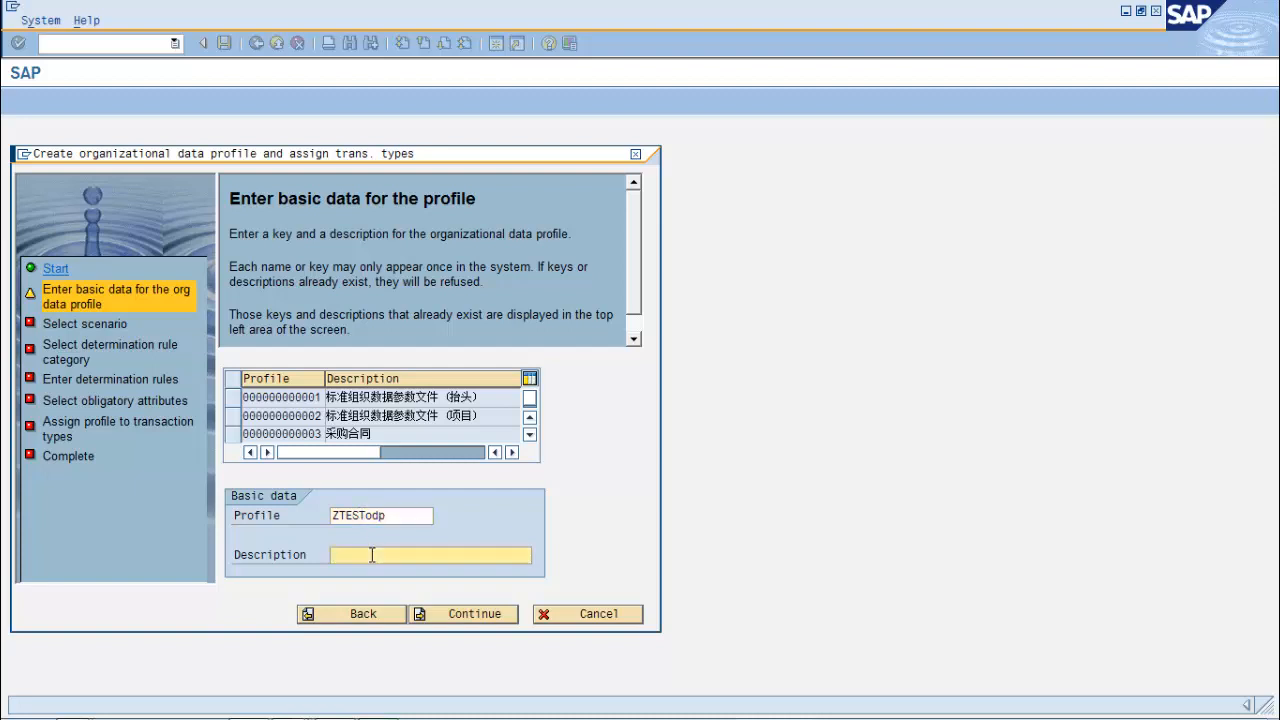
pyautogui.write('ORG DET PROFILE')
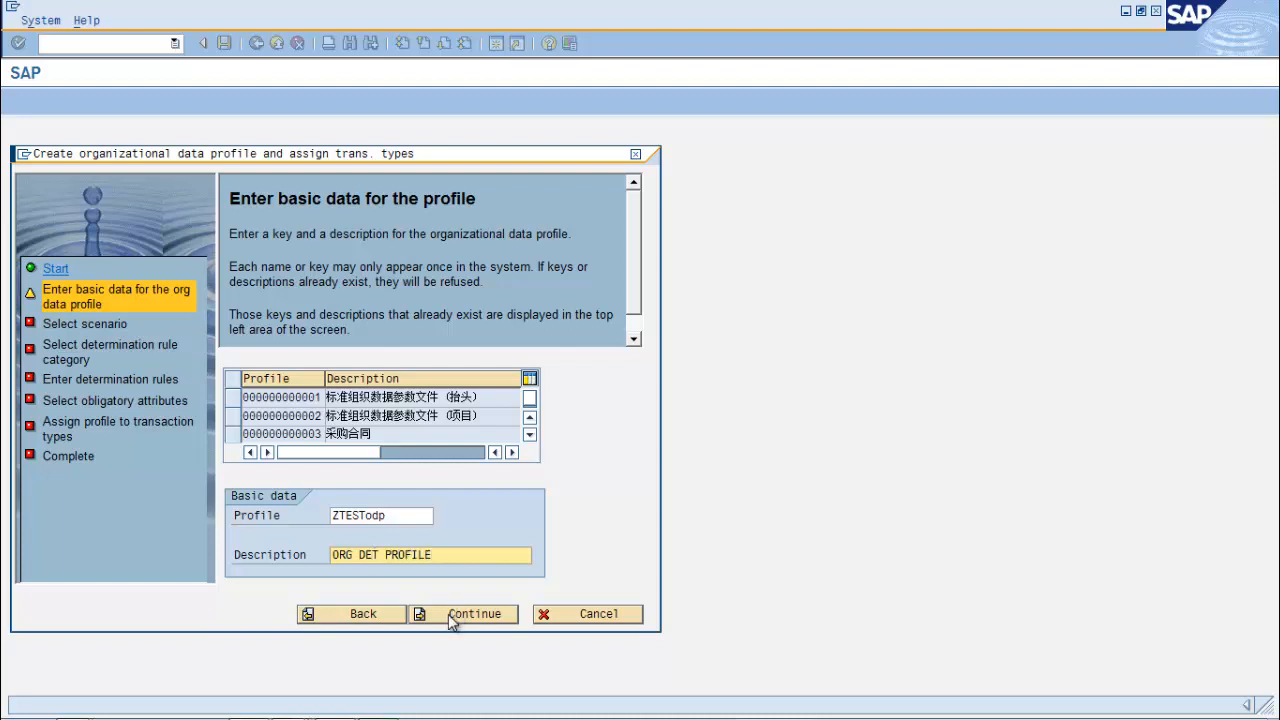
pyautogui.click(455, 618)
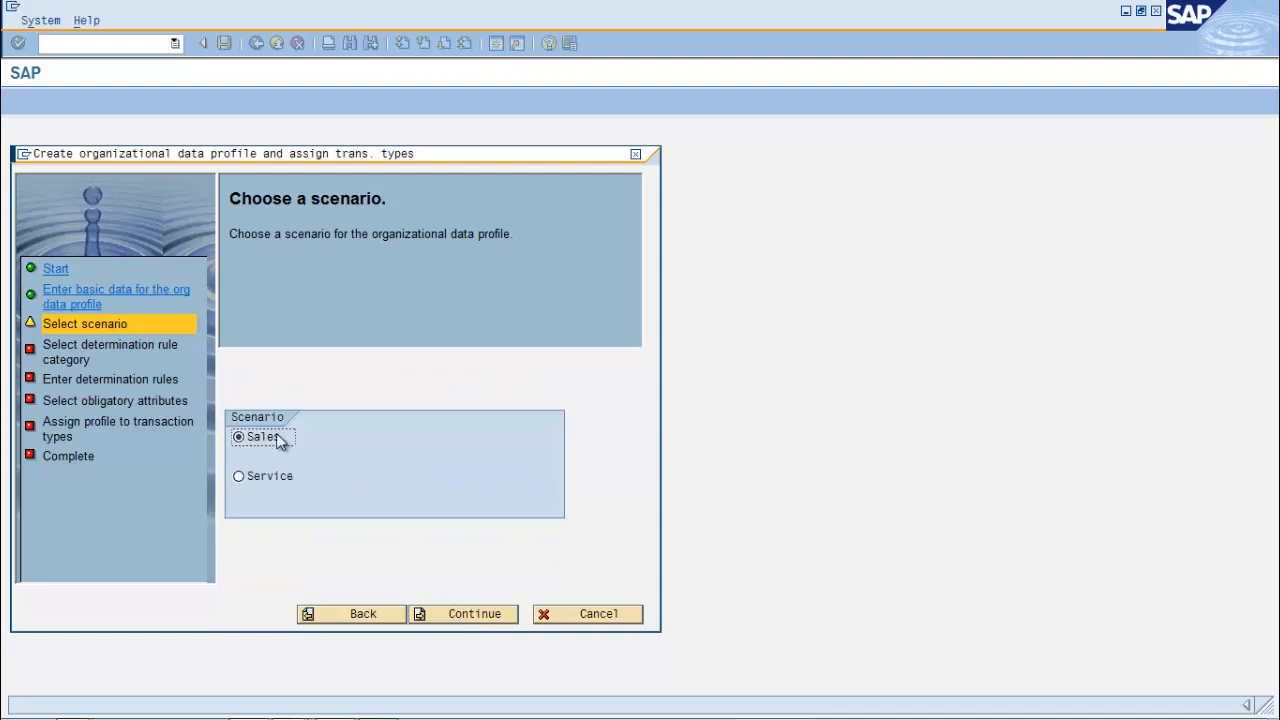
# Choose the Service scenario and use both determination rule categories for the profile
pyautogui.click(239, 477)
pyautogui.click(452, 617)
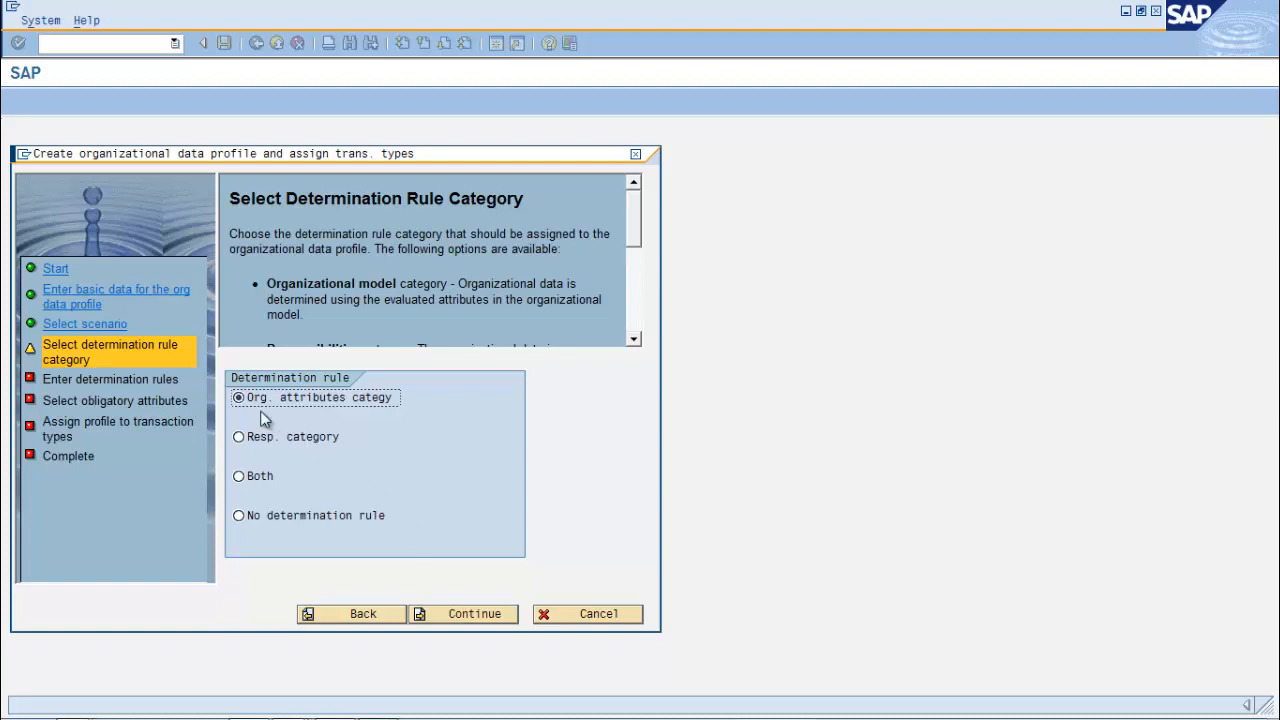
pyautogui.click(250, 474)
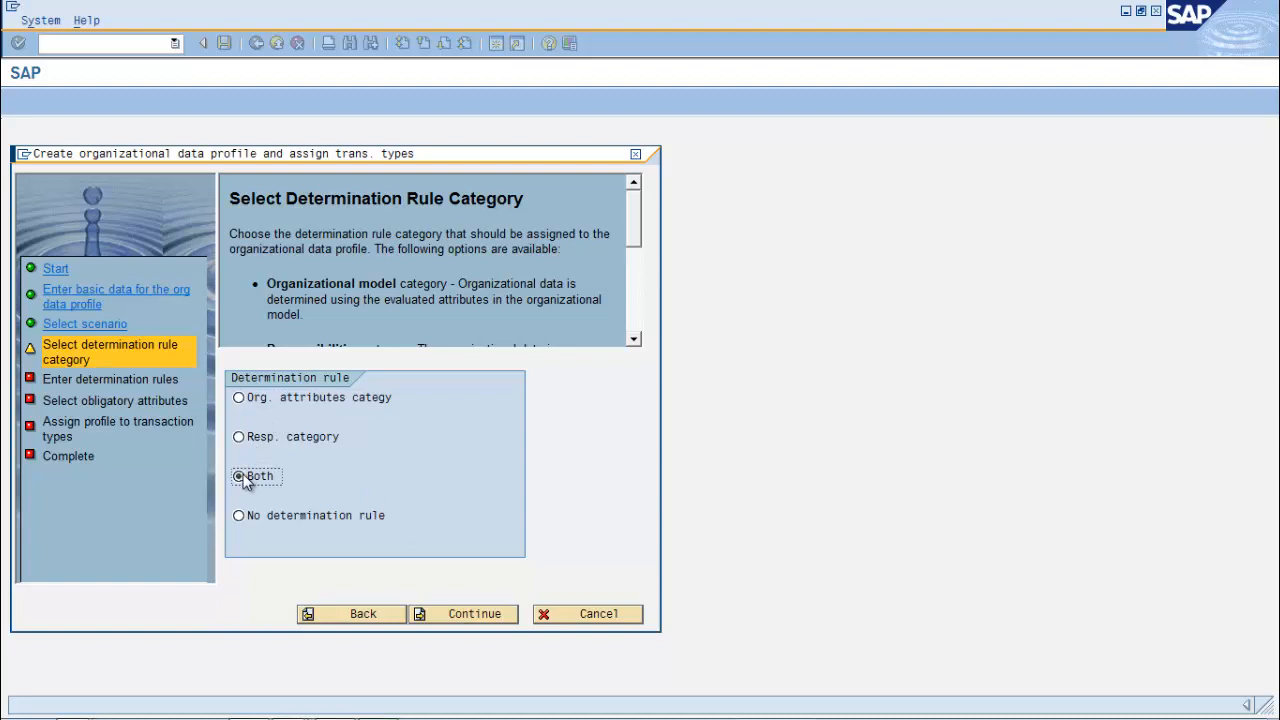
pyautogui.click(458, 612)
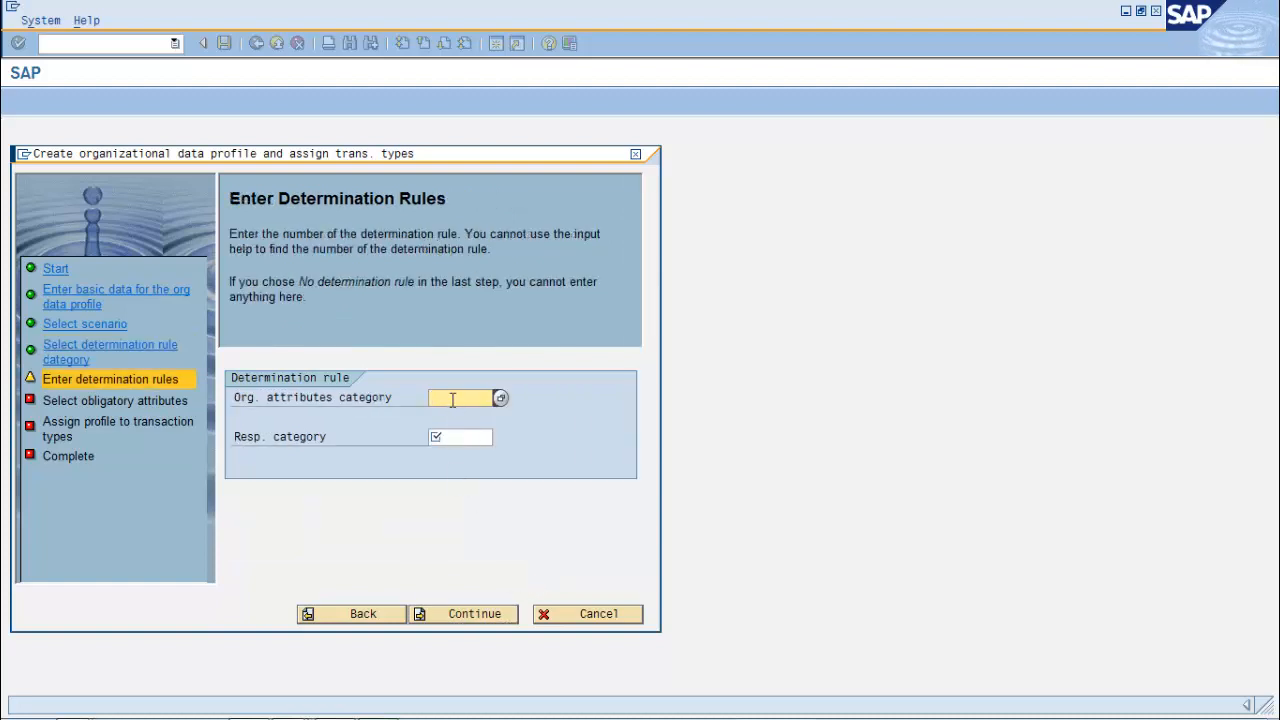
# Enter rule 90000022 for Org. attributes and 90000023 for Resp. category
pyautogui.write('9')
pyautogui.press('Down')
pyautogui.press('Return')
pyautogui.press('BackSpace')
pyautogui.write('22')
pyautogui.click(446, 438)
pyautogui.write('9')
pyautogui.click(492, 397)
pyautogui.moveTo(447, 439); pyautogui.dragTo(411, 438)
pyautogui.write('90000022')
pyautogui.press('BackSpace')
pyautogui.write('3')
pyautogui.click(480, 618)
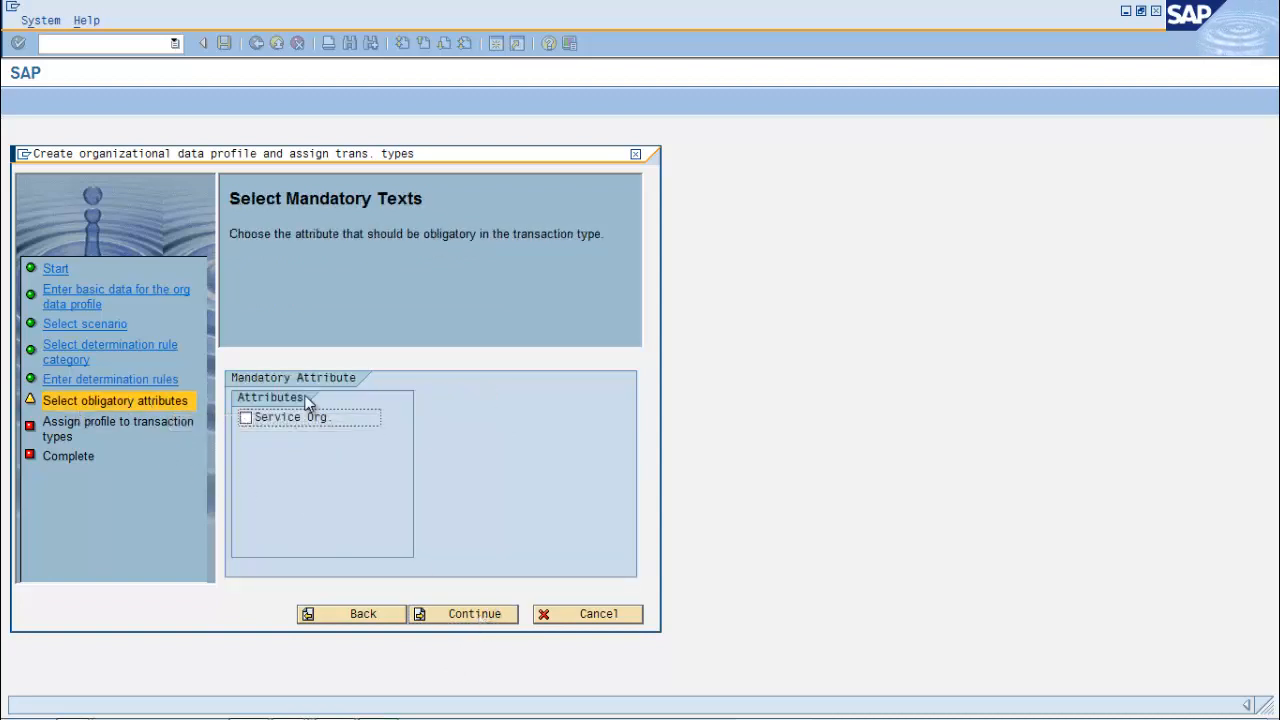
# Make Service Org. mandatory, assign the profile to transaction type 0004, and complete the wizard
pyautogui.click(248, 419)
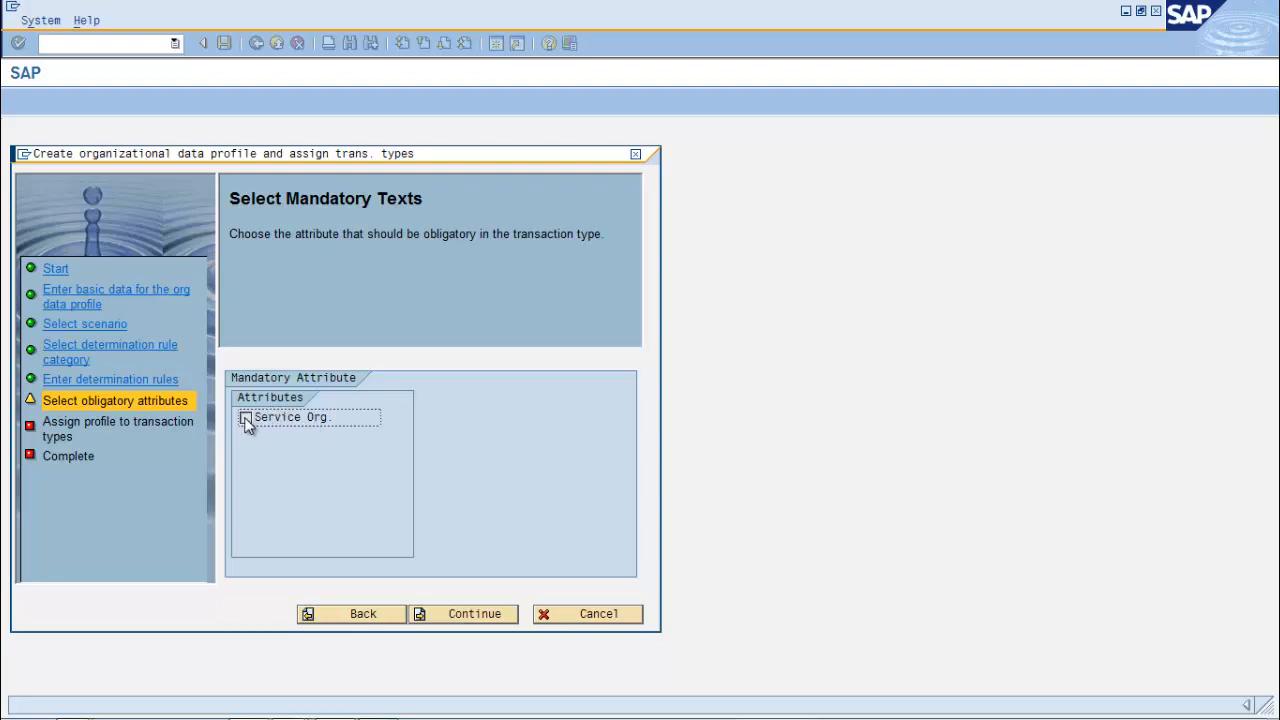
pyautogui.click(466, 614)
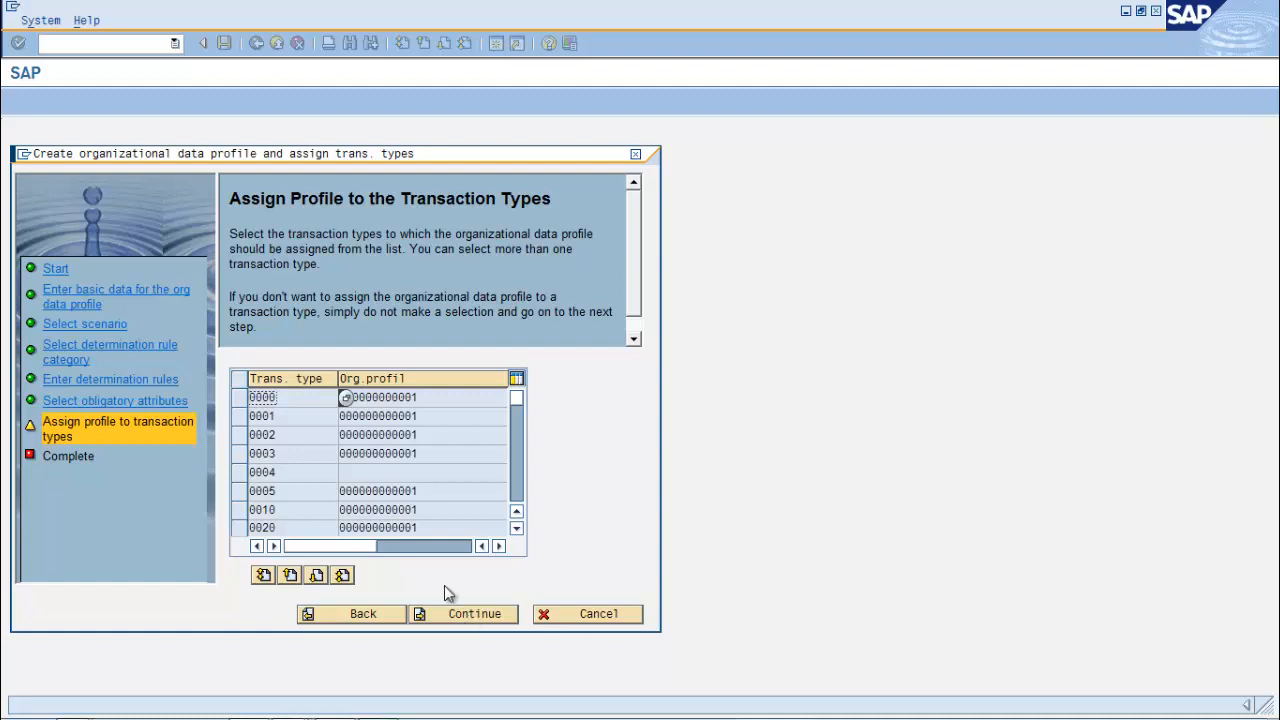
pyautogui.click(238, 476)
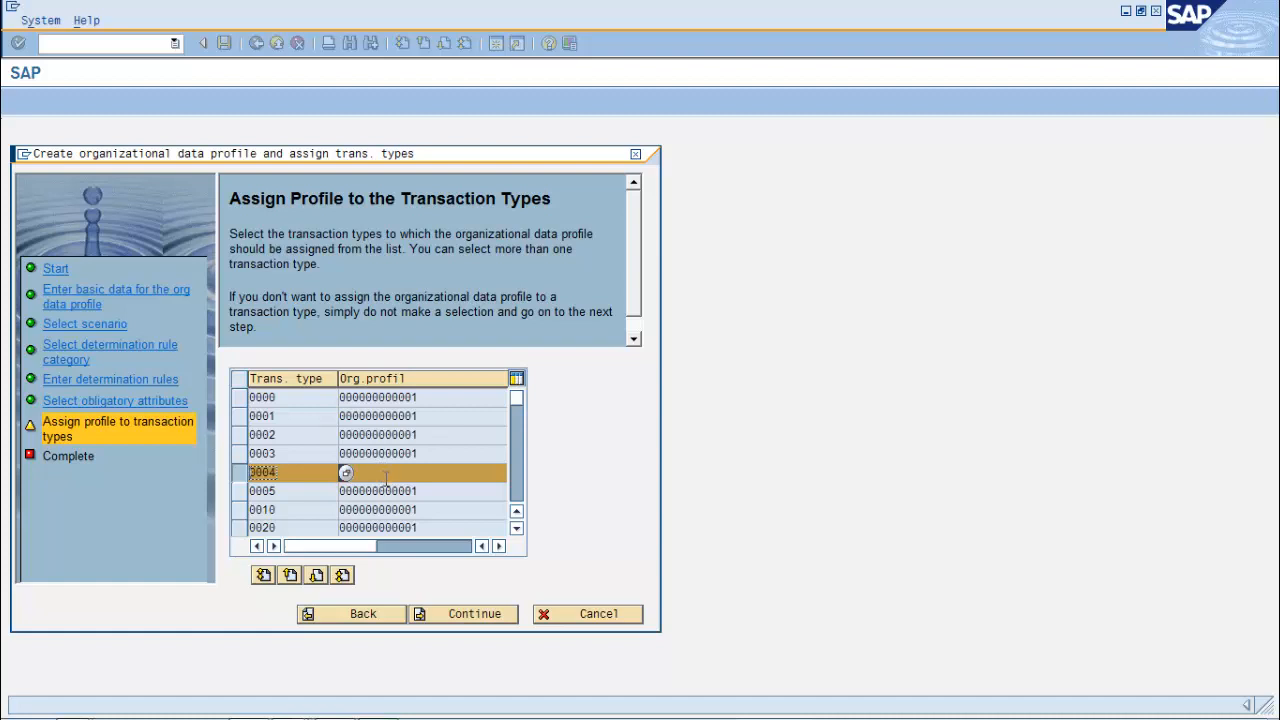
pyautogui.click(476, 619)
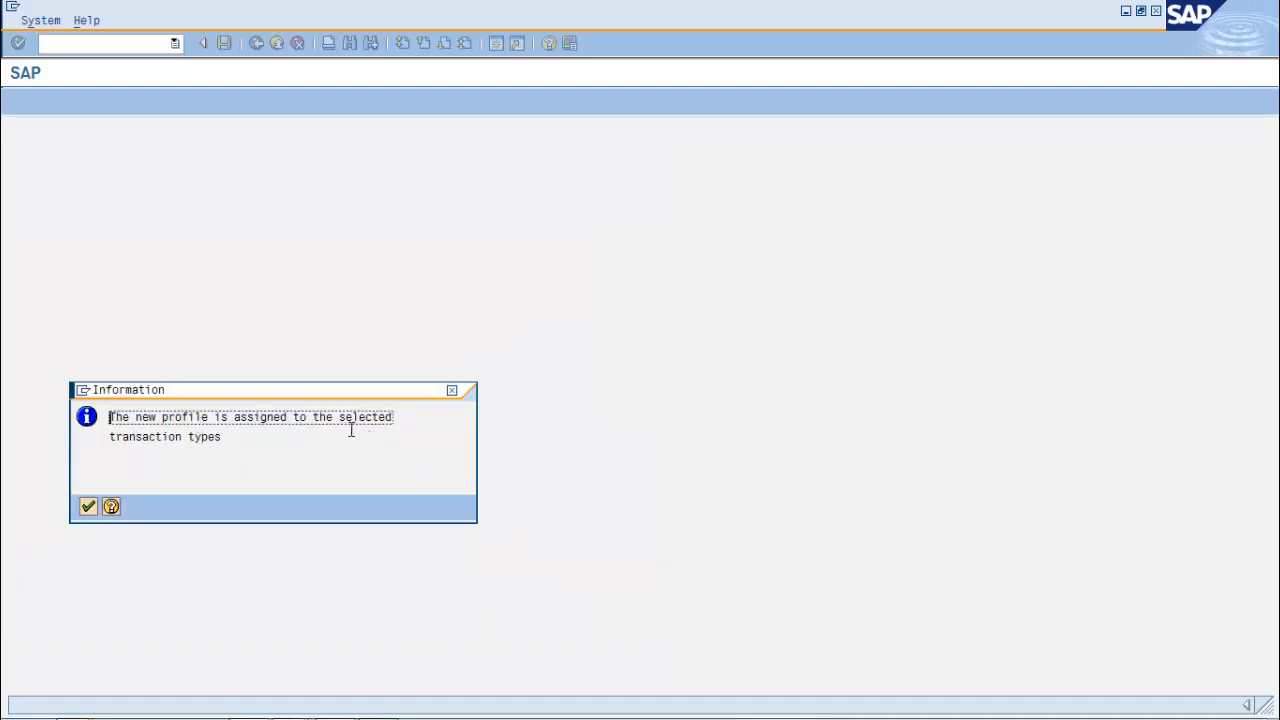
pyautogui.click(89, 507)
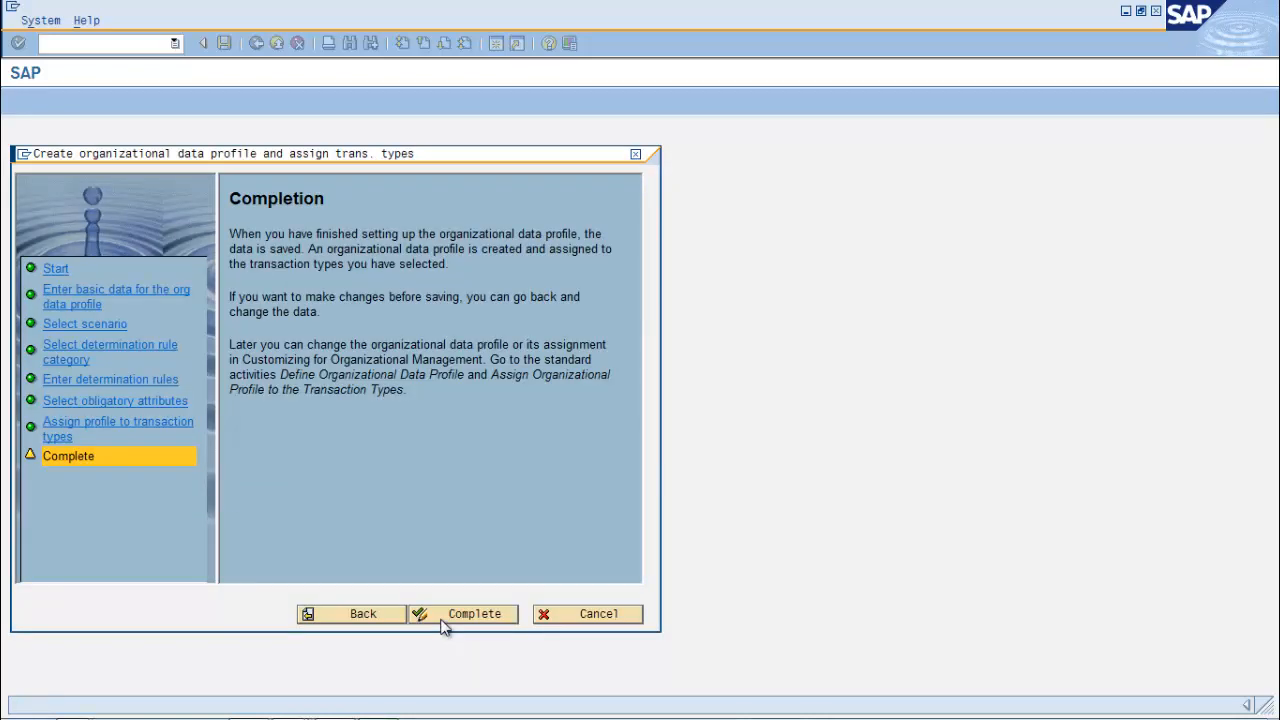
pyautogui.click(443, 620)
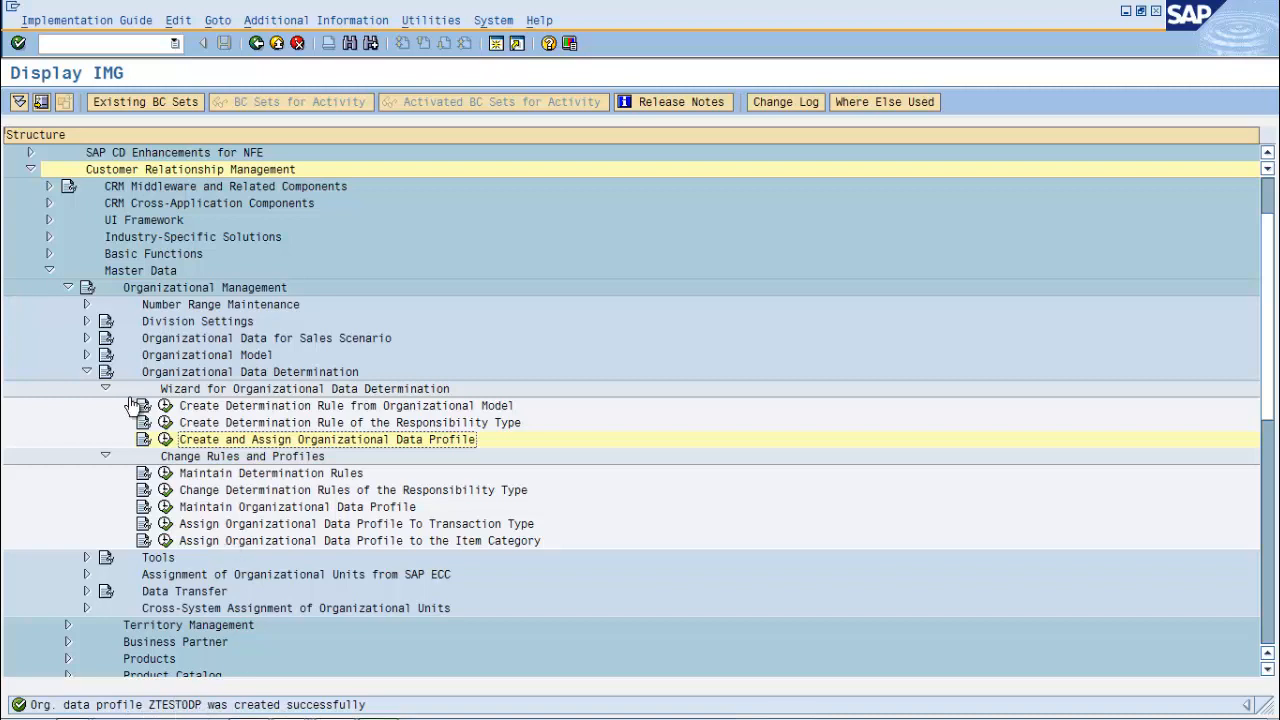
# Under Transactions > Basic Settings, open the details of transaction type 0004 Incoming E-Mail
pyautogui.click(49, 271)
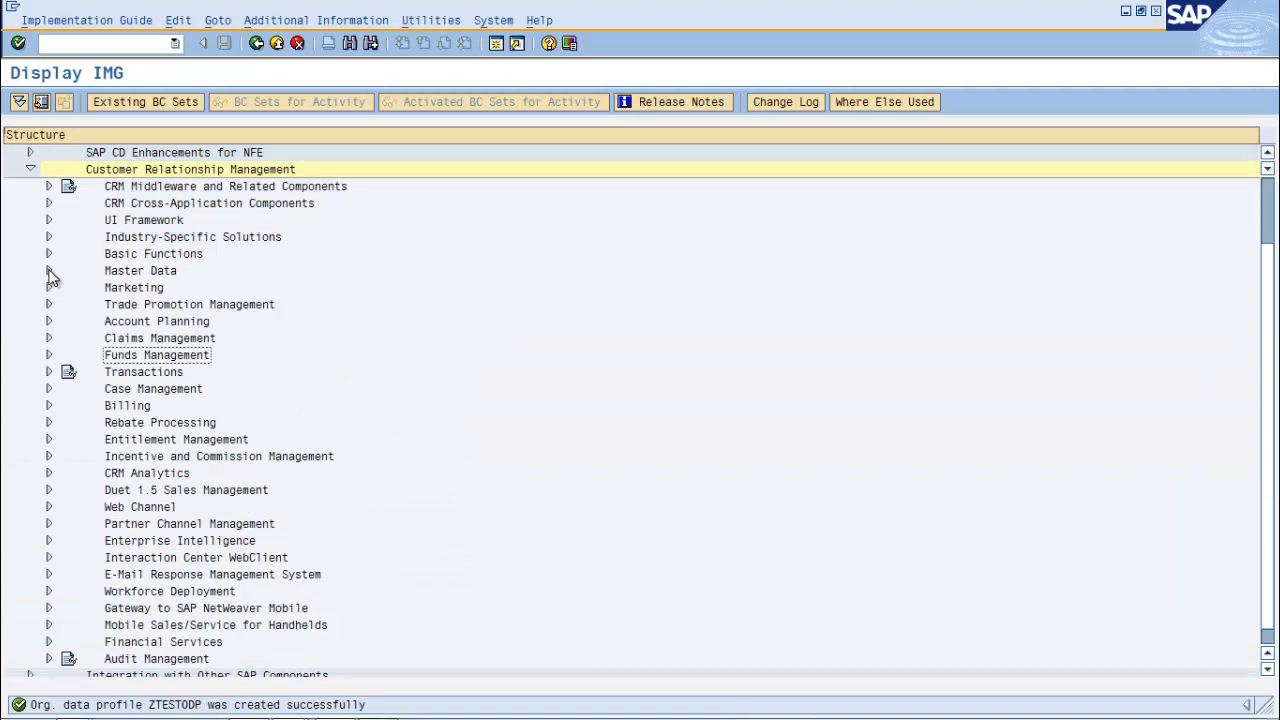
pyautogui.click(48, 371)
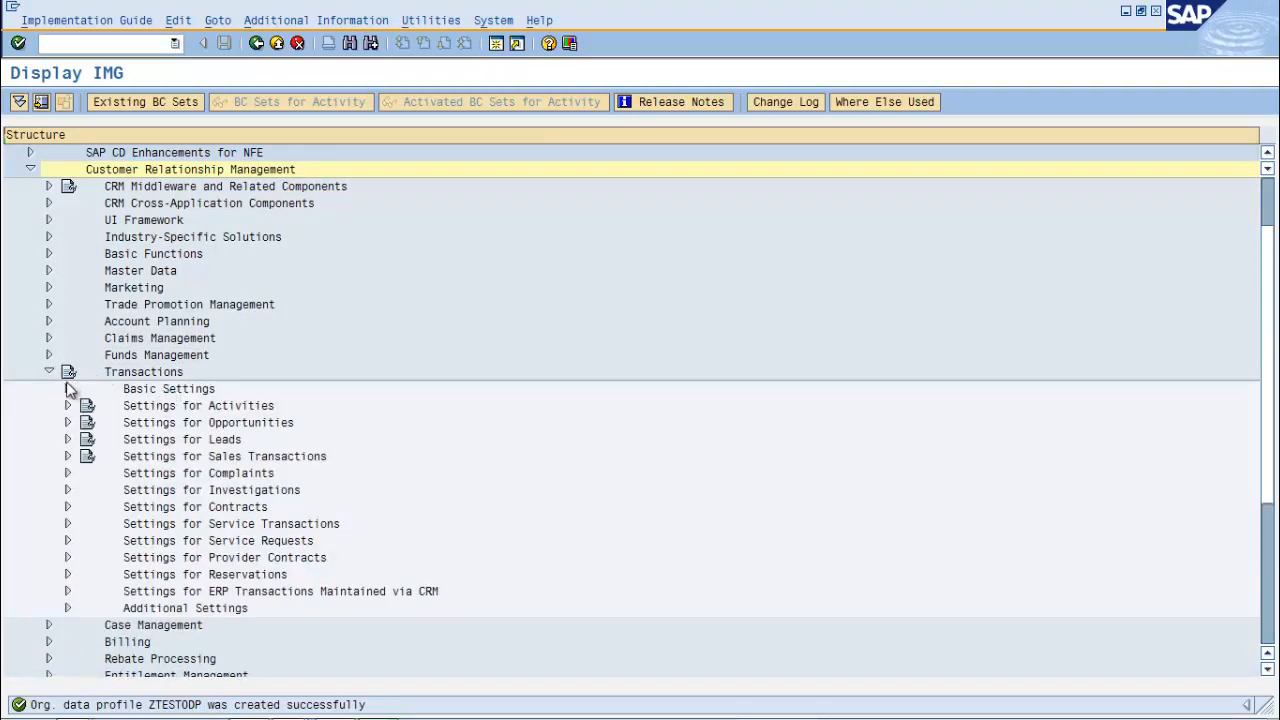
pyautogui.click(67, 389)
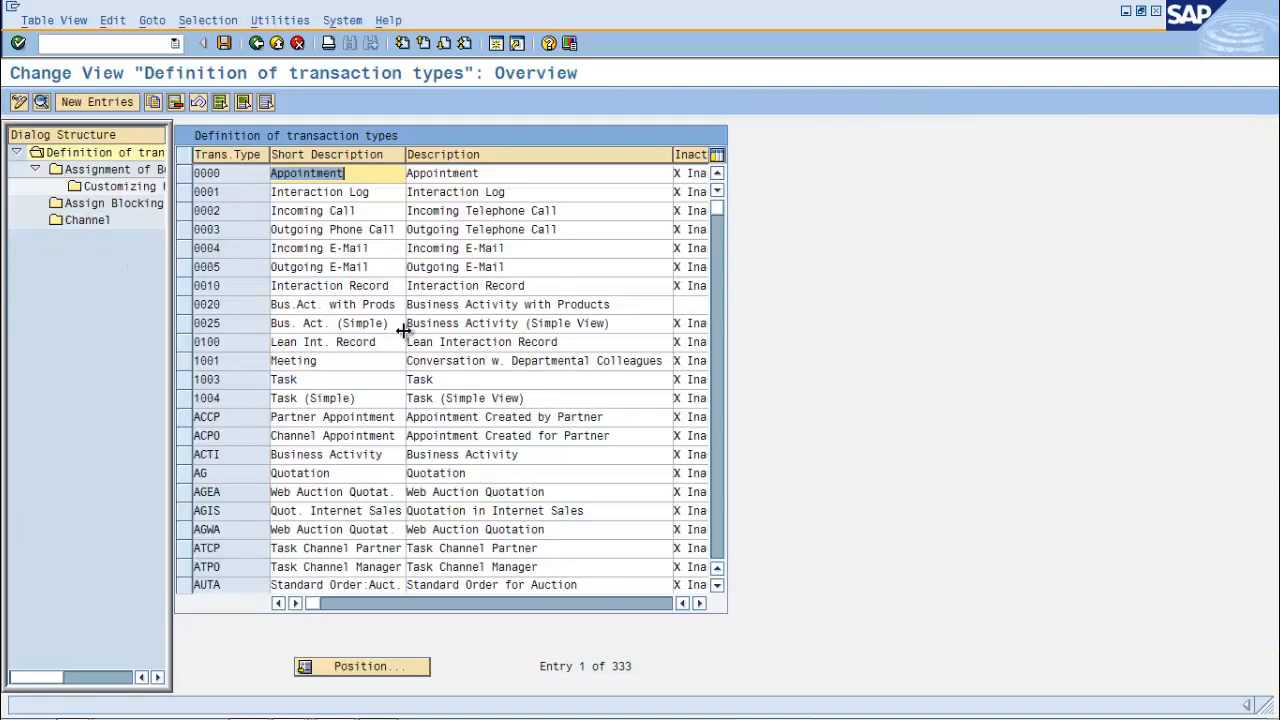
pyautogui.click(187, 249)
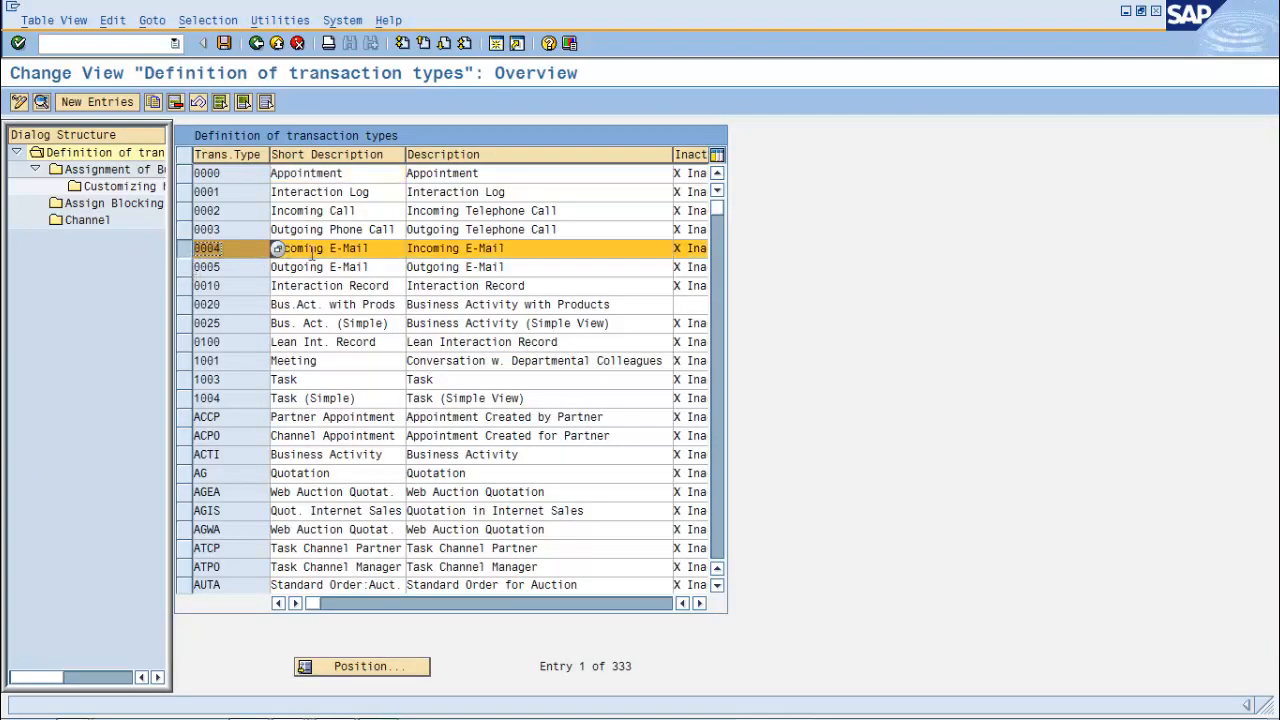
pyautogui.click(41, 103)
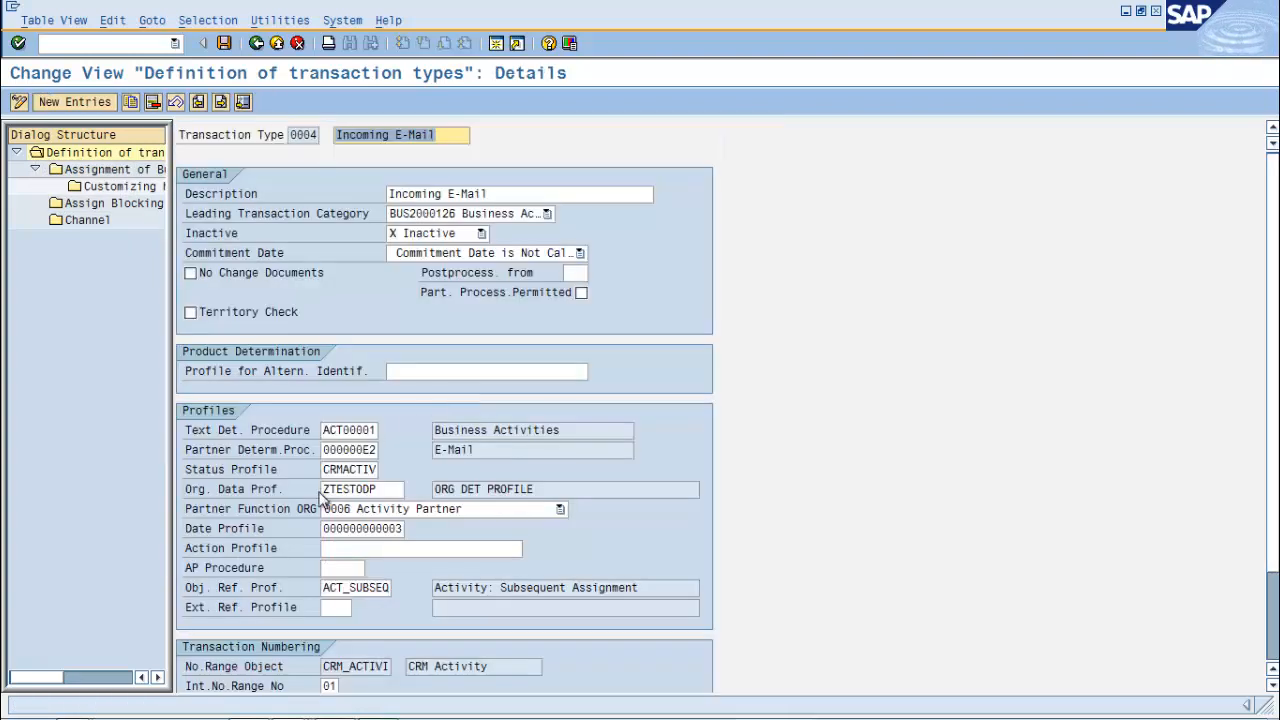
# Check the ZTESTODP org data profile list for 0004, then advance to the Customizing Checklist slide
pyautogui.moveTo(325, 491); pyautogui.dragTo(382, 489)
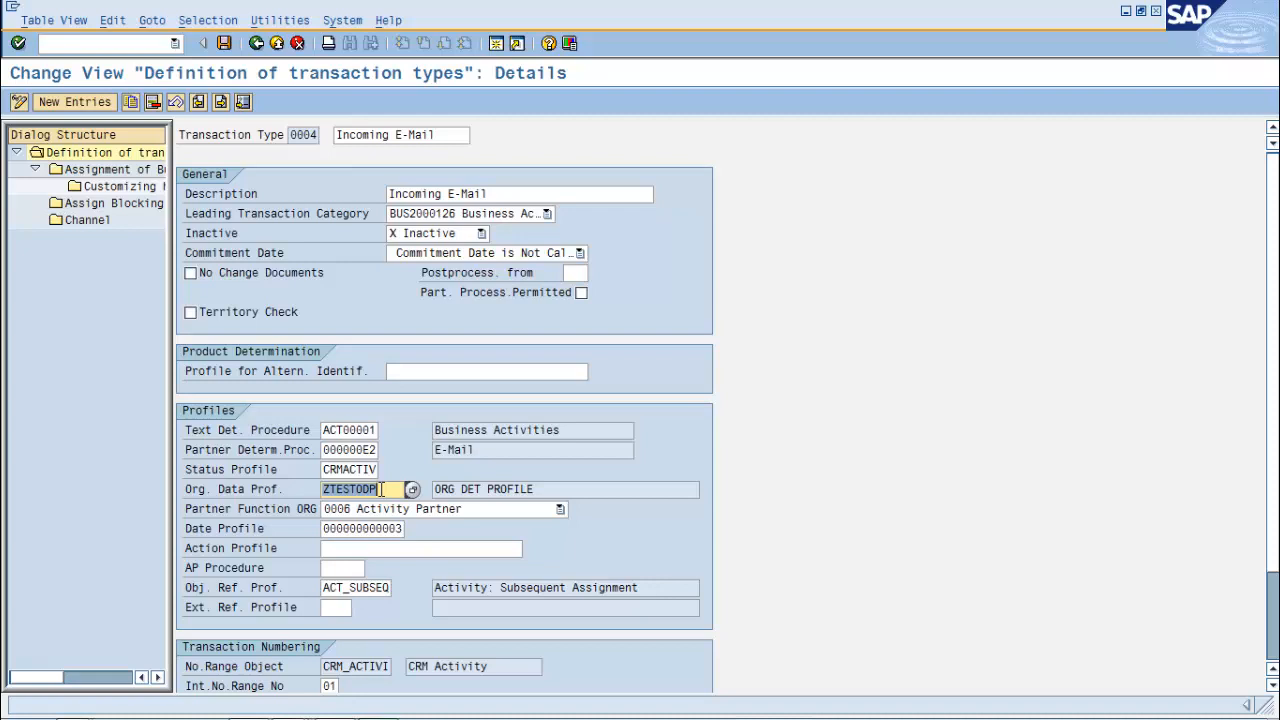
pyautogui.click(412, 489)
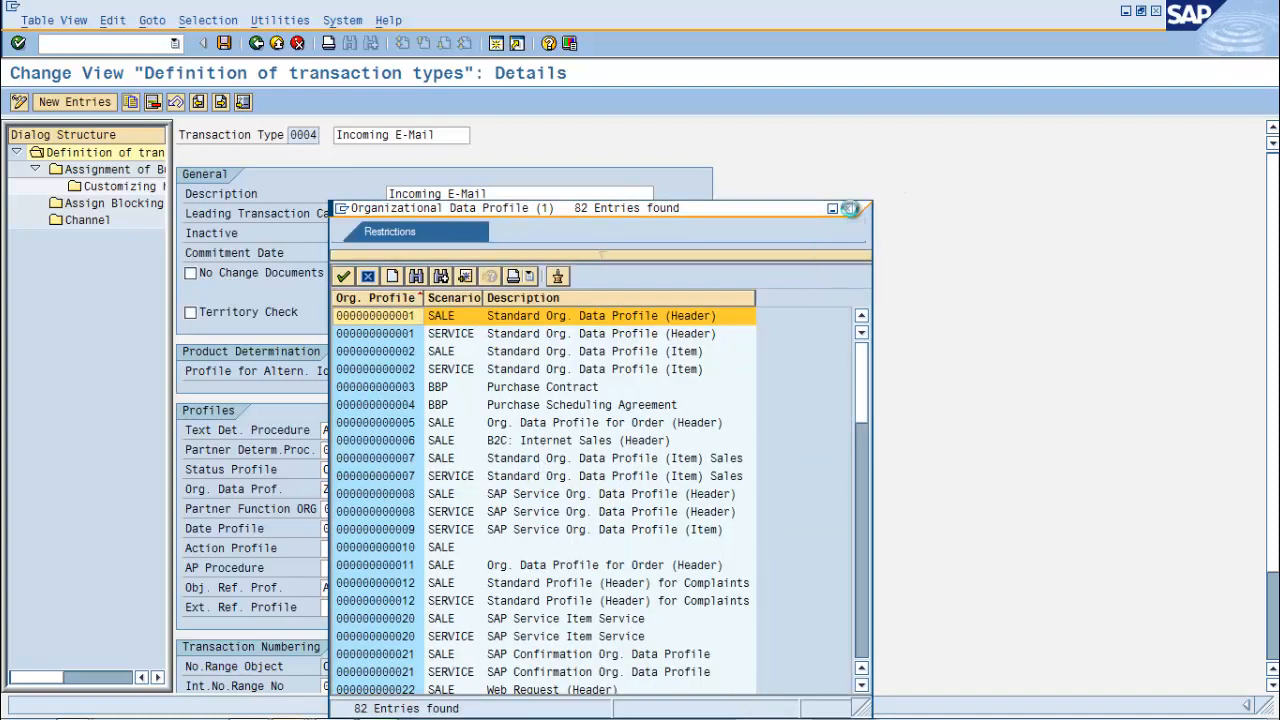
pyautogui.click(850, 208)
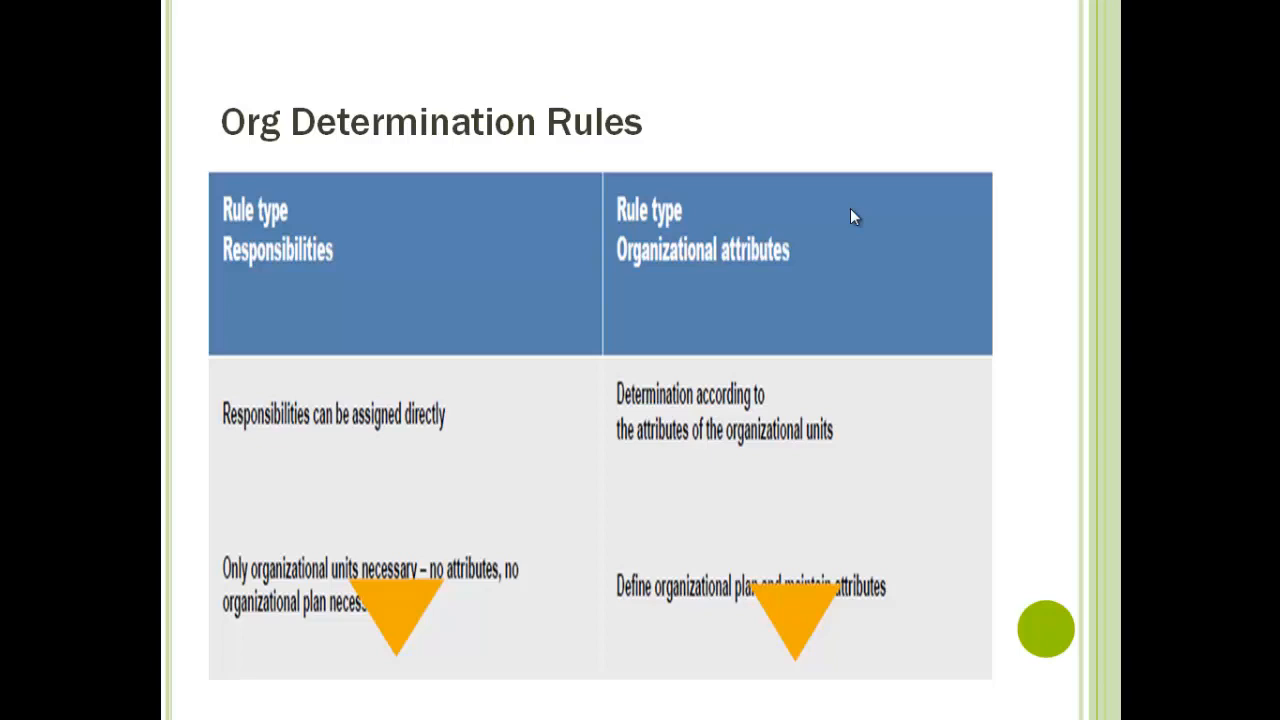
pyautogui.click(850, 208)
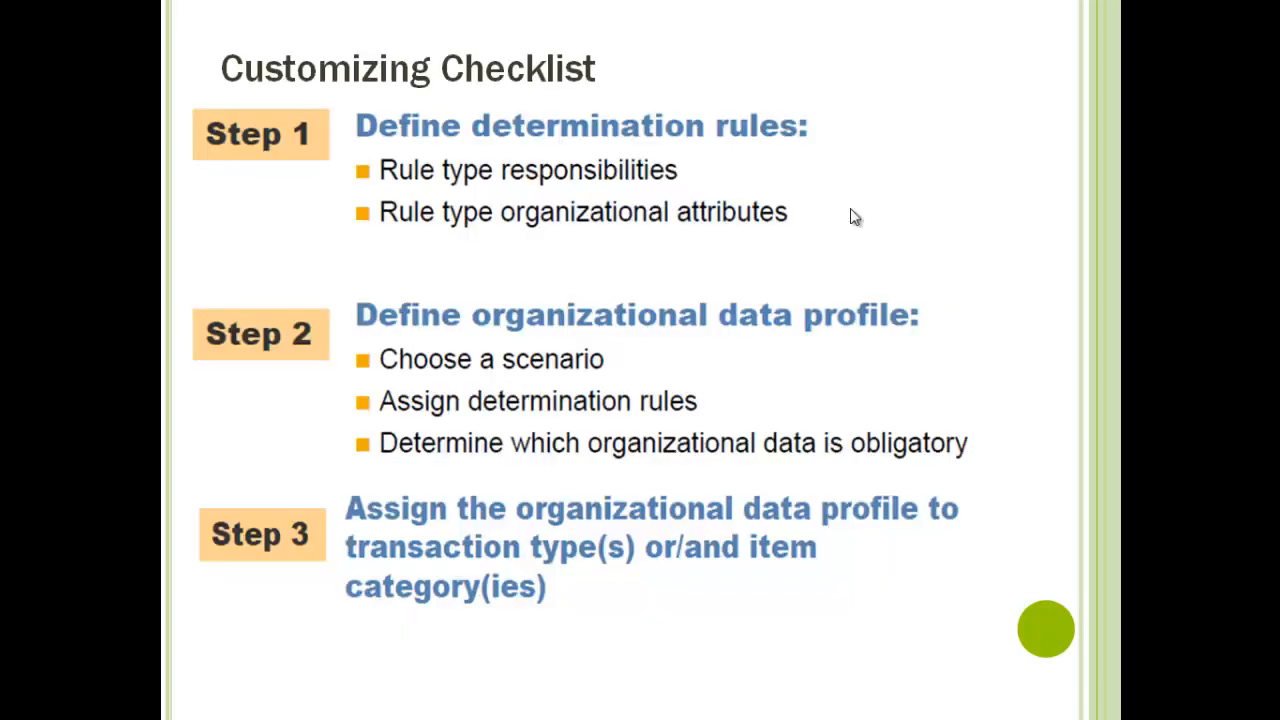